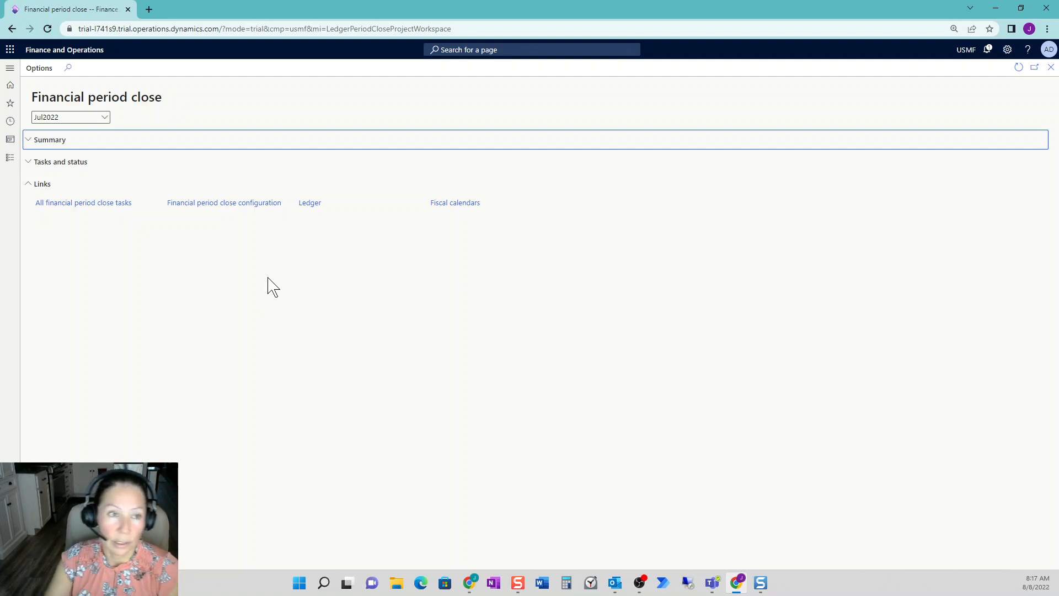
# - Expand the tasks and status section, show the USMF company's tasks, and filter their area to Accounts payable
pyautogui.click(93, 168)
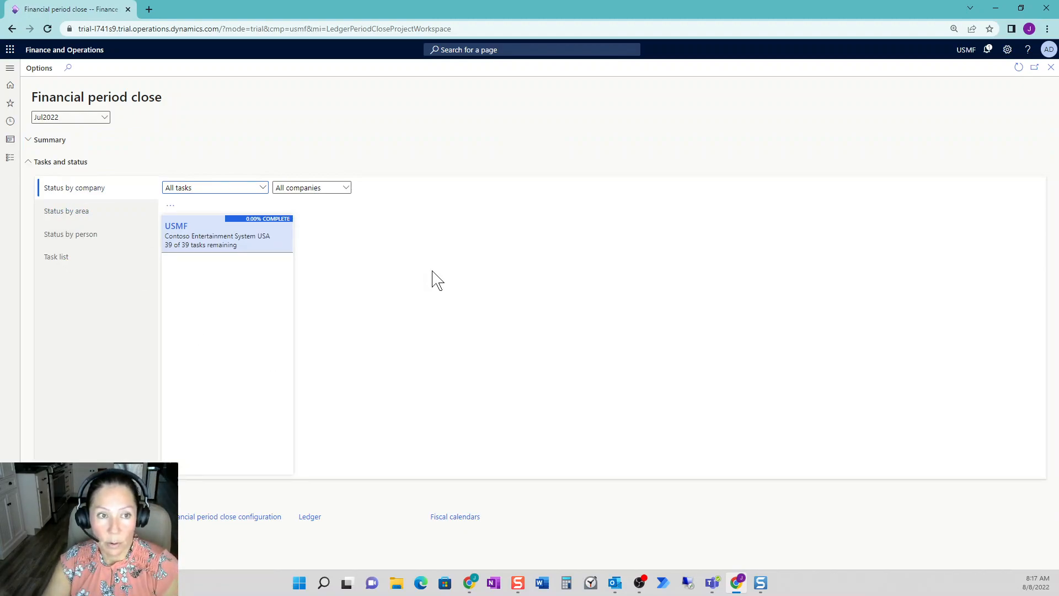
pyautogui.click(192, 240)
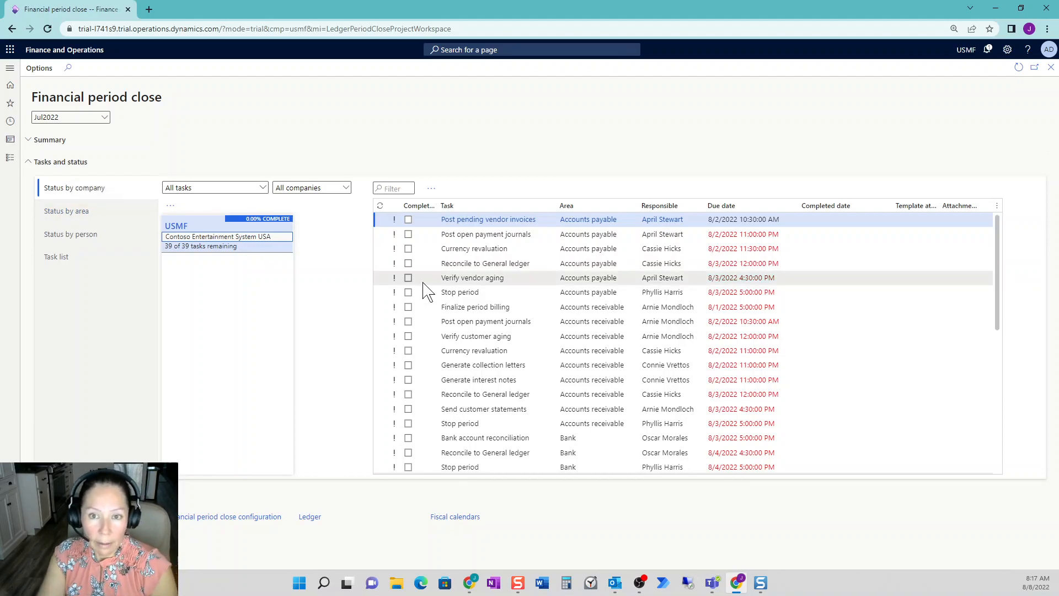
pyautogui.moveTo(623, 222); pyautogui.dragTo(544, 222)
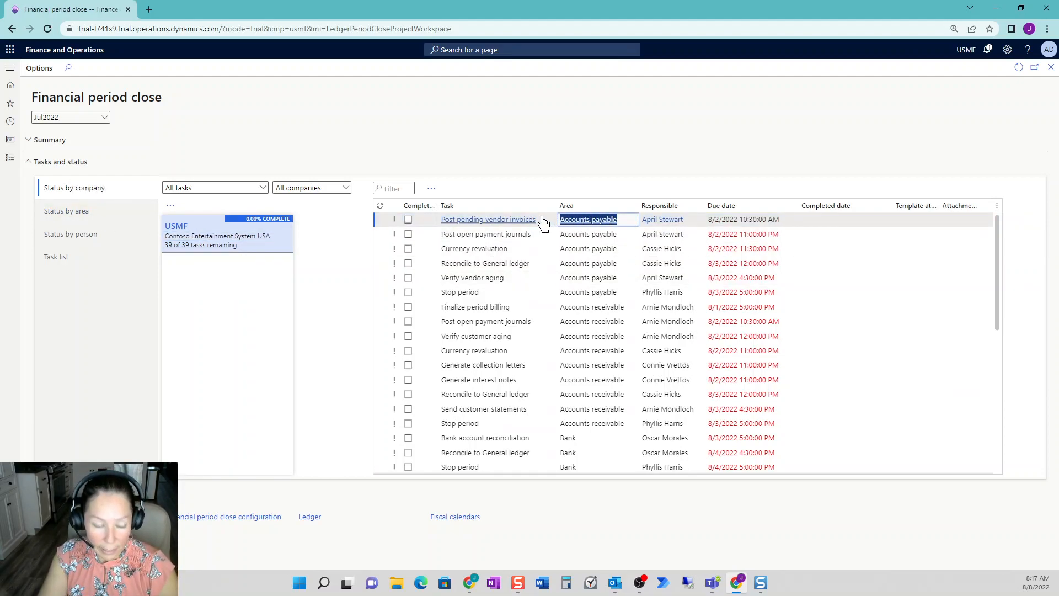
pyautogui.click(610, 206)
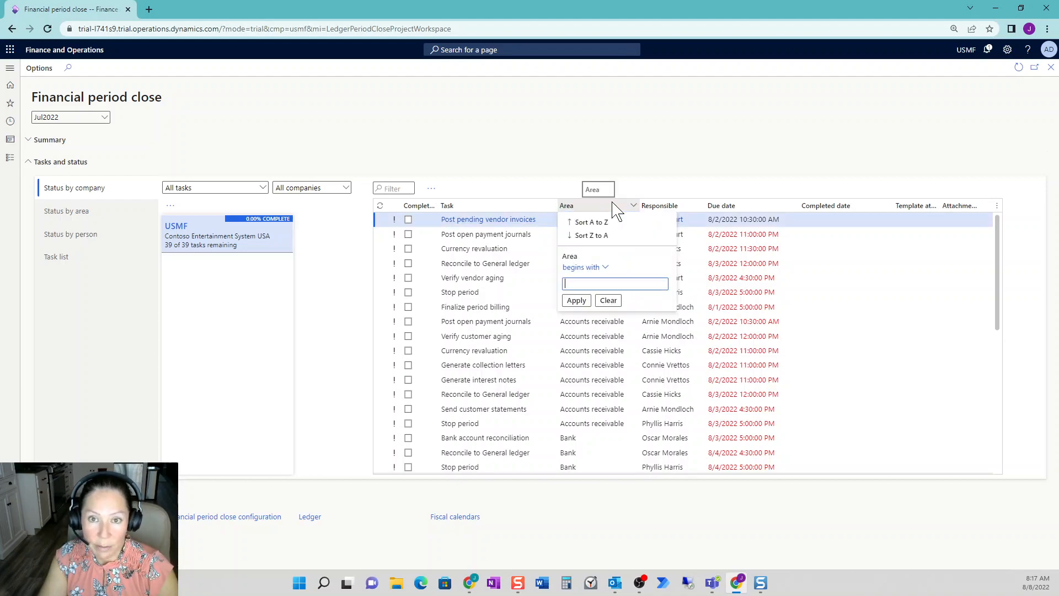
pyautogui.click(577, 300)
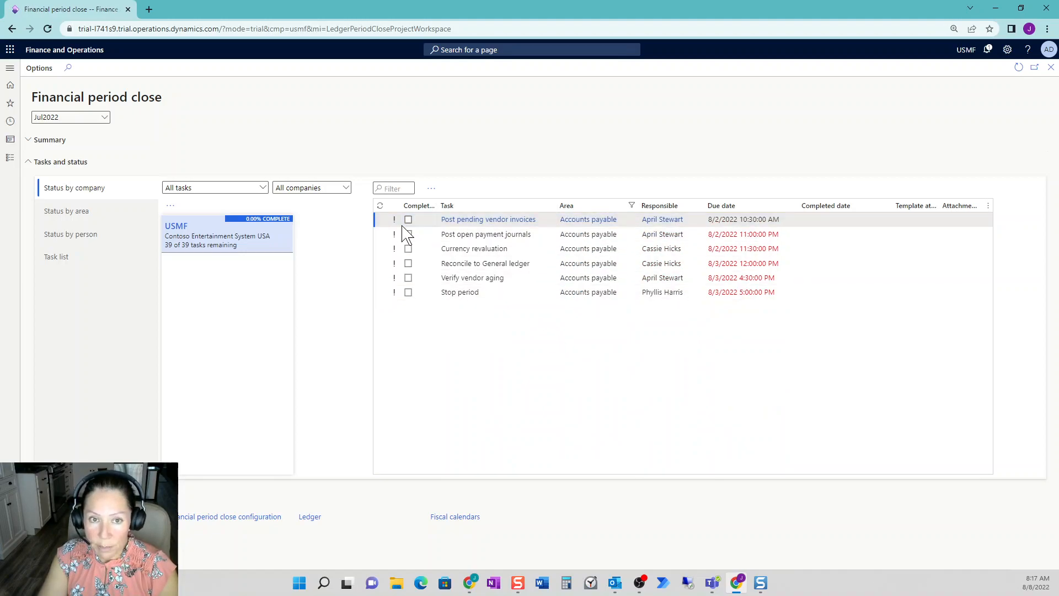
# - Check the dependencies of the Post pending vendor invoices task, open its linked invoice list, and return to the workspace
pyautogui.moveTo(397, 221)
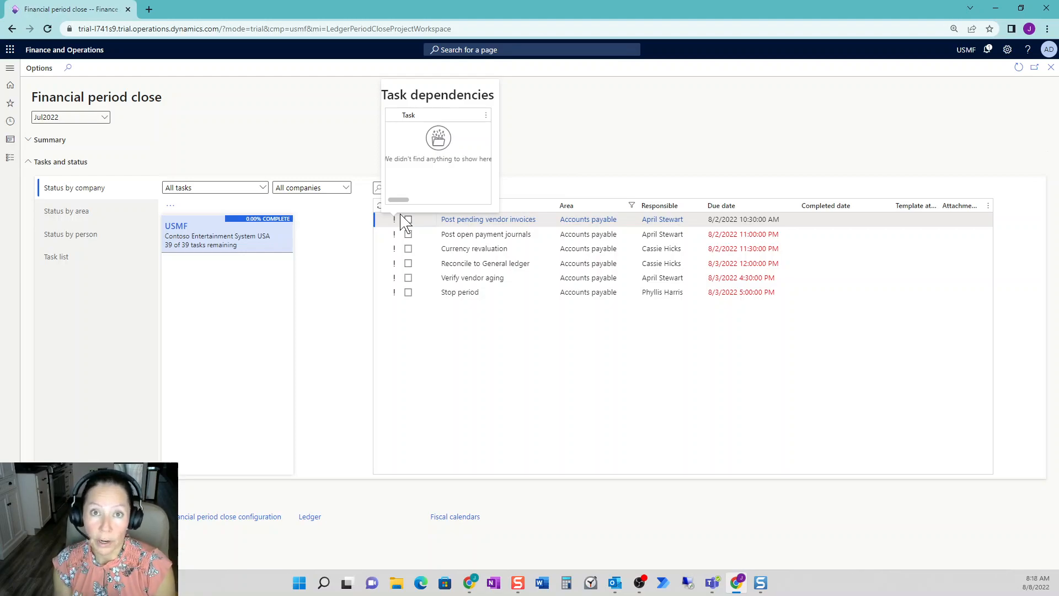
pyautogui.click(401, 219)
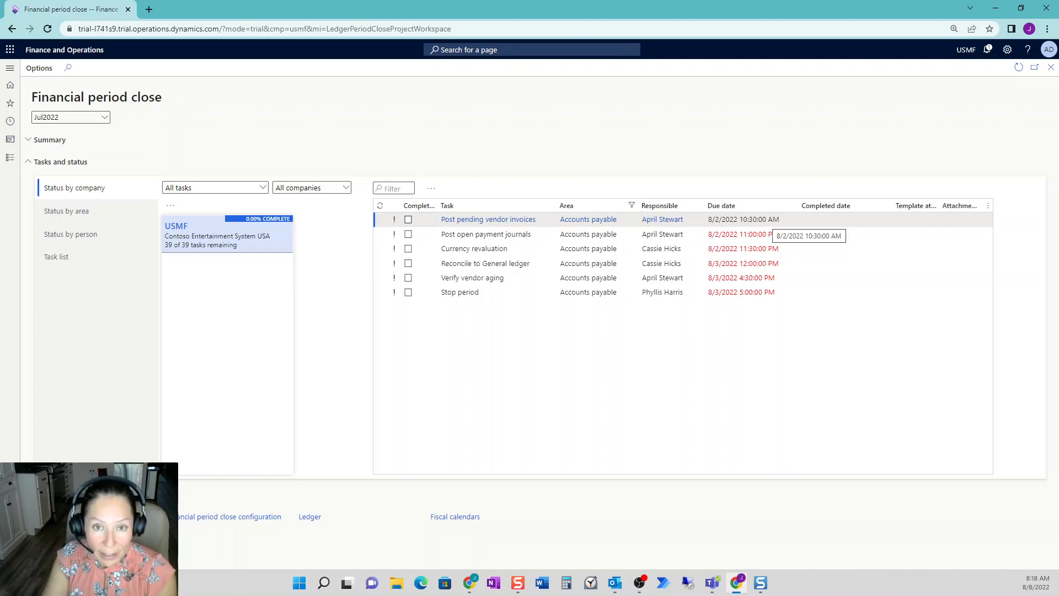
pyautogui.click(469, 226)
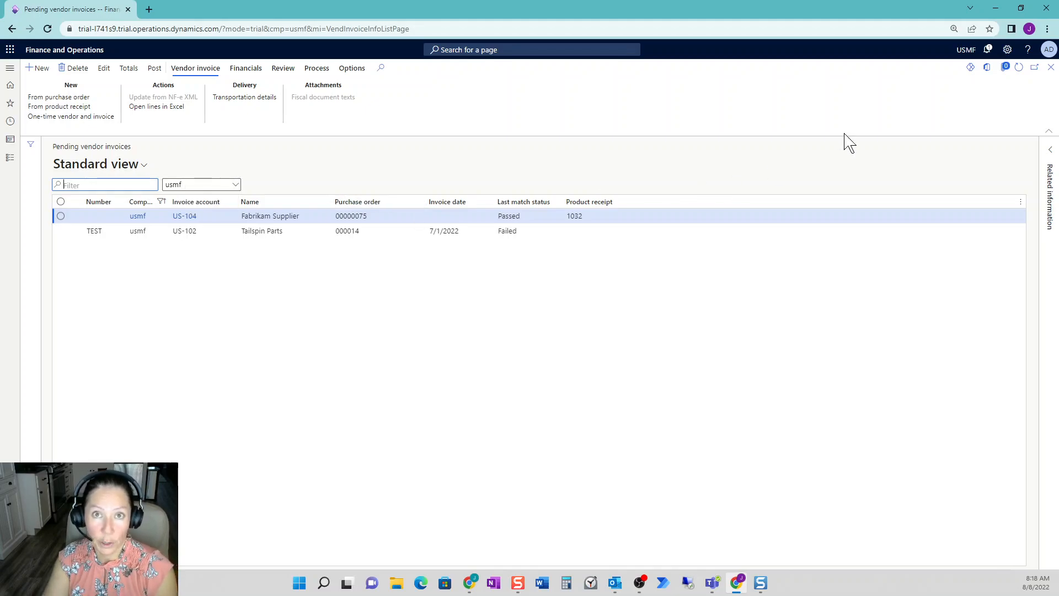
pyautogui.click(1051, 69)
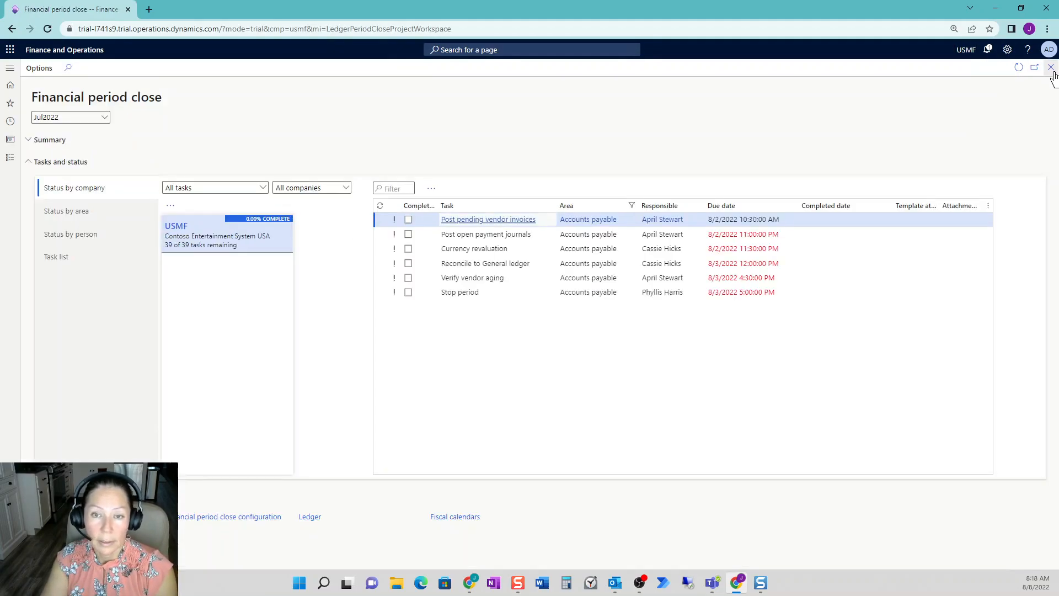
# - View the unposted vendor payment journals linked to the Post open payment journals task and return to the workspace
pyautogui.click(485, 235)
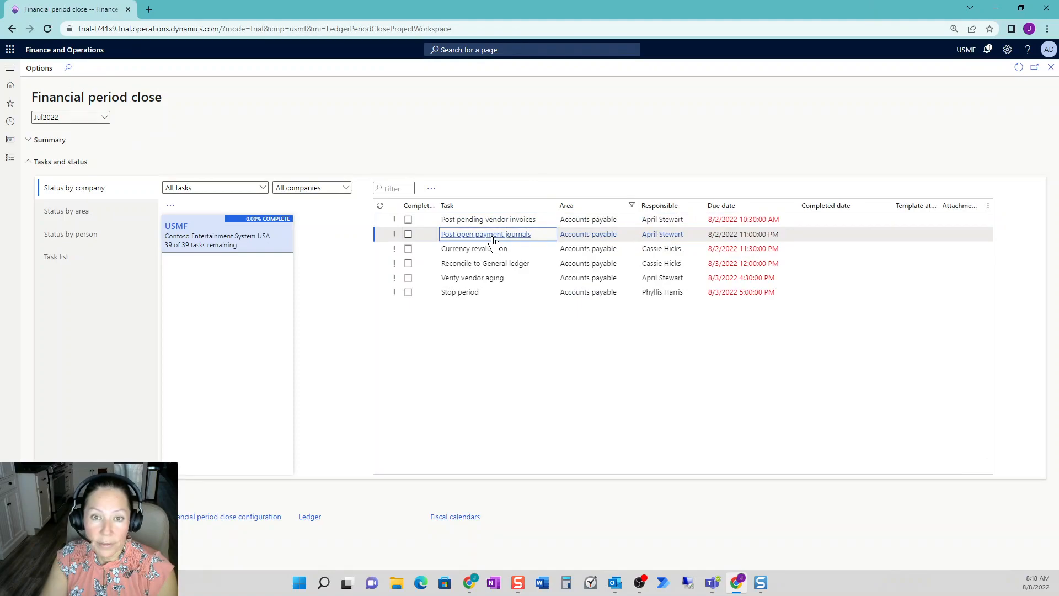
pyautogui.click(473, 238)
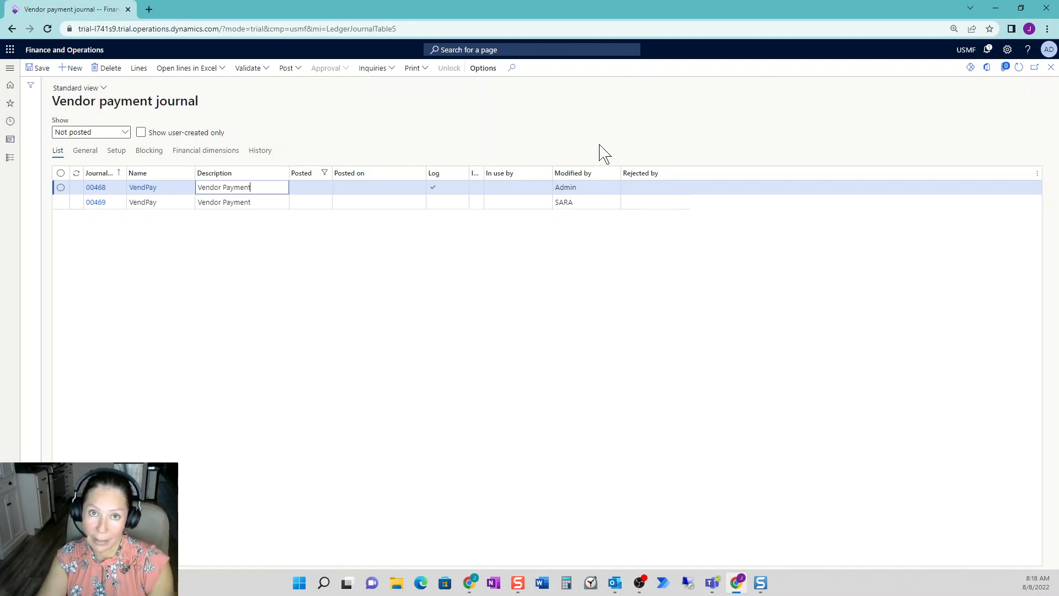
pyautogui.click(1051, 72)
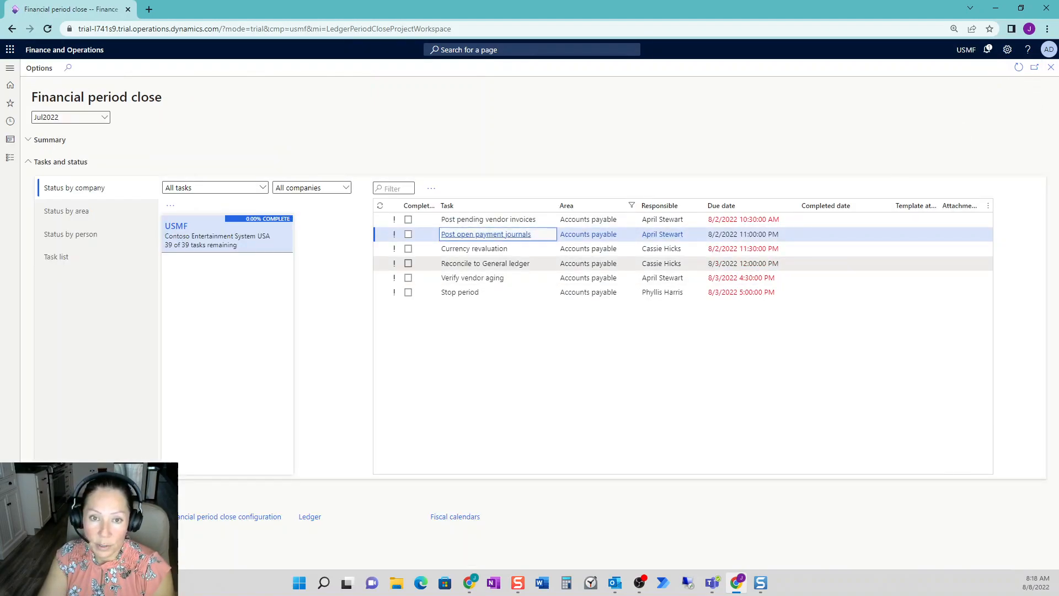
# - View the vendor to ledger reconciliation report parameters from the accounts payable Reconcile to General ledger task without running the report
pyautogui.click(503, 265)
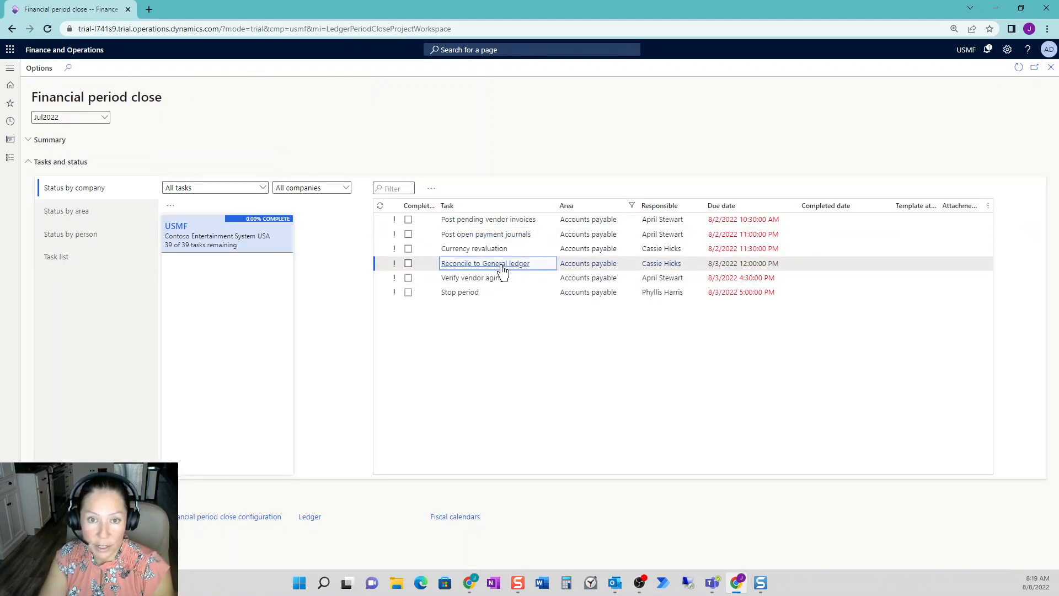
pyautogui.click(504, 268)
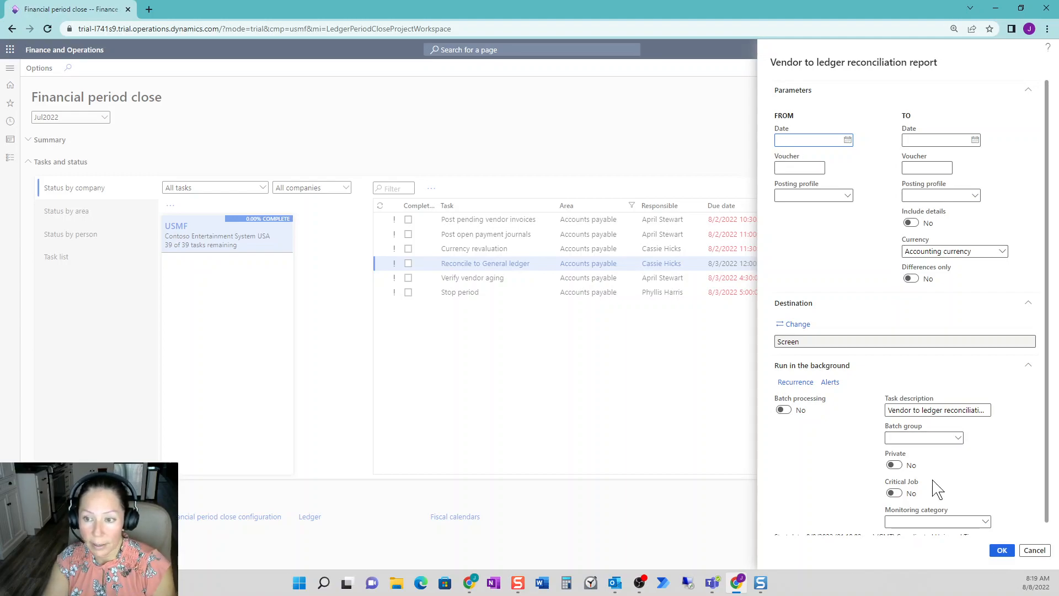
pyautogui.click(1034, 550)
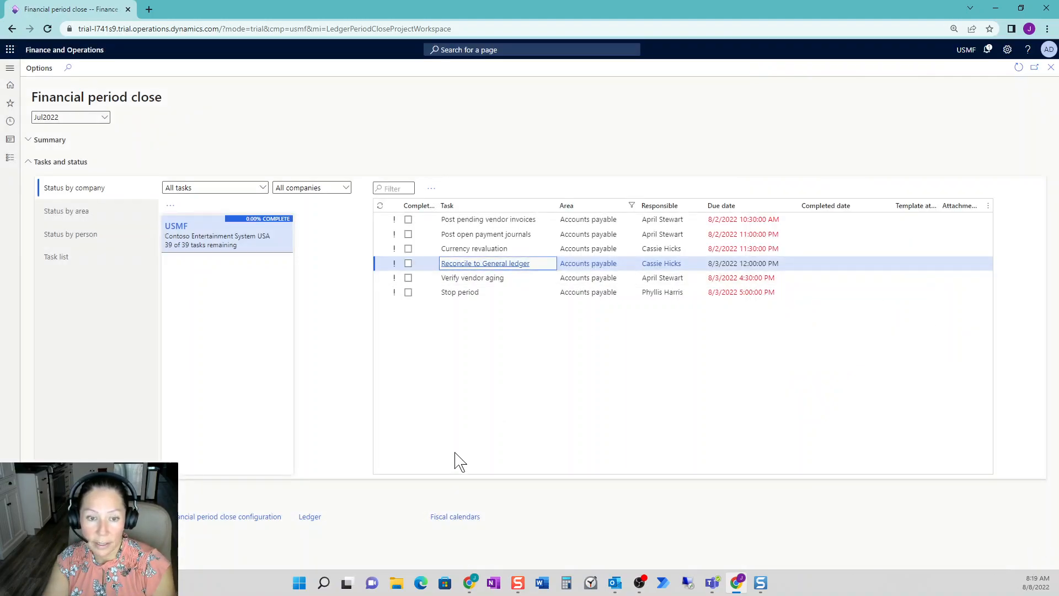
# - Open the Shared chart of accounts from the ledger setup and filter main accounts to names beginning with "accounts"
pyautogui.click(311, 517)
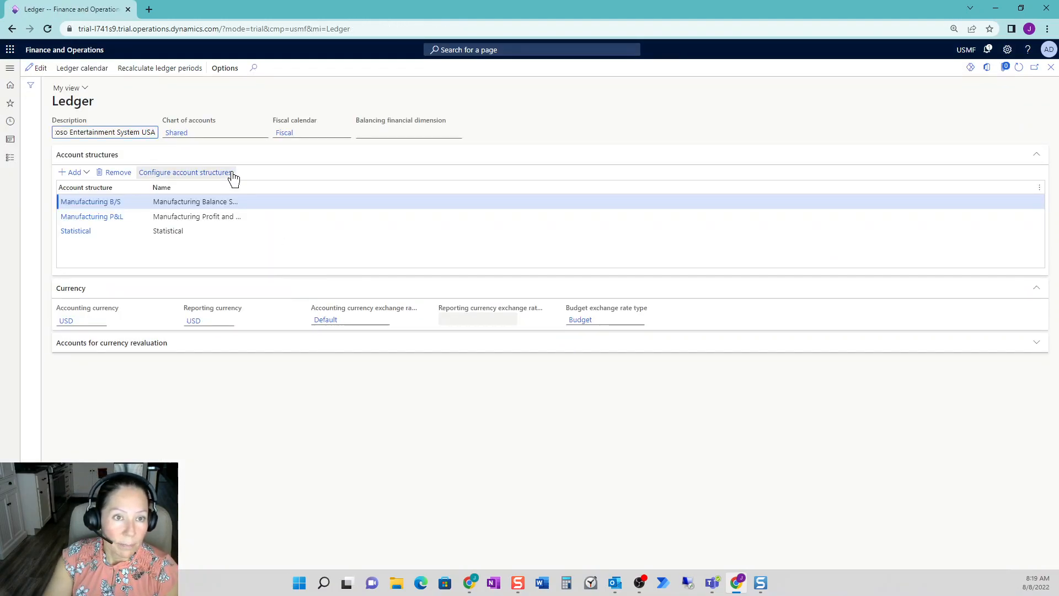
pyautogui.click(180, 135)
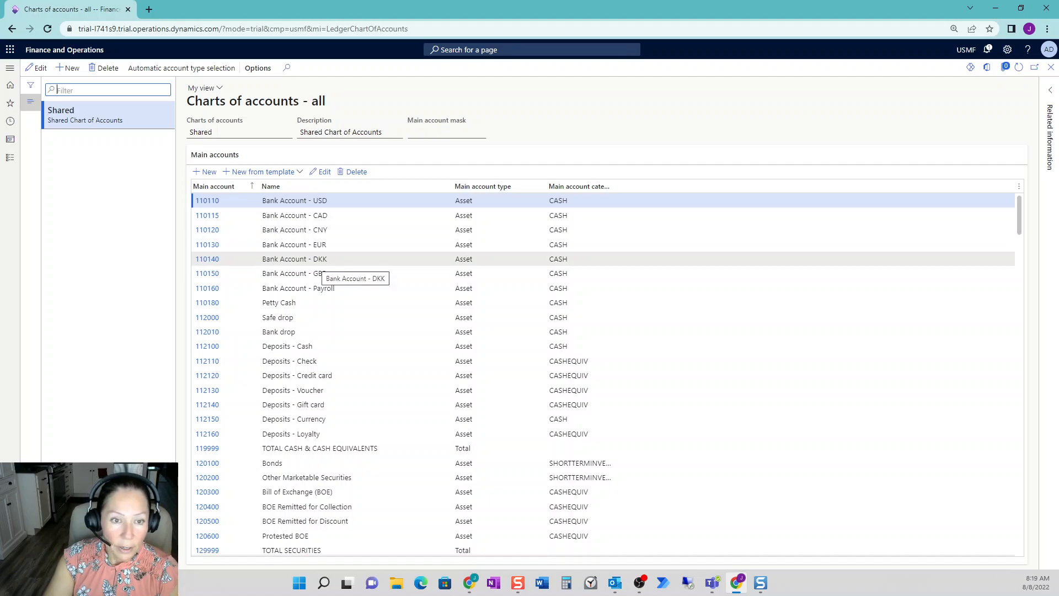
pyautogui.click(335, 187)
pyautogui.write('accounts')
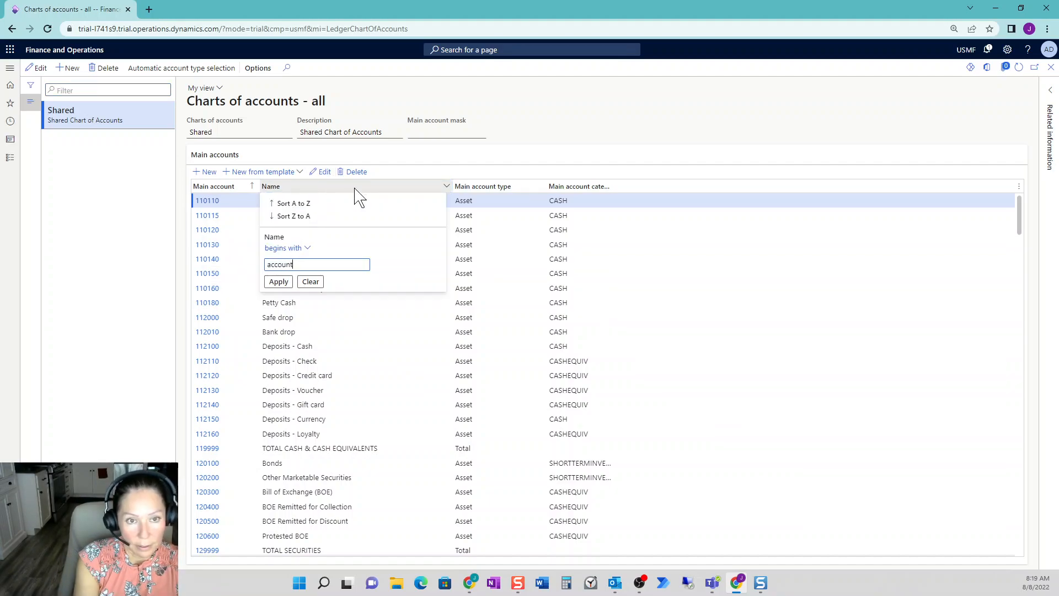
pyautogui.press('Return')
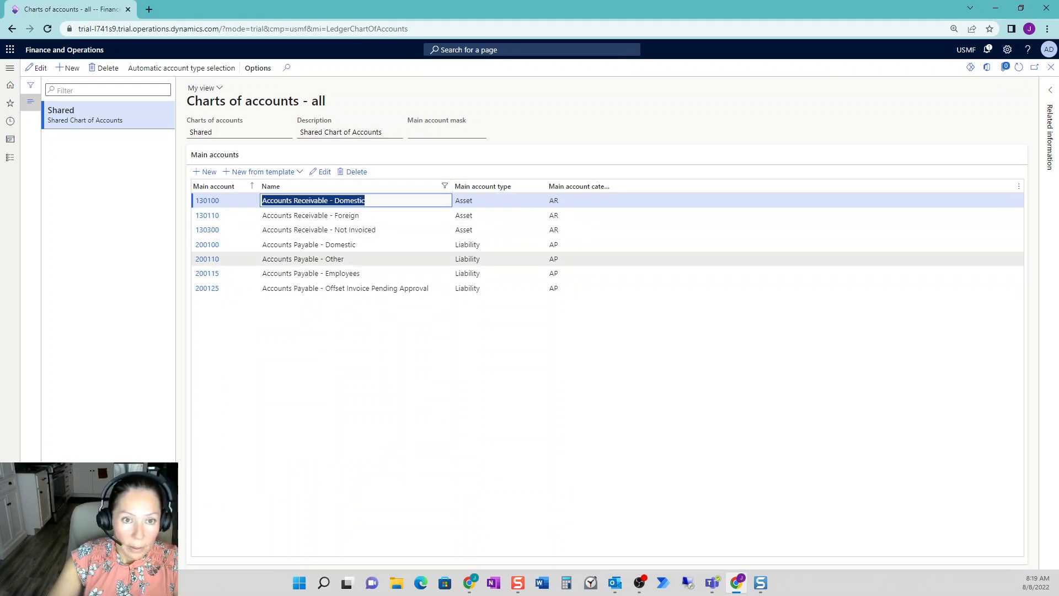
# - View the details of main account 200110, Accounts Payable - Other, and return to the Financial period close workspace
pyautogui.click(243, 259)
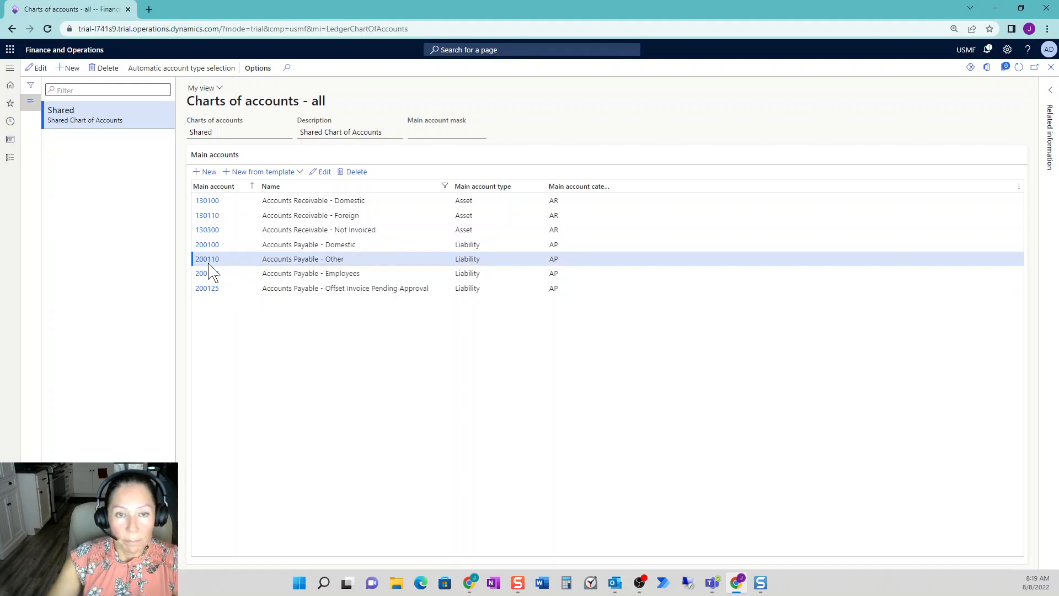
pyautogui.click(209, 263)
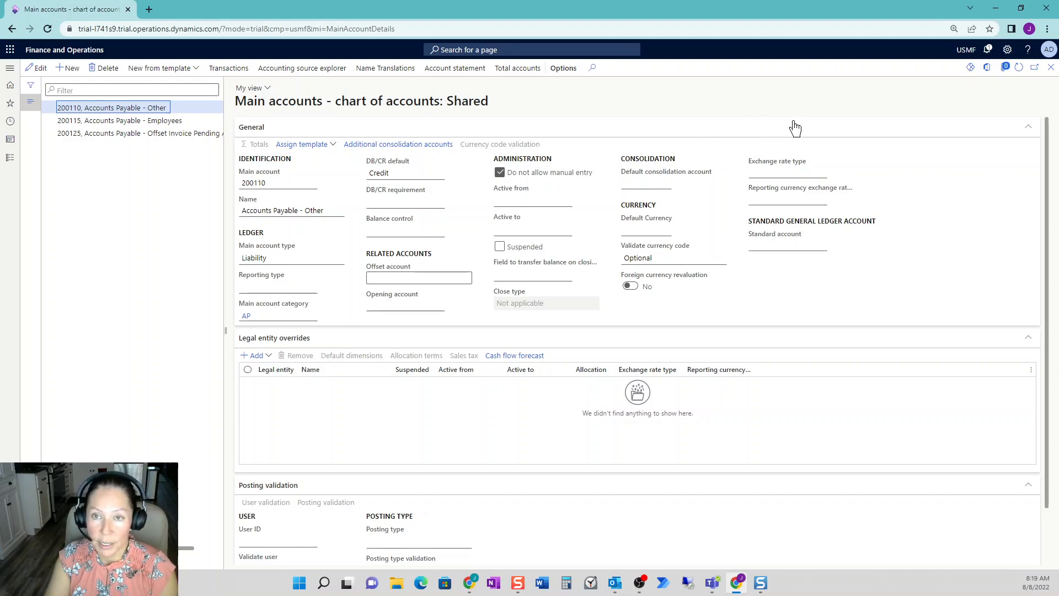
pyautogui.click(1051, 69)
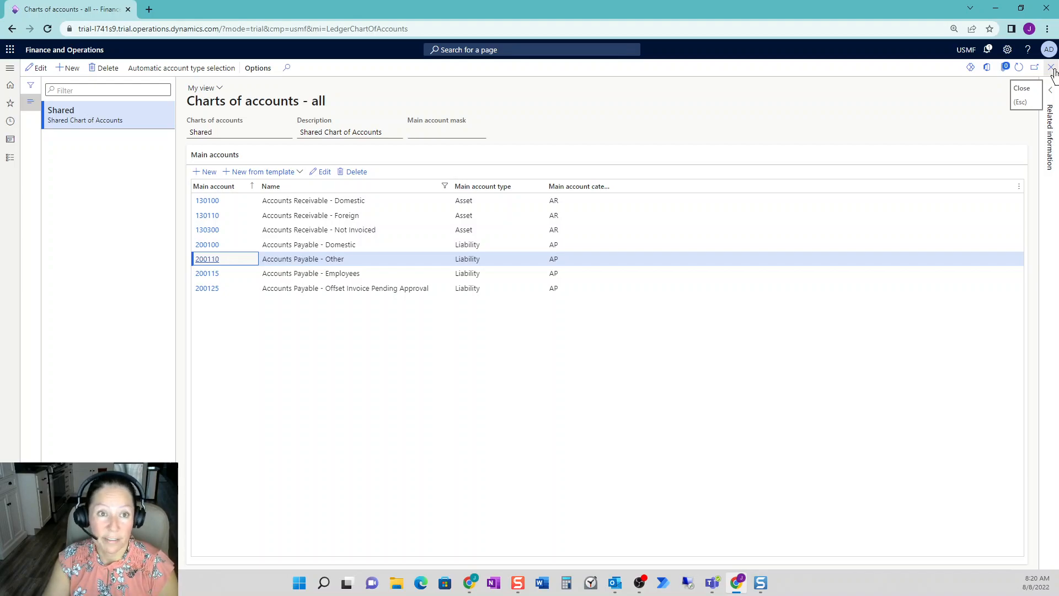
pyautogui.click(1052, 68)
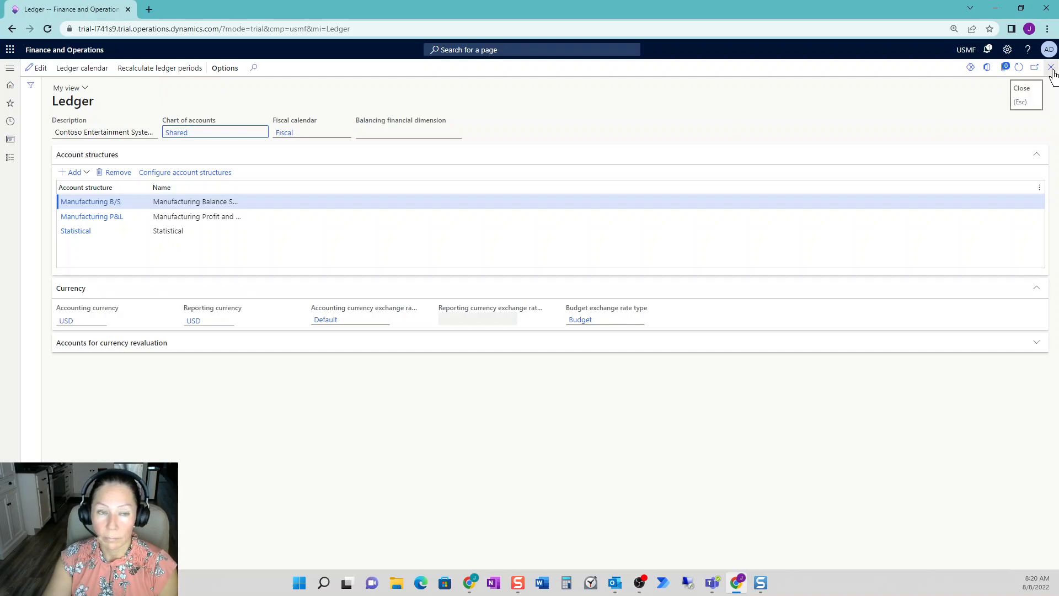
pyautogui.click(1052, 69)
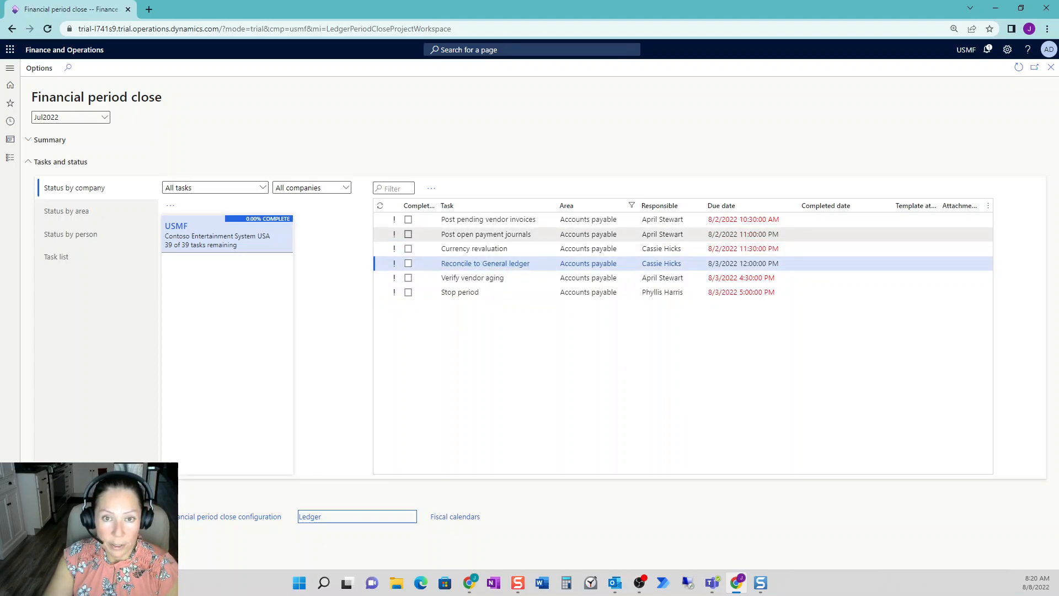
# - Mark the accounts payable tasks Post open payment journals and Post pending vendor invoices as completed, and show completed tasks in the list
pyautogui.click(408, 234)
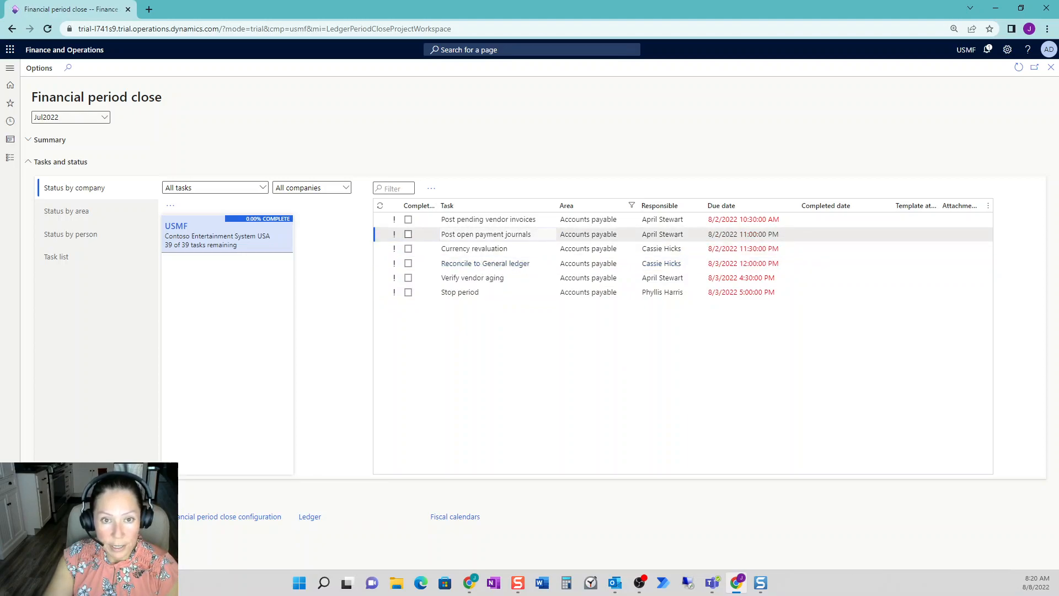
pyautogui.click(408, 220)
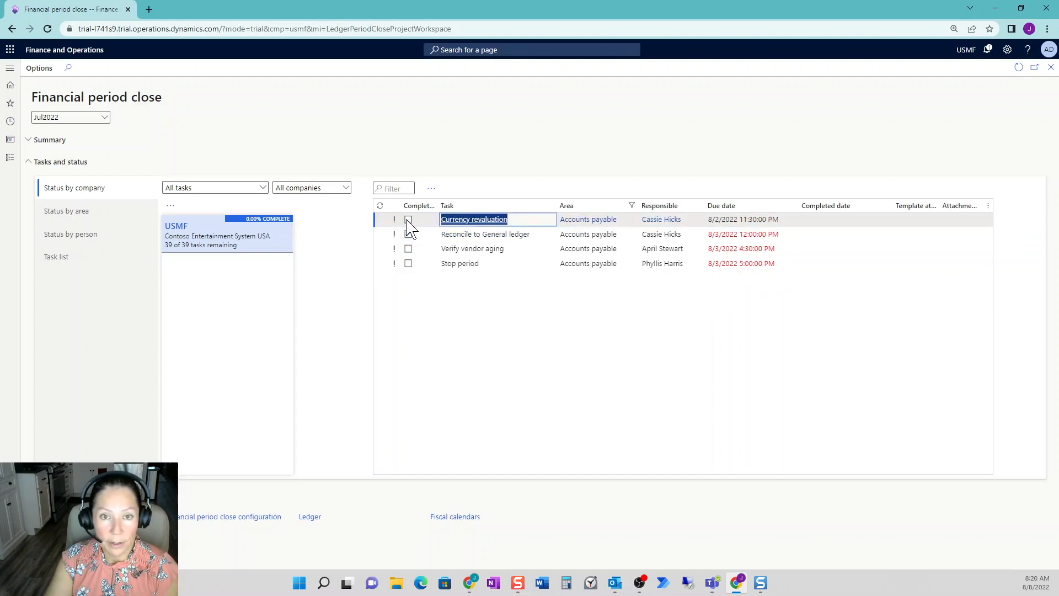
pyautogui.click(409, 234)
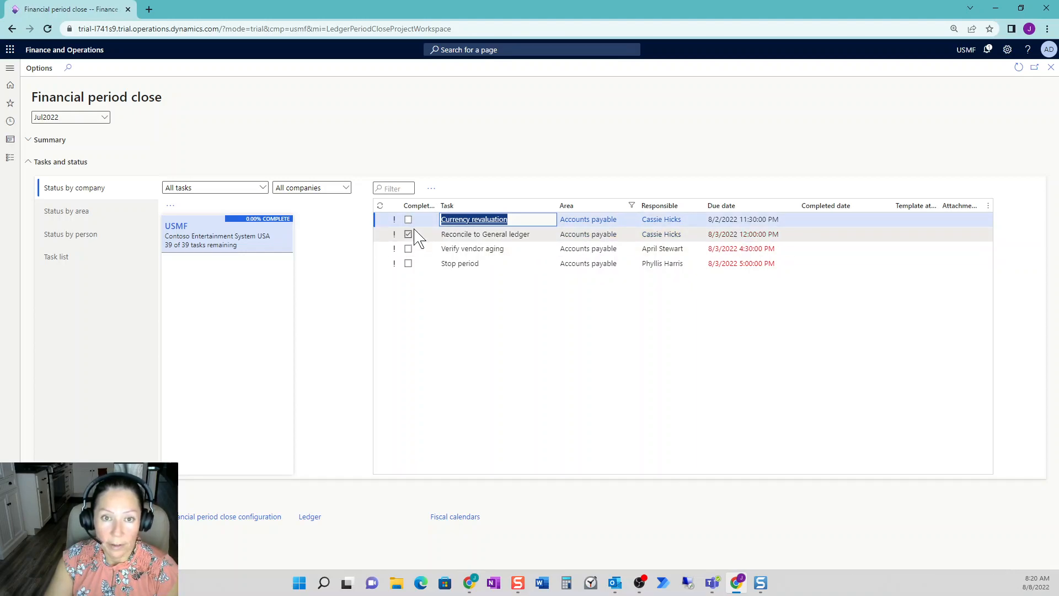
pyautogui.click(432, 191)
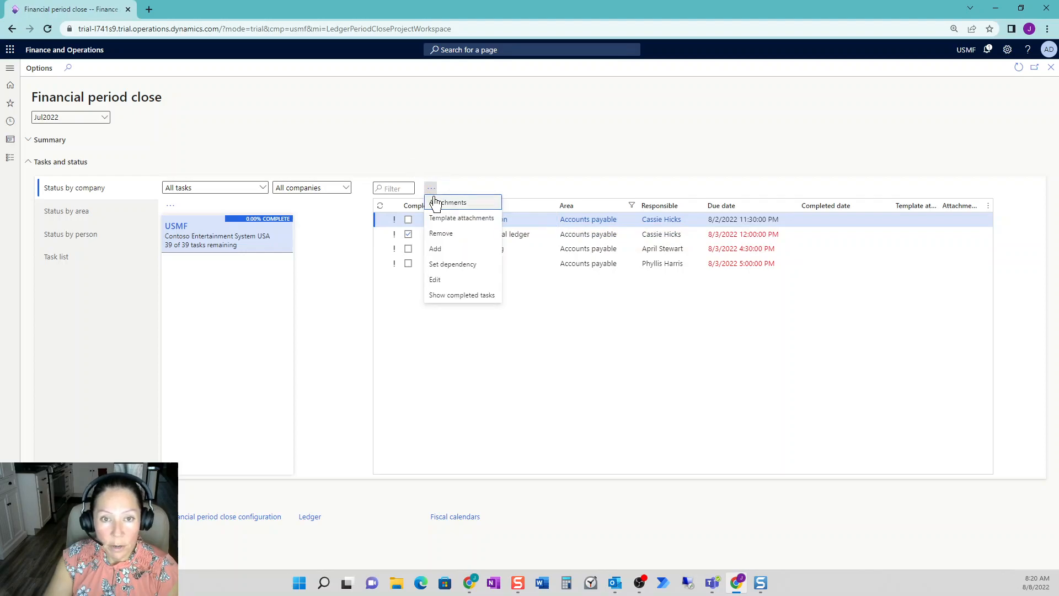
pyautogui.click(472, 298)
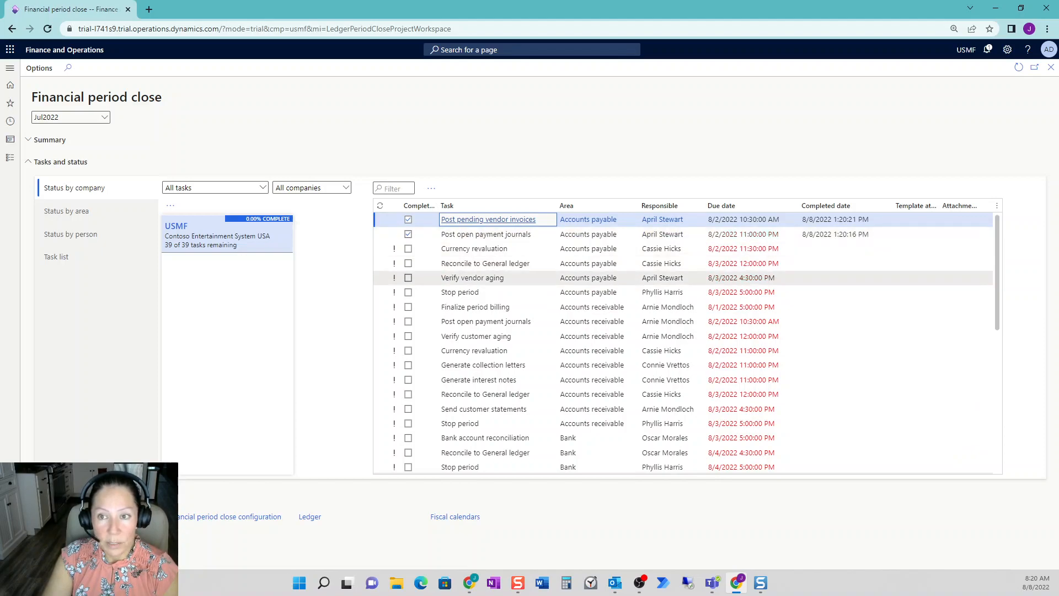
# - Review the fields that can be inserted as task list columns without adding any, and view the list's additional actions
pyautogui.rightClick(863, 208)
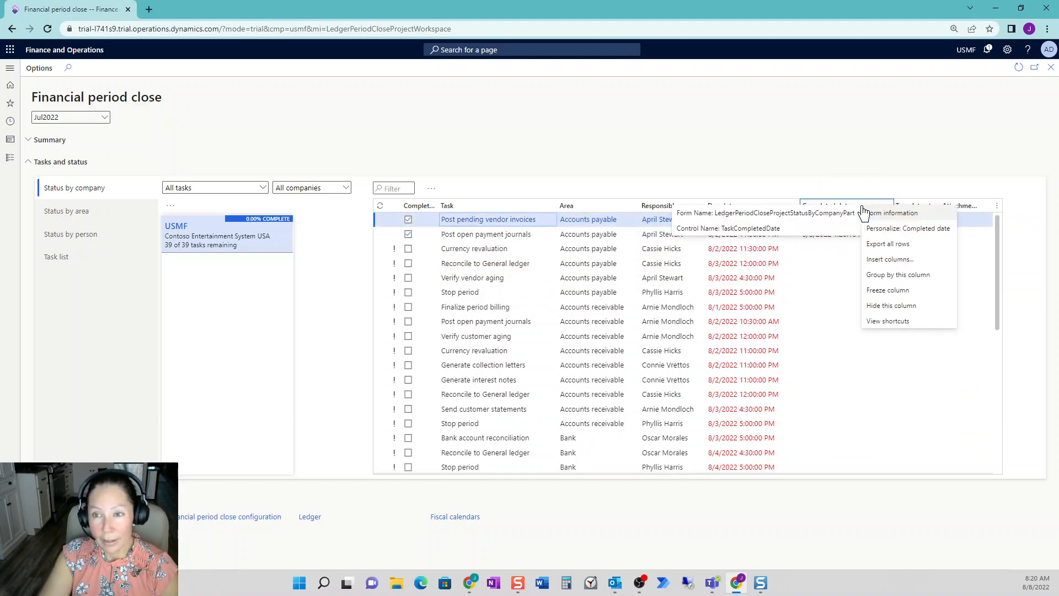
pyautogui.click(888, 262)
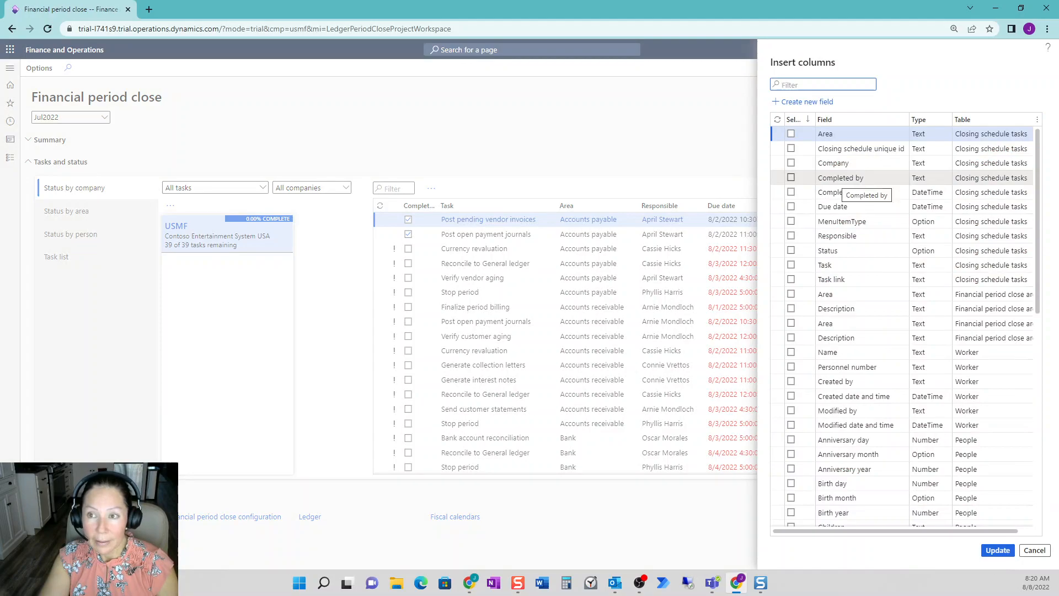
pyautogui.click(1034, 550)
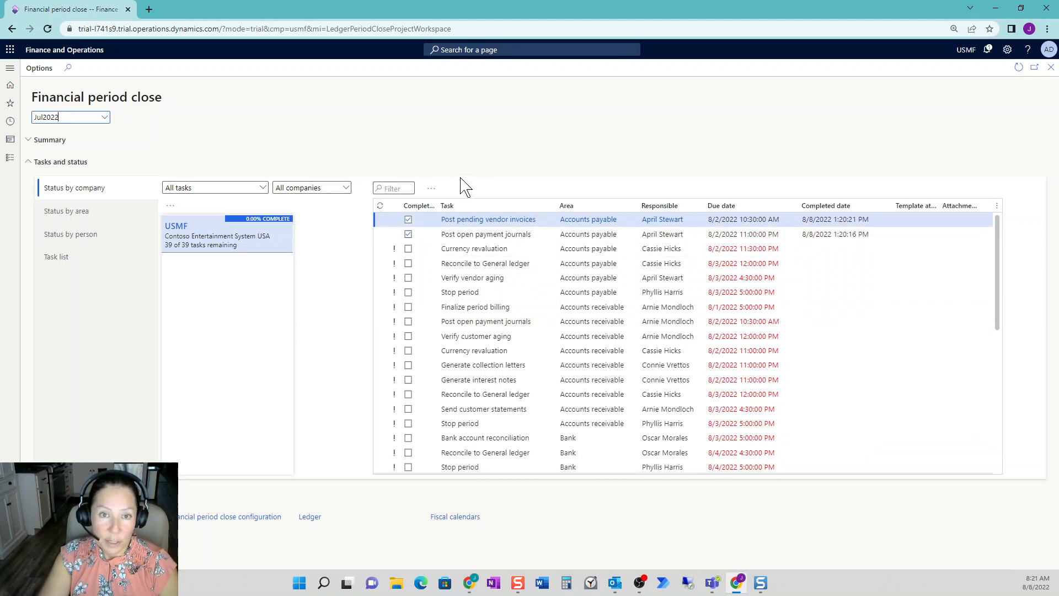
pyautogui.click(431, 190)
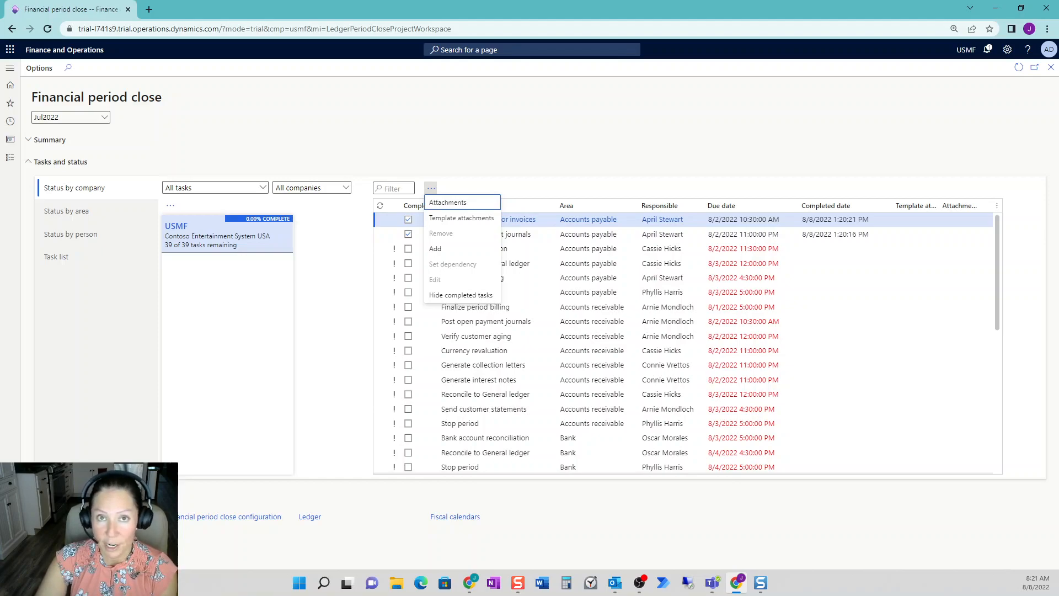
# - Open the list of all financial period close tasks and look through the Jul2022 closing schedule across areas
pyautogui.click(61, 517)
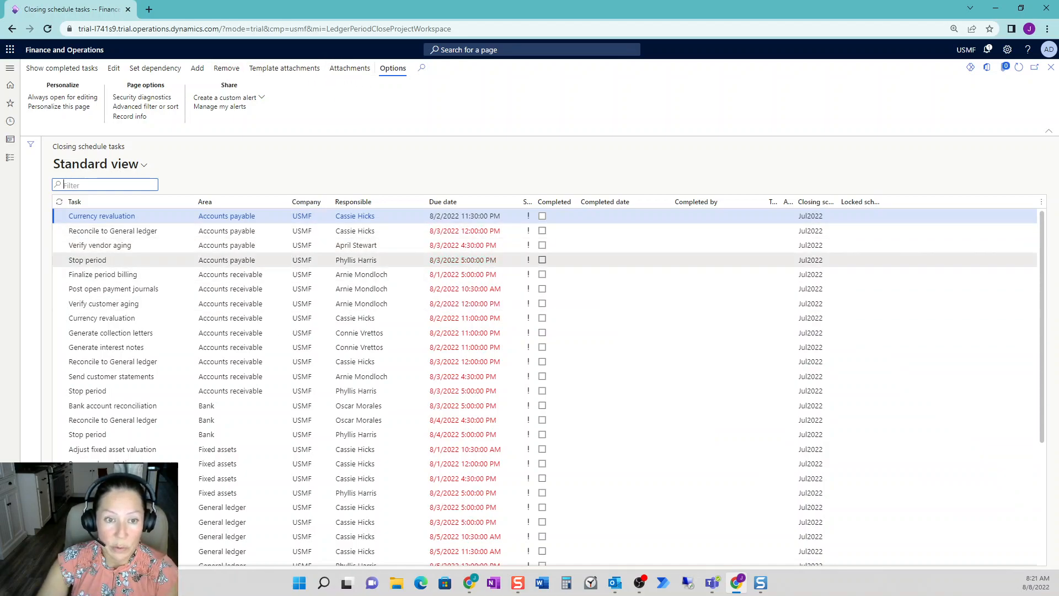
pyautogui.scroll(-2, 525, 330)
pyautogui.scroll(2, 524, 330)
pyautogui.scroll(-1, 524, 274)
pyautogui.scroll(-3, 353, 232)
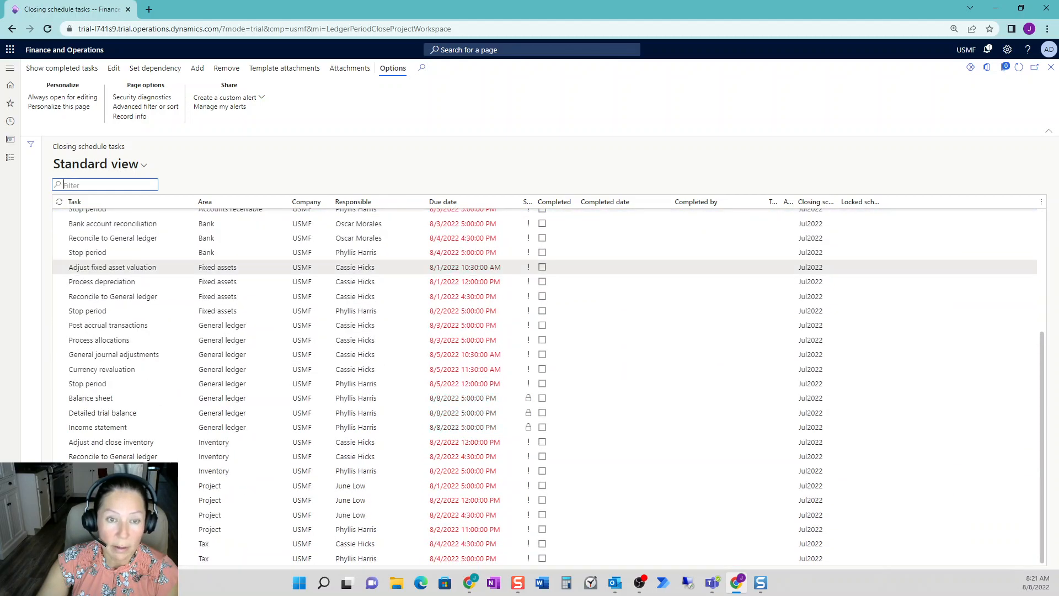
# - Return to the Financial period close workspace and review the task list, the status by person and the status by area
pyautogui.scroll(5, 352, 232)
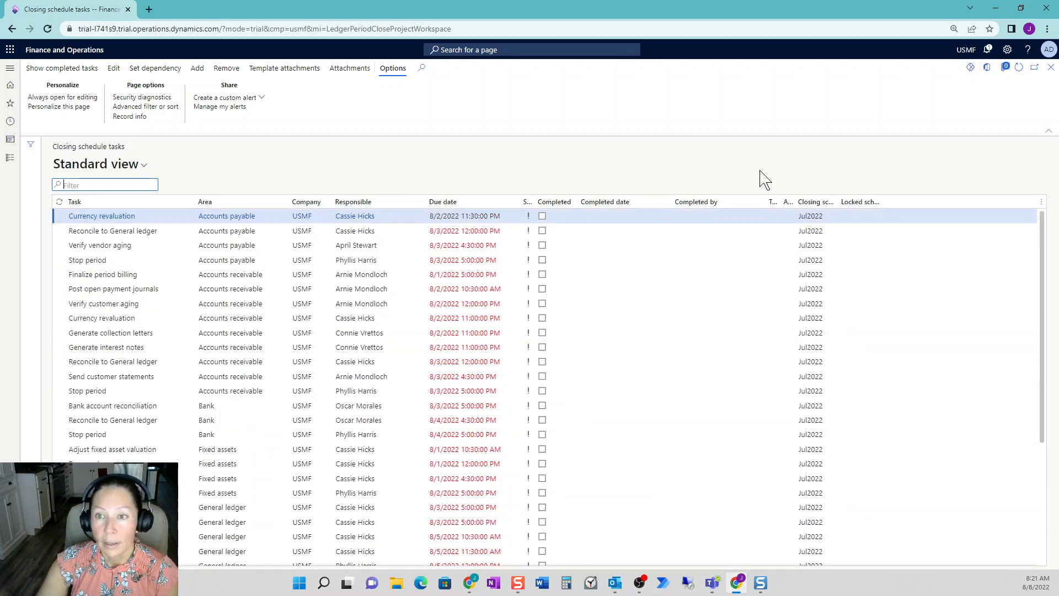
pyautogui.click(1052, 68)
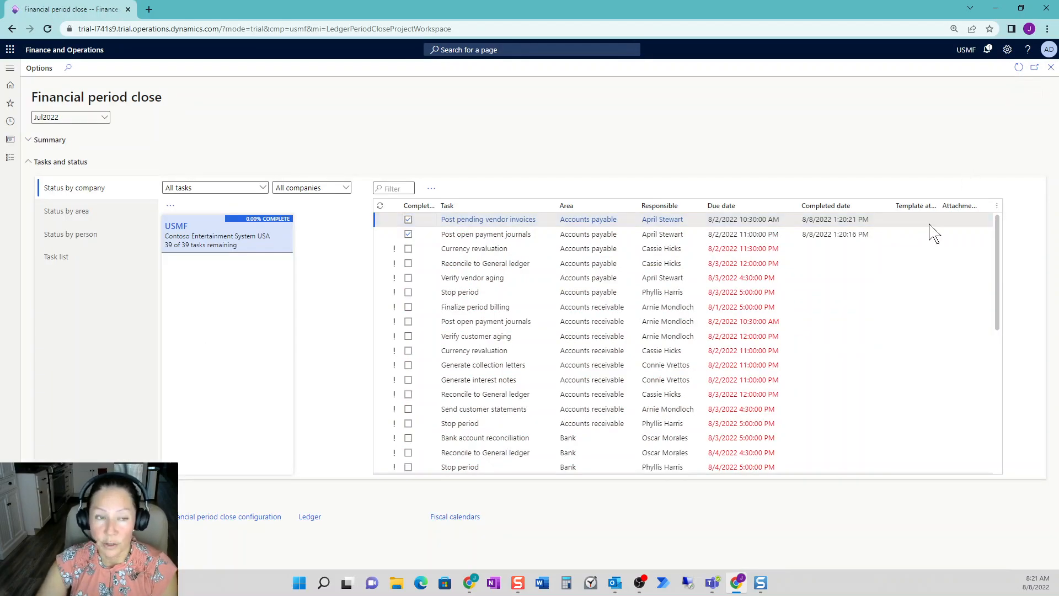
pyautogui.click(89, 263)
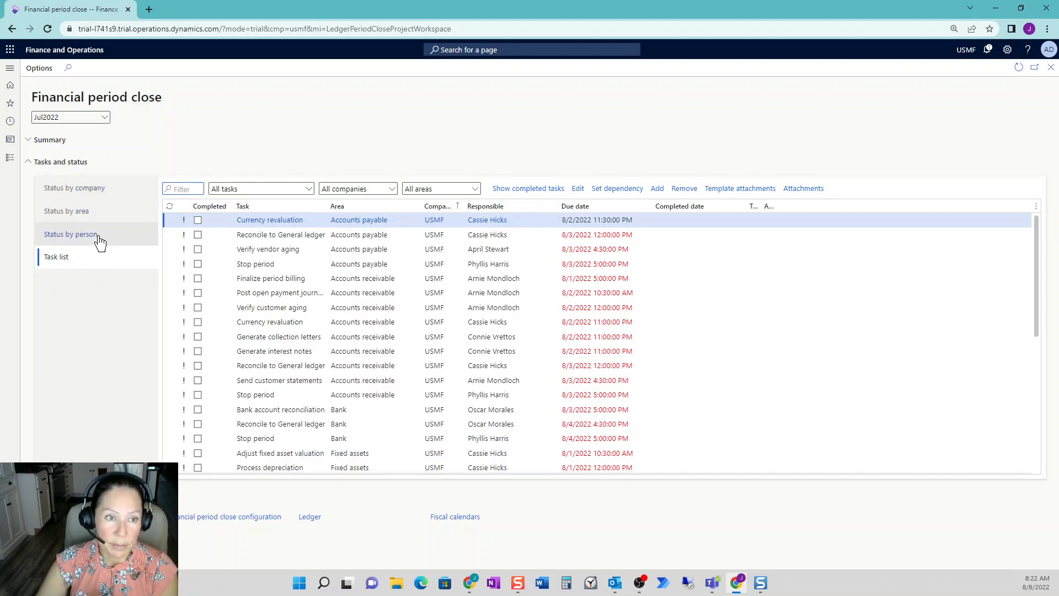
pyautogui.click(112, 247)
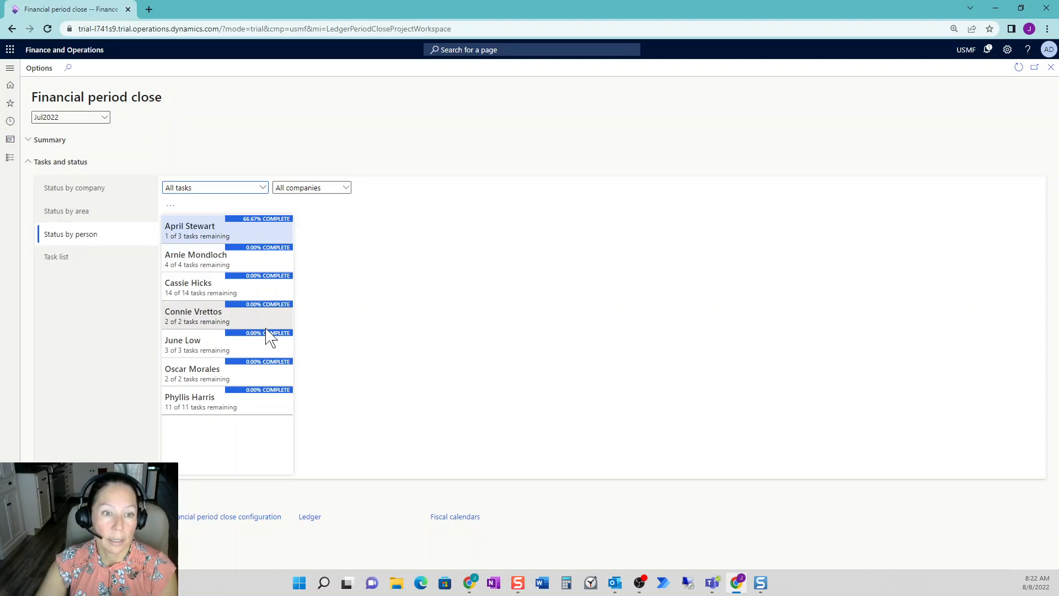
pyautogui.click(92, 214)
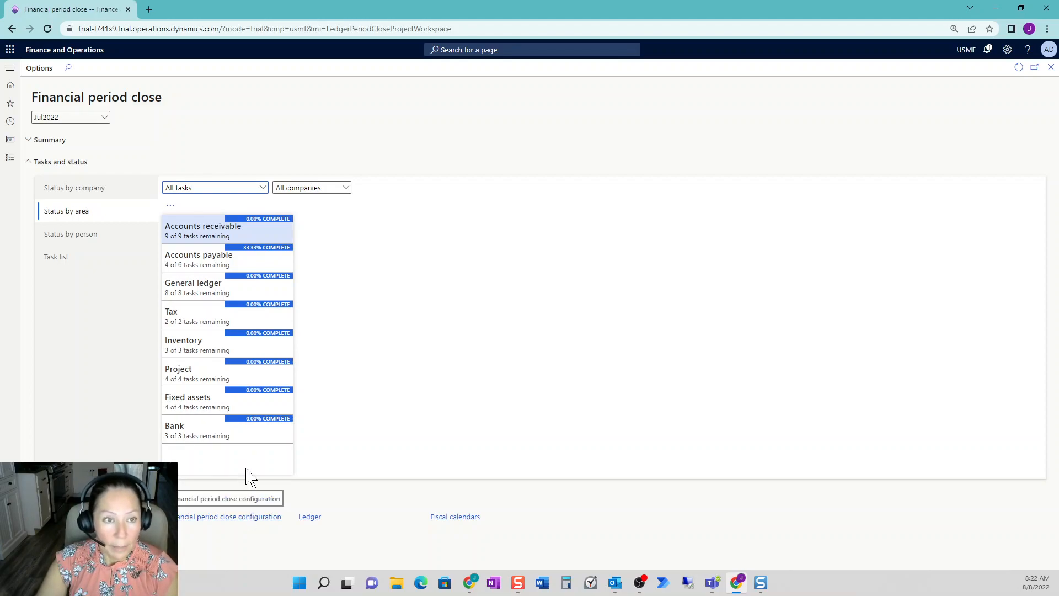
# - Show the workspace summary in place of the tasks and status, and view the list of today's remaining tasks
pyautogui.click(29, 163)
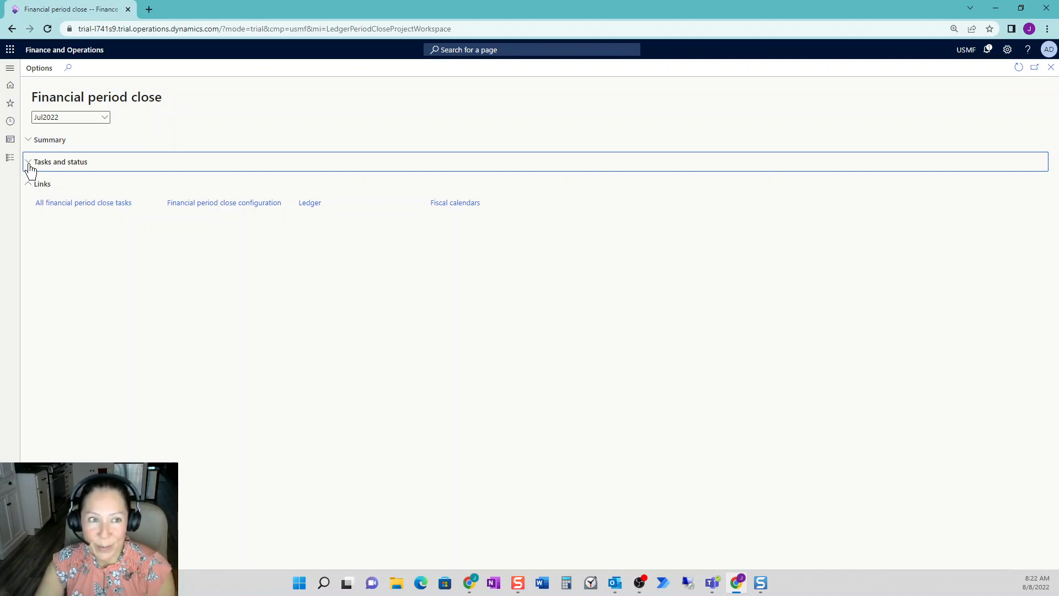
pyautogui.click(27, 144)
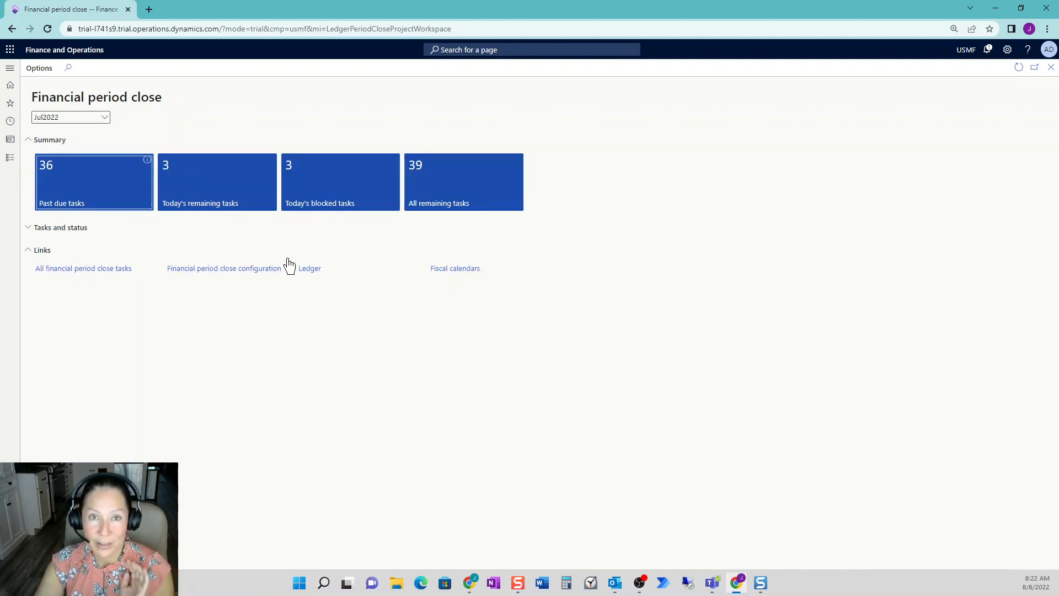
pyautogui.click(239, 203)
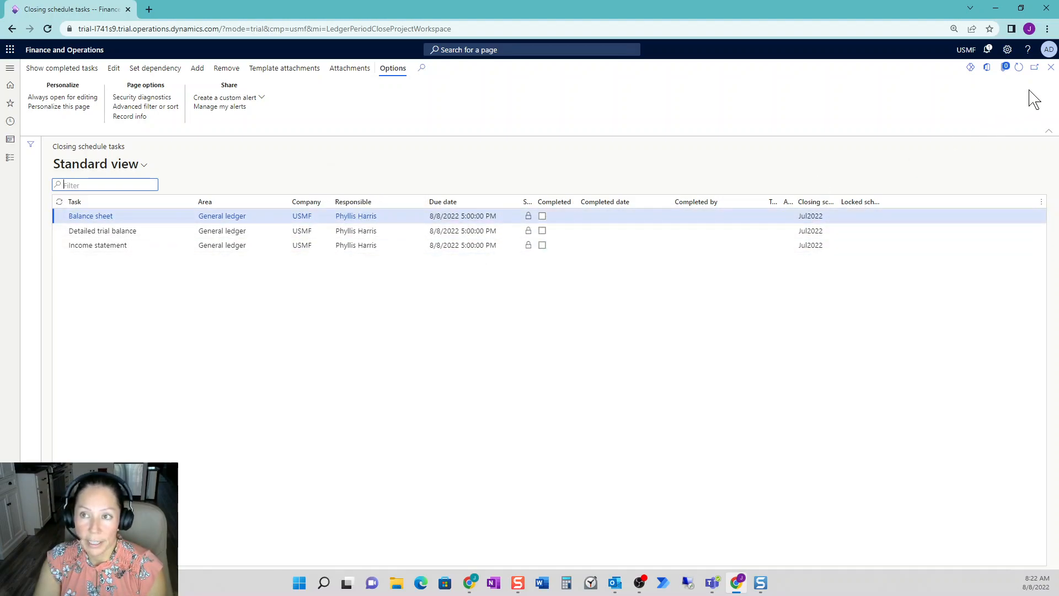
pyautogui.click(1050, 69)
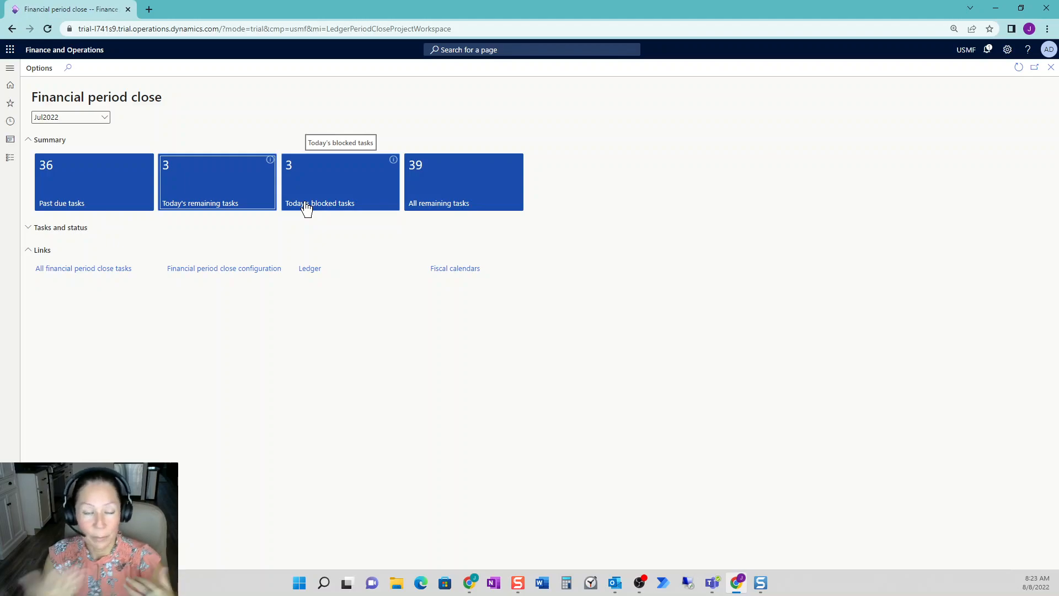
# - Collapse the summary, open the Financial period close configuration and review the closing roles
pyautogui.click(29, 142)
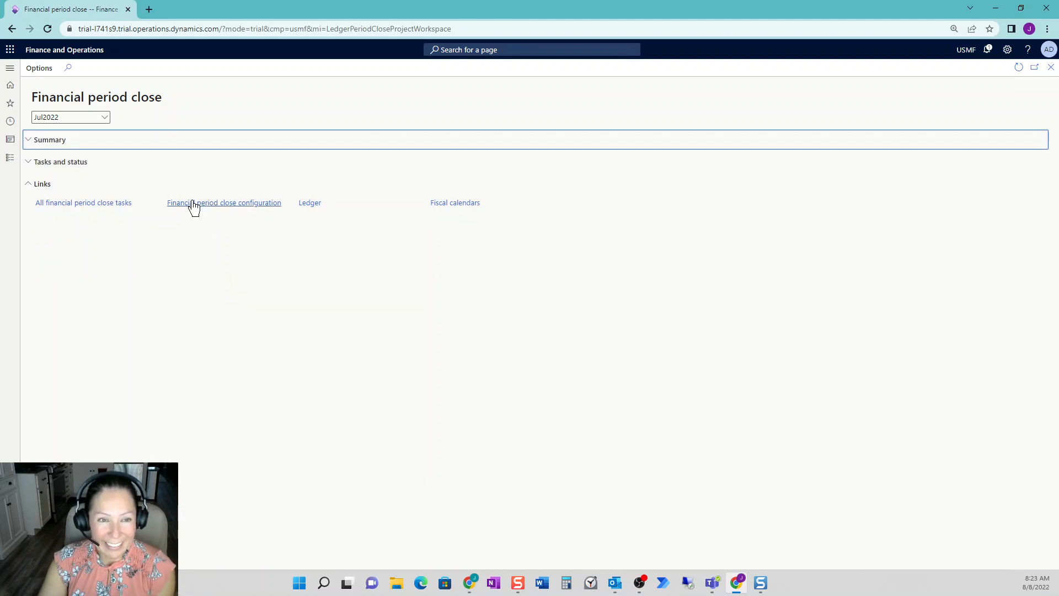
pyautogui.click(232, 203)
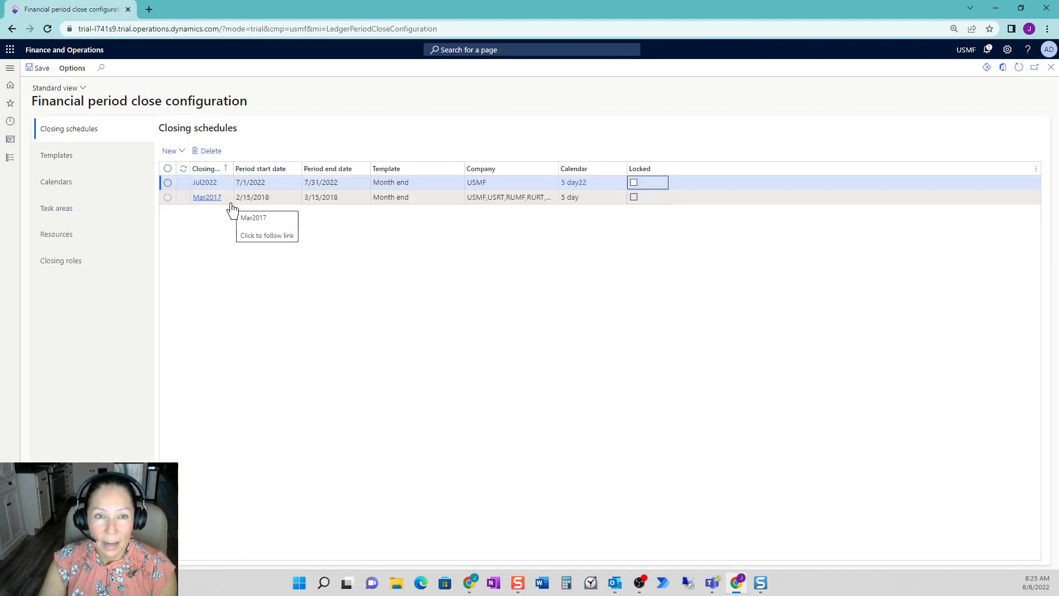
pyautogui.click(80, 274)
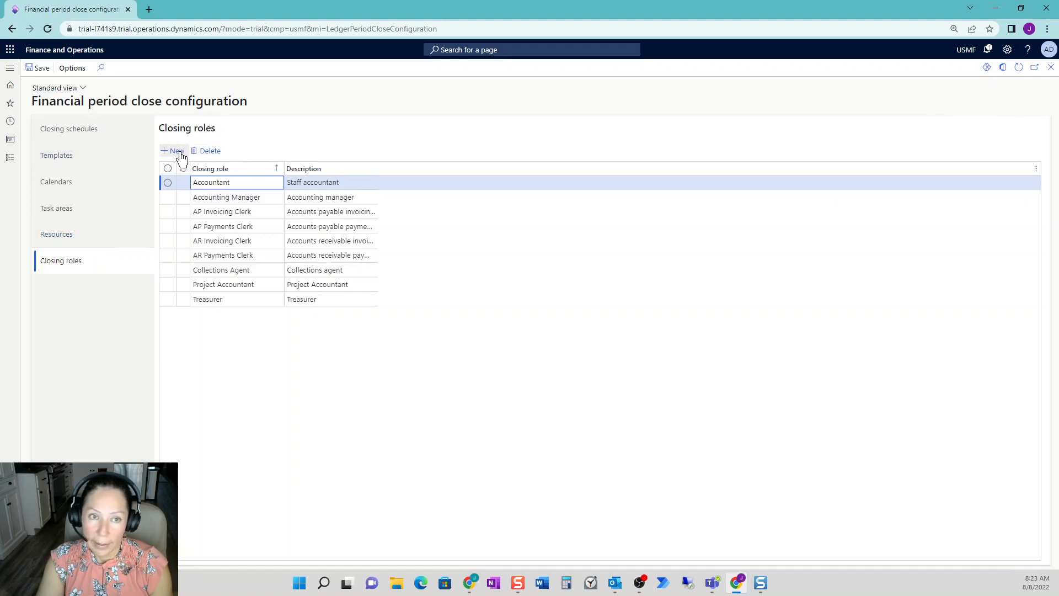
# - Review the resources' closing roles with the Company column widened, and check the available View options without changing the selection
pyautogui.click(113, 240)
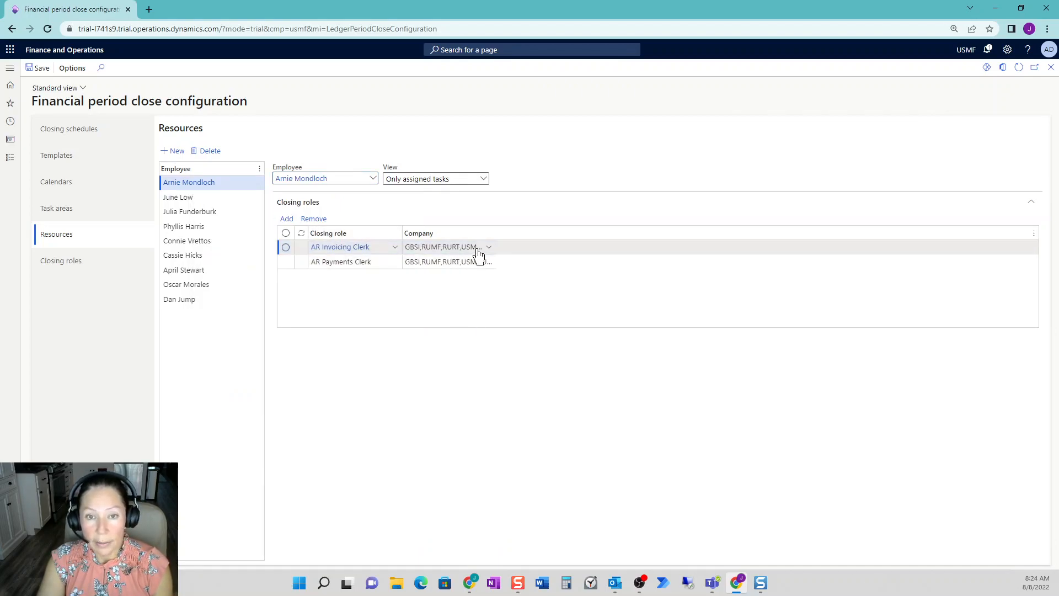
pyautogui.moveTo(496, 233); pyautogui.dragTo(504, 235)
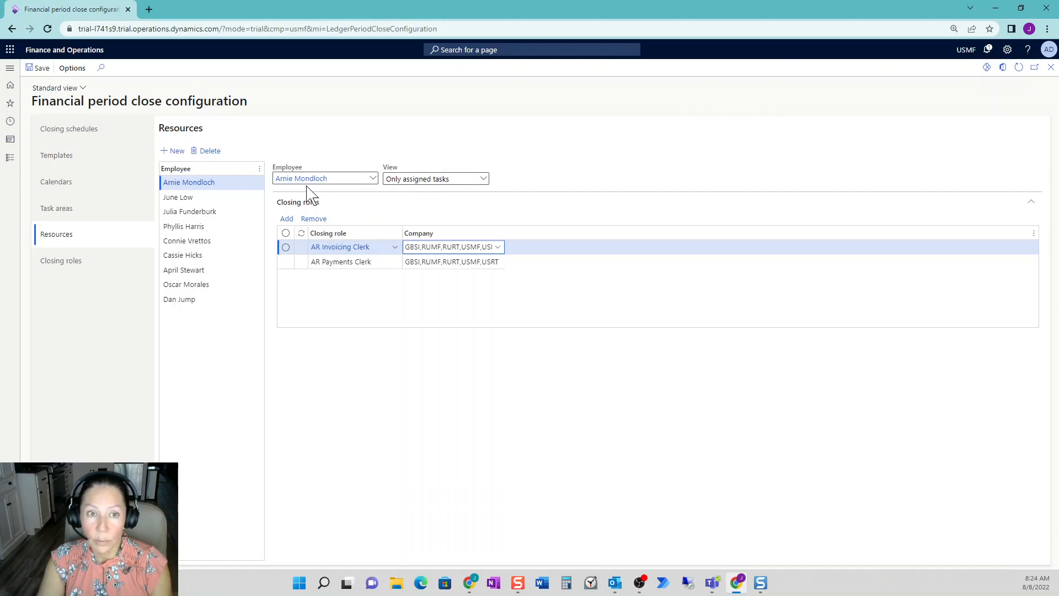
pyautogui.click(483, 184)
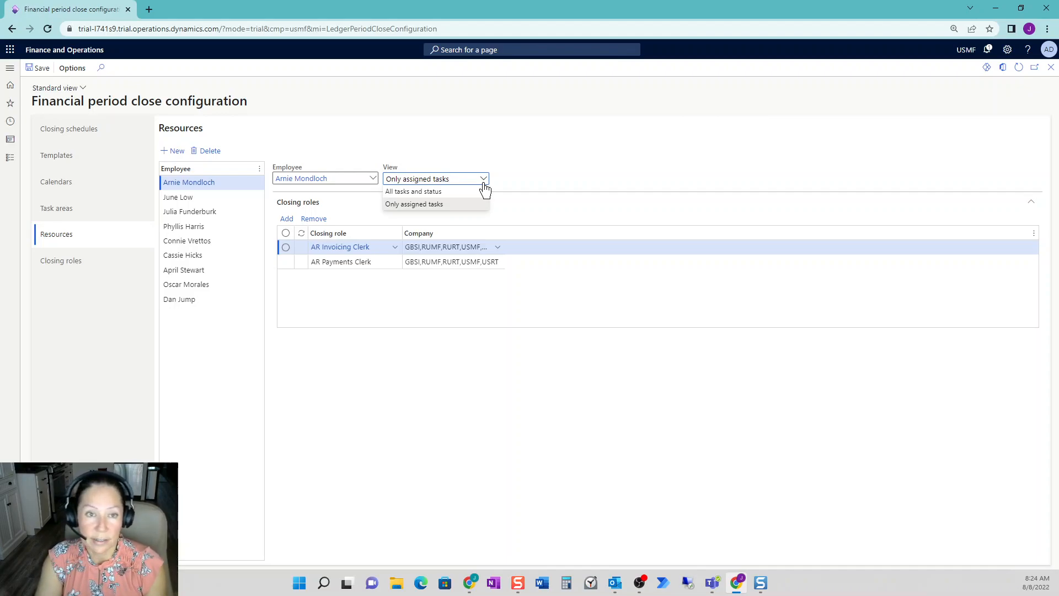
pyautogui.click(539, 165)
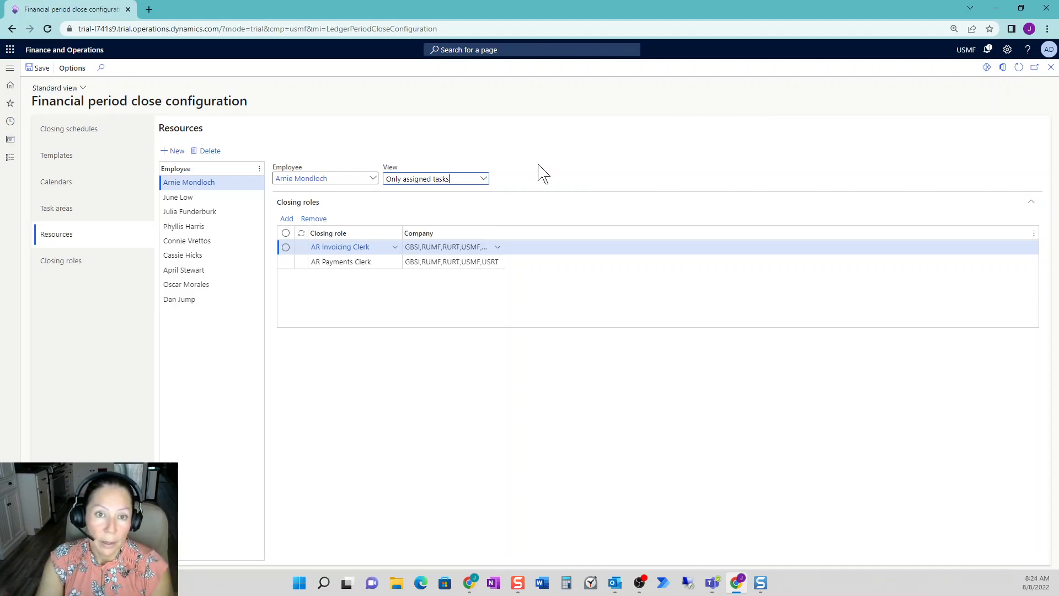
# - Review the task areas and the task scheduling calendars, and view the fields for creating a calendar without filling them in
pyautogui.click(67, 211)
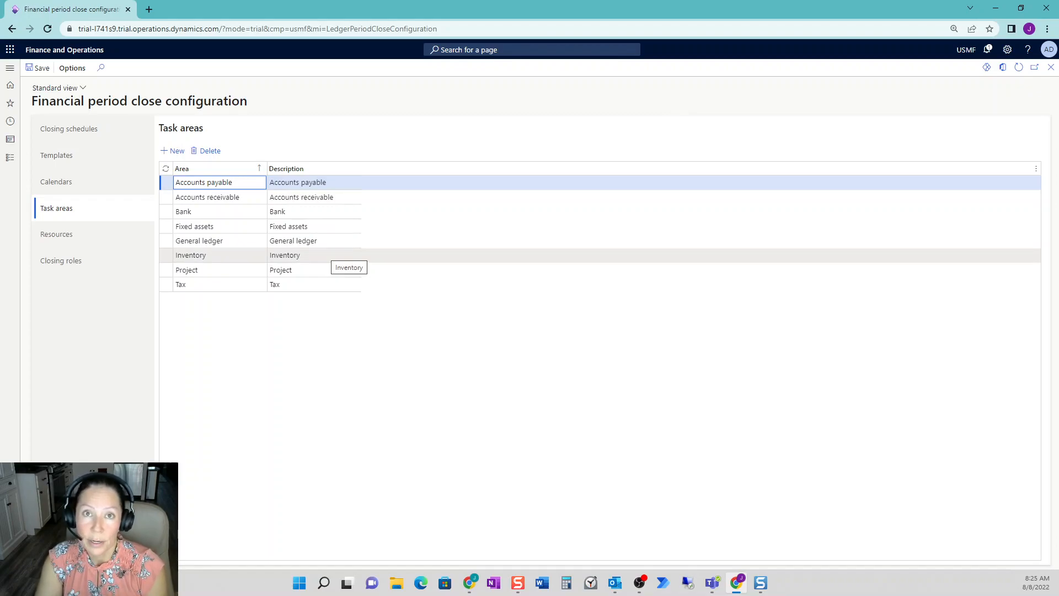
pyautogui.click(109, 191)
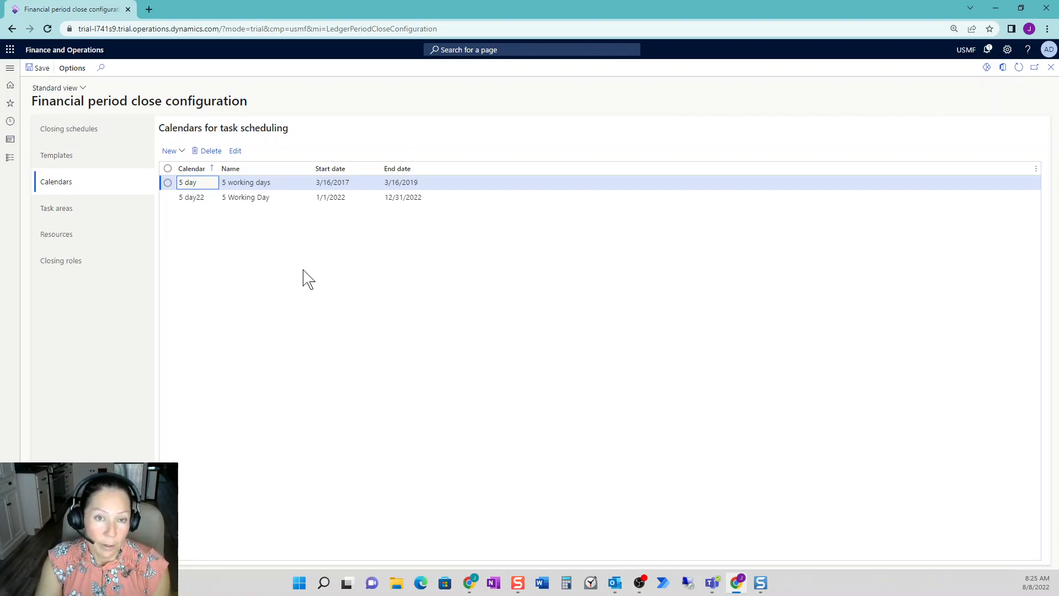
pyautogui.click(310, 200)
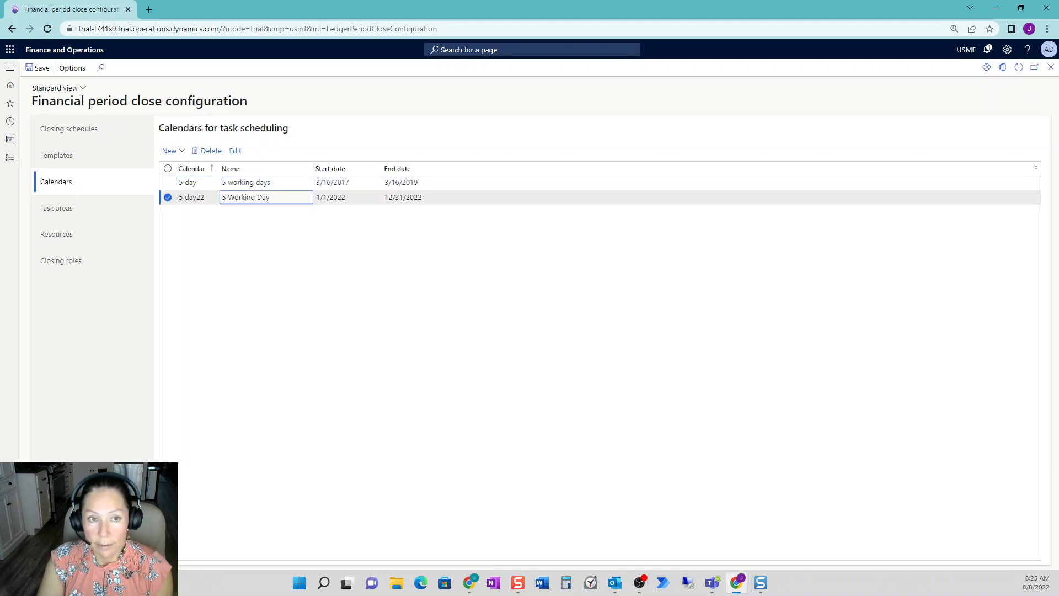
pyautogui.click(184, 156)
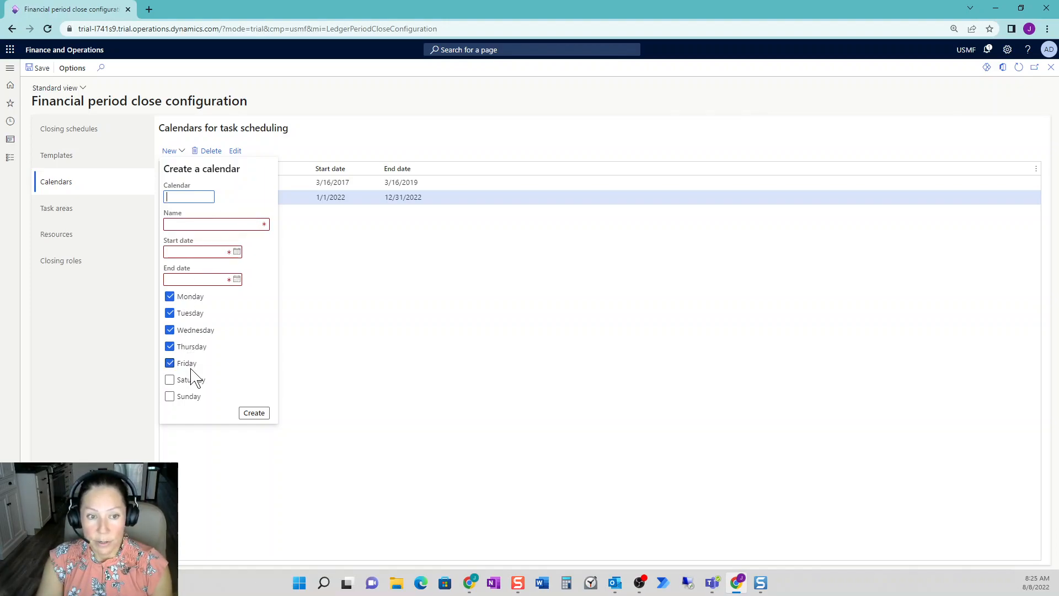
pyautogui.click(462, 308)
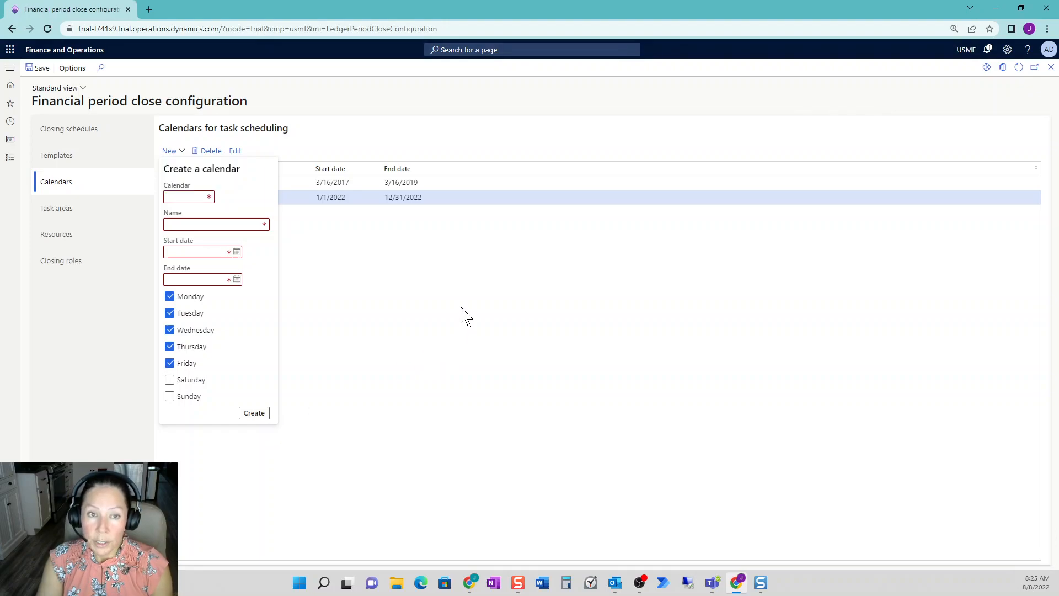
# - Inspect the working day settings of the 5 day22 calendar back to 7/4/2022, and leave without saving changes
pyautogui.click(235, 152)
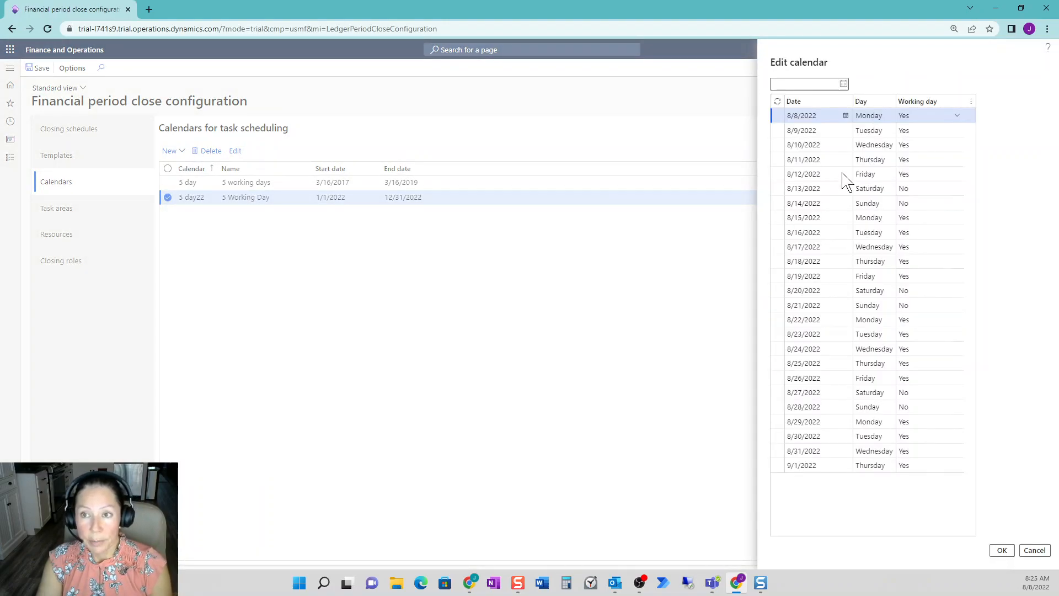
pyautogui.scroll(7, 905, 356)
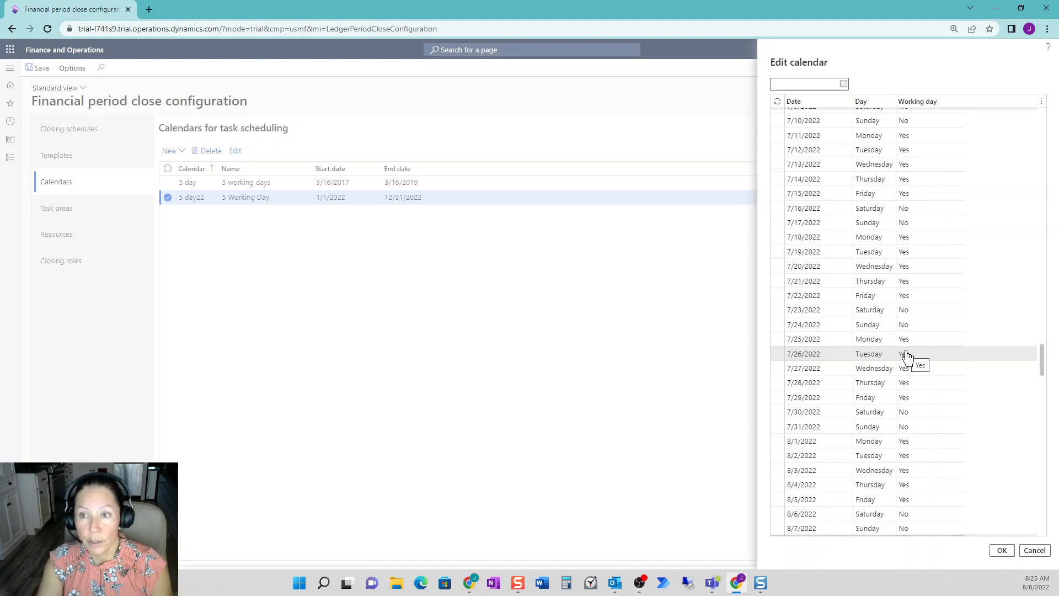
pyautogui.scroll(2, 905, 135)
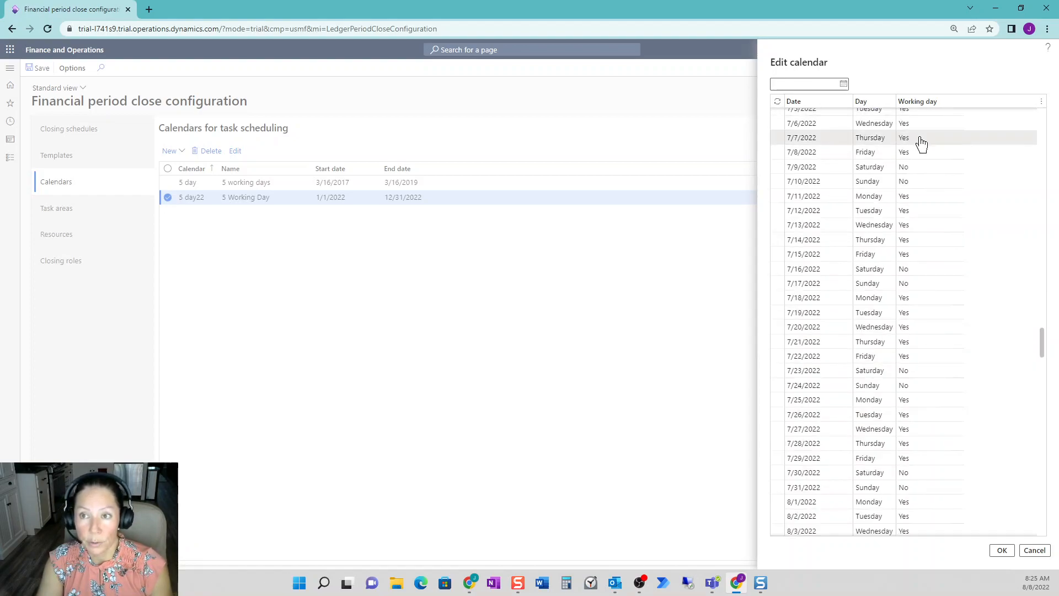
pyautogui.scroll(2, 917, 142)
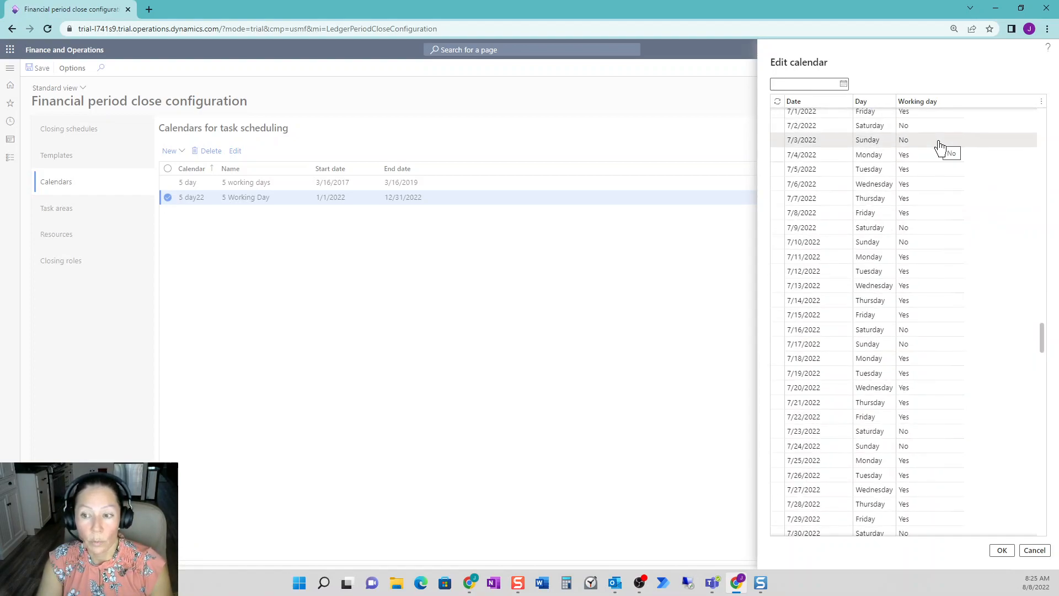
pyautogui.click(935, 157)
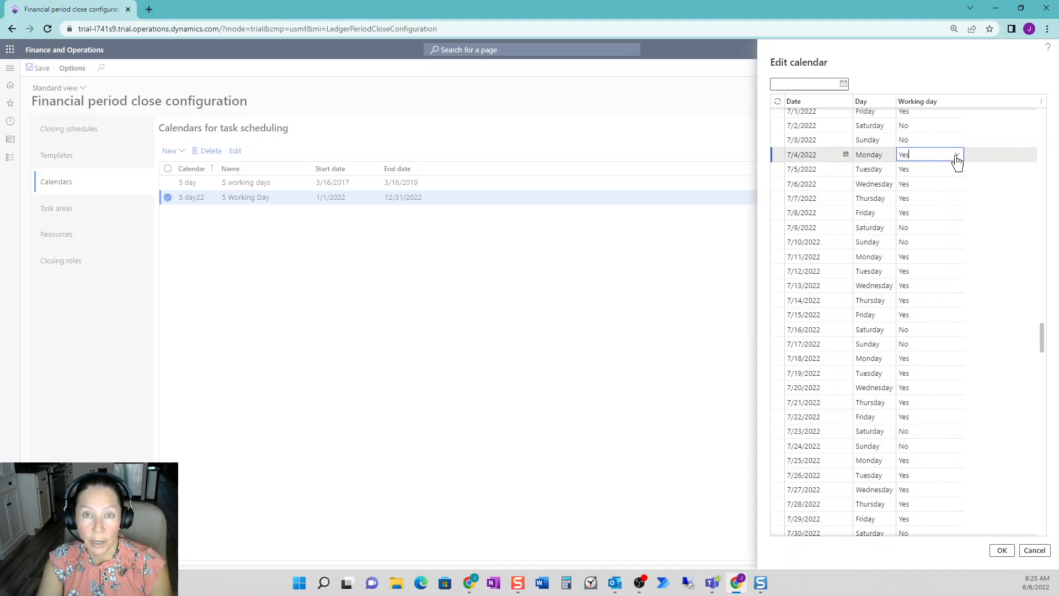
pyautogui.click(1037, 551)
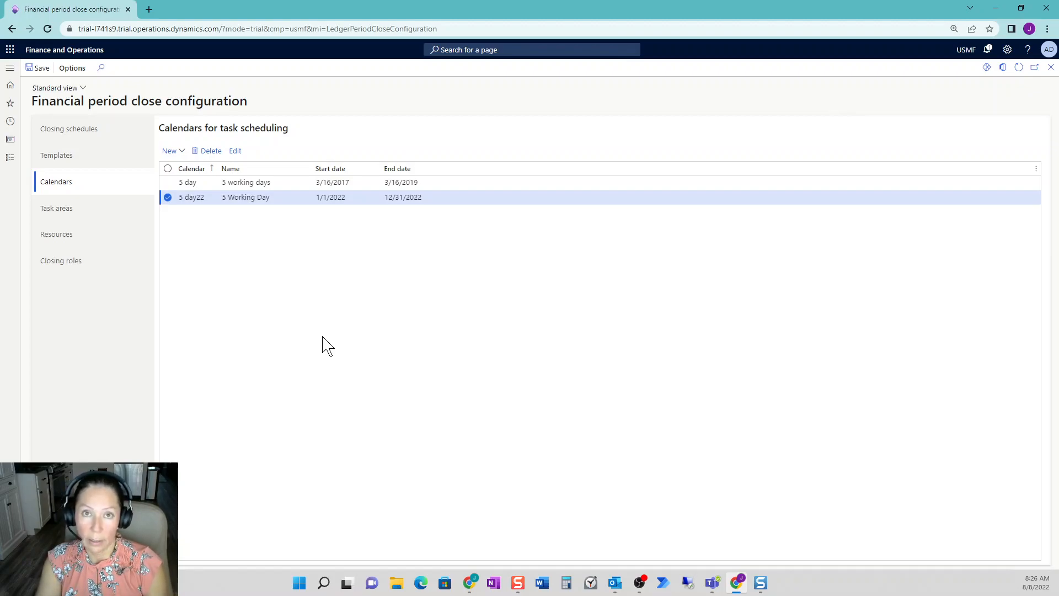
# - Review the tasks in the Month end template, widening the Company column to show all company codes
pyautogui.click(92, 165)
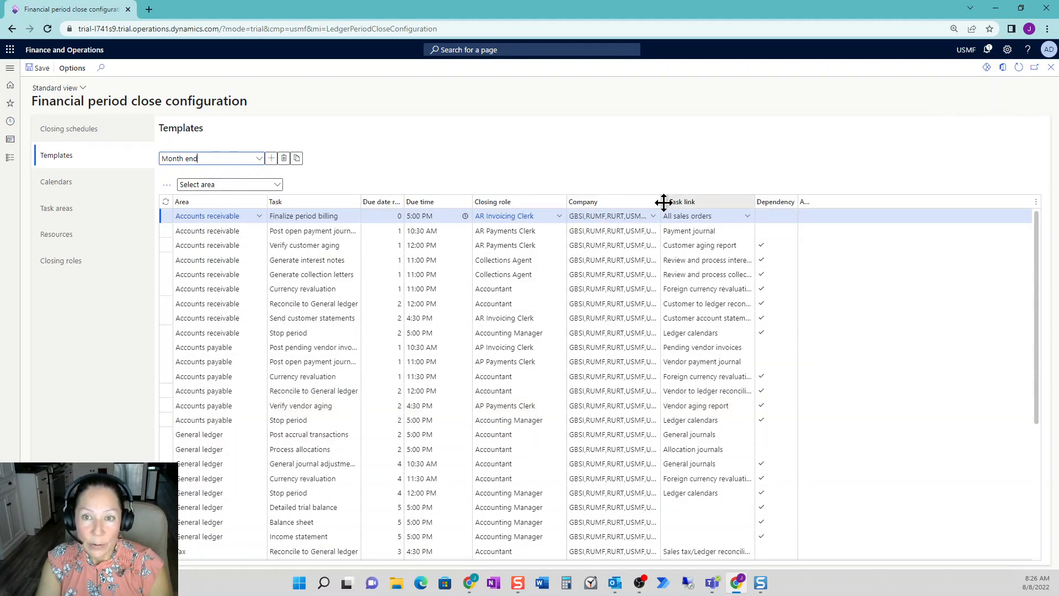
pyautogui.moveTo(662, 202); pyautogui.dragTo(674, 202)
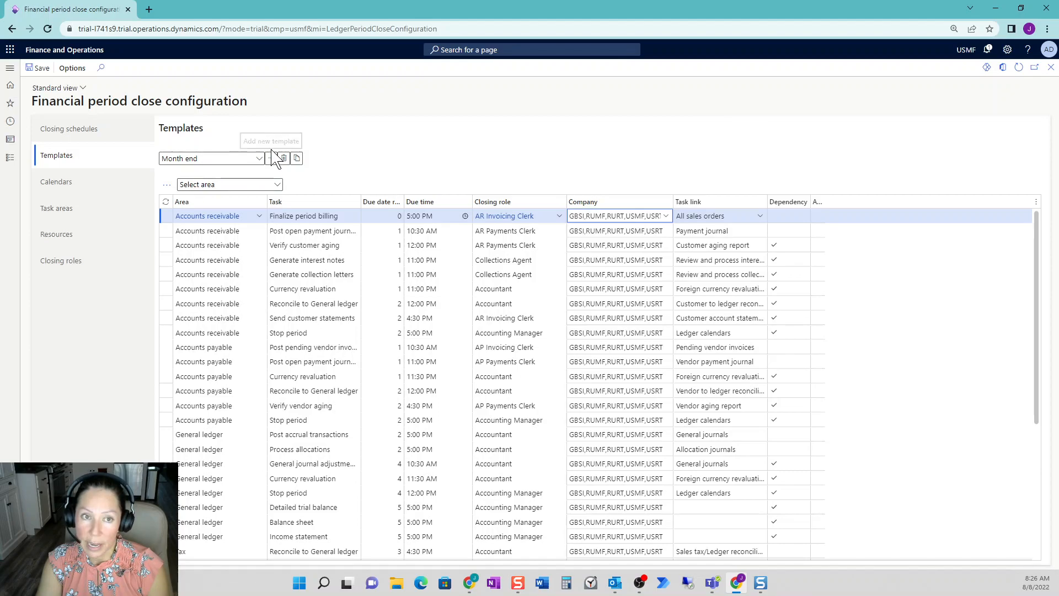
pyautogui.click(210, 158)
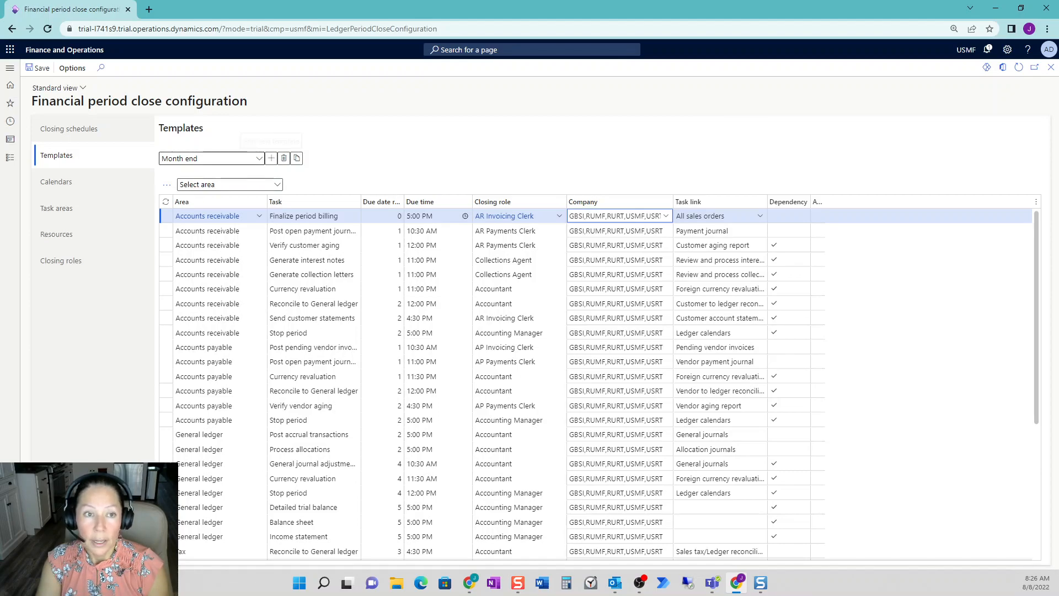
pyautogui.moveTo(198, 159); pyautogui.dragTo(155, 167)
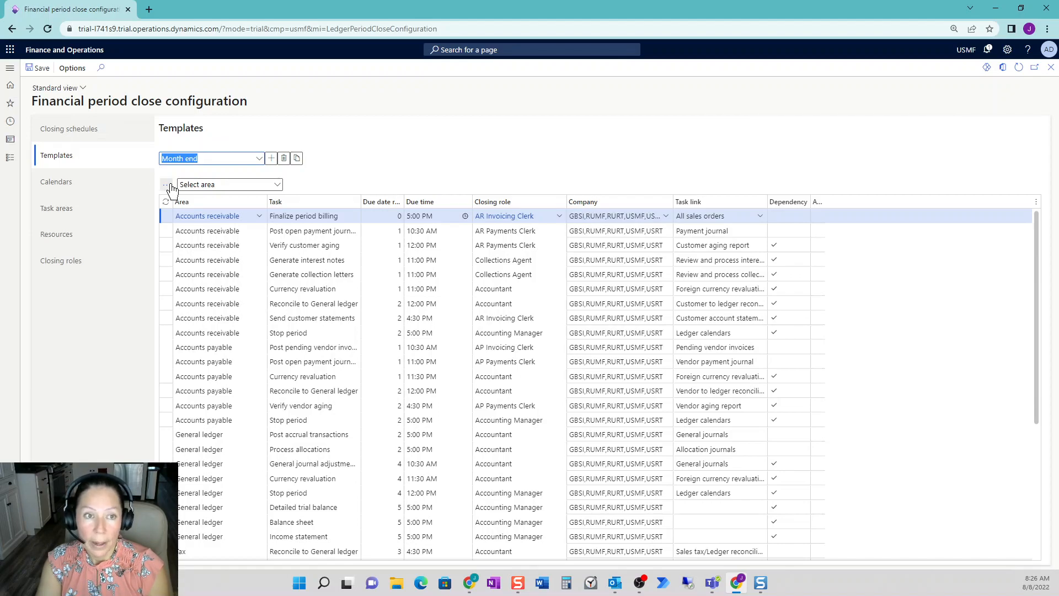
# - Add a new task line to the Month end template and set its area to Fixed assets
pyautogui.click(167, 185)
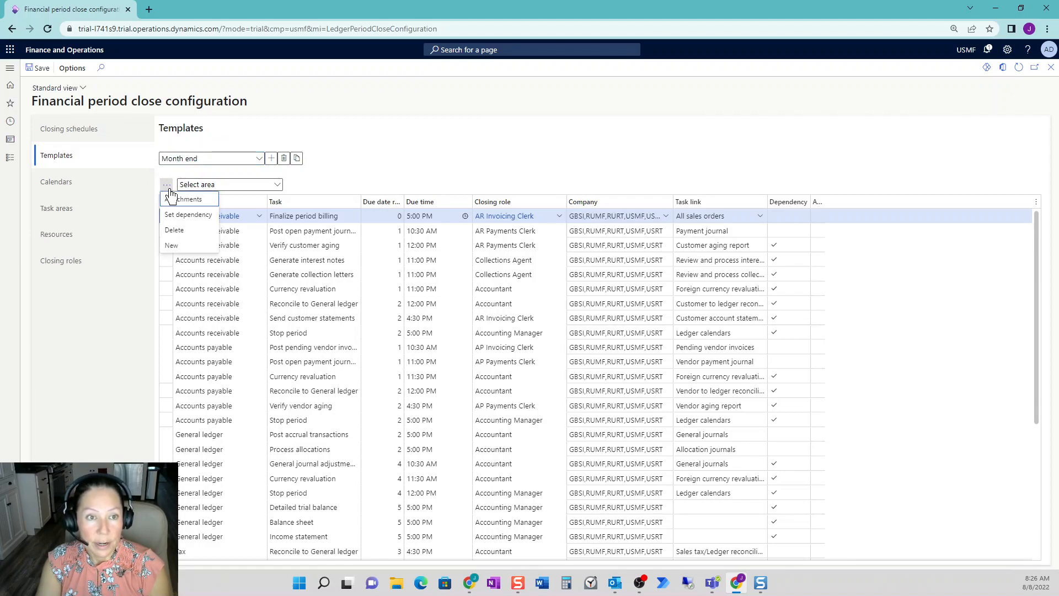
pyautogui.click(190, 250)
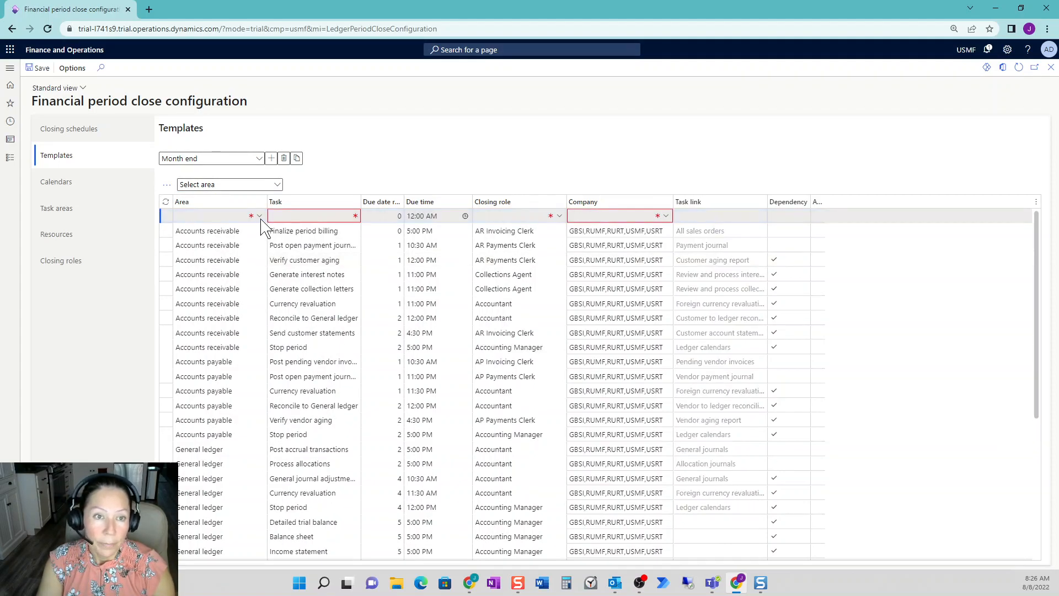
pyautogui.click(260, 216)
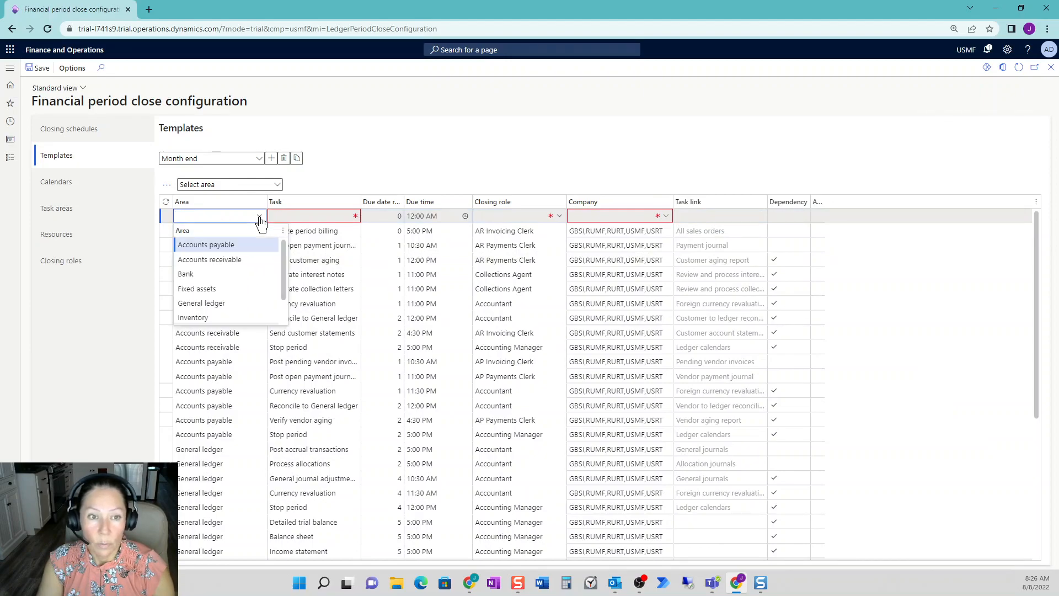
pyautogui.scroll(-1, 260, 259)
pyautogui.scroll(1, 260, 260)
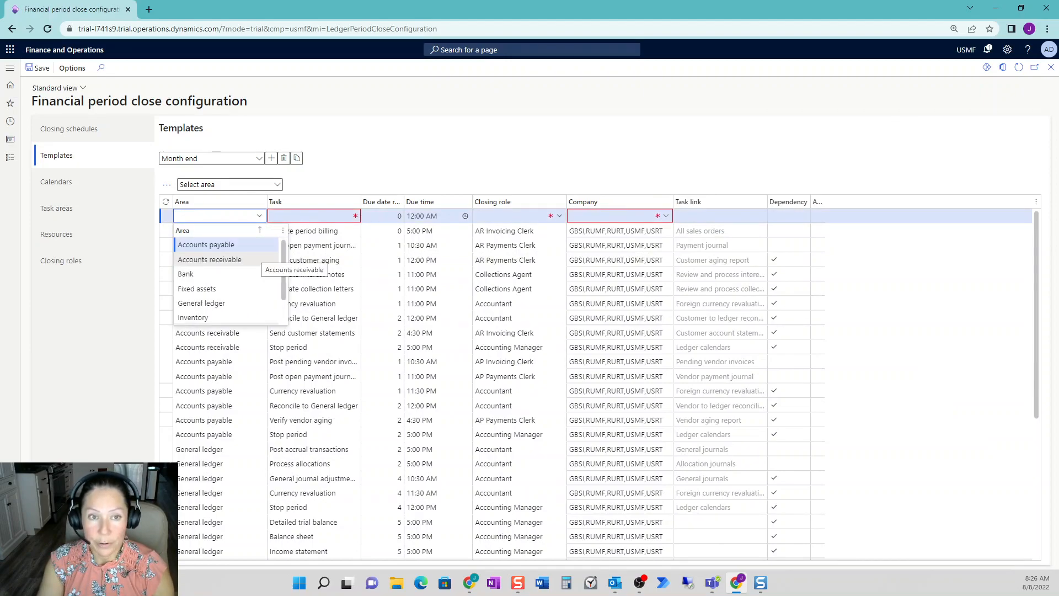
pyautogui.click(309, 216)
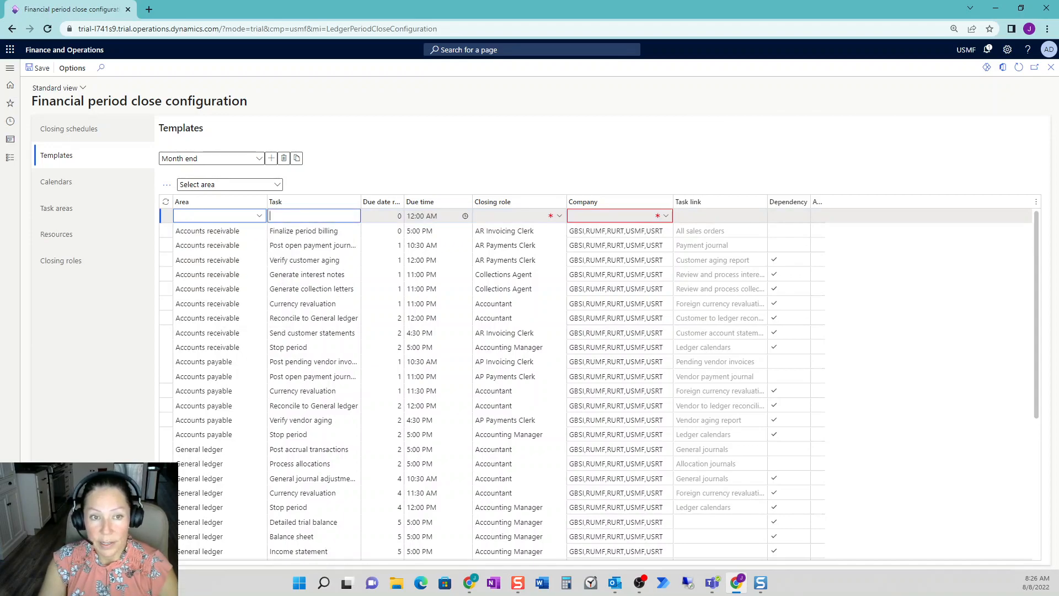
pyautogui.click(260, 216)
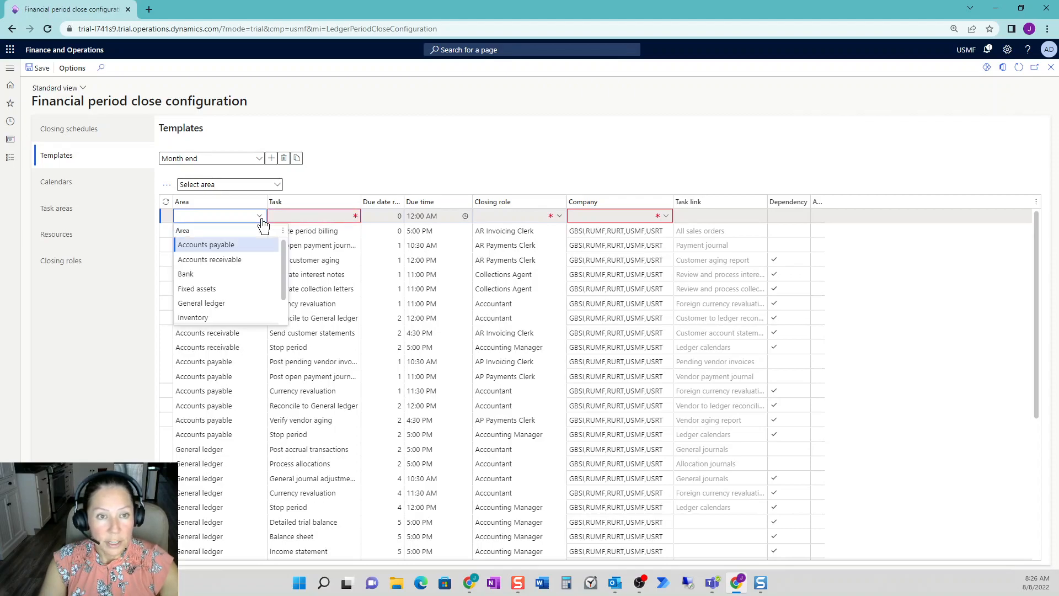
pyautogui.click(206, 289)
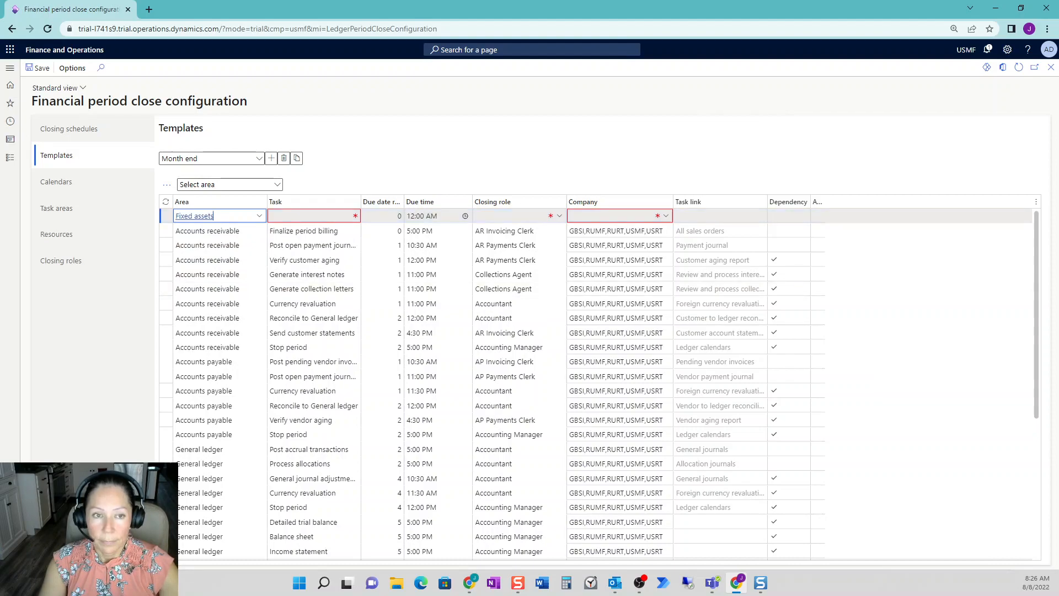
# - Name the new Fixed assets task "Post Depreciation Entry"
pyautogui.press('Tab')
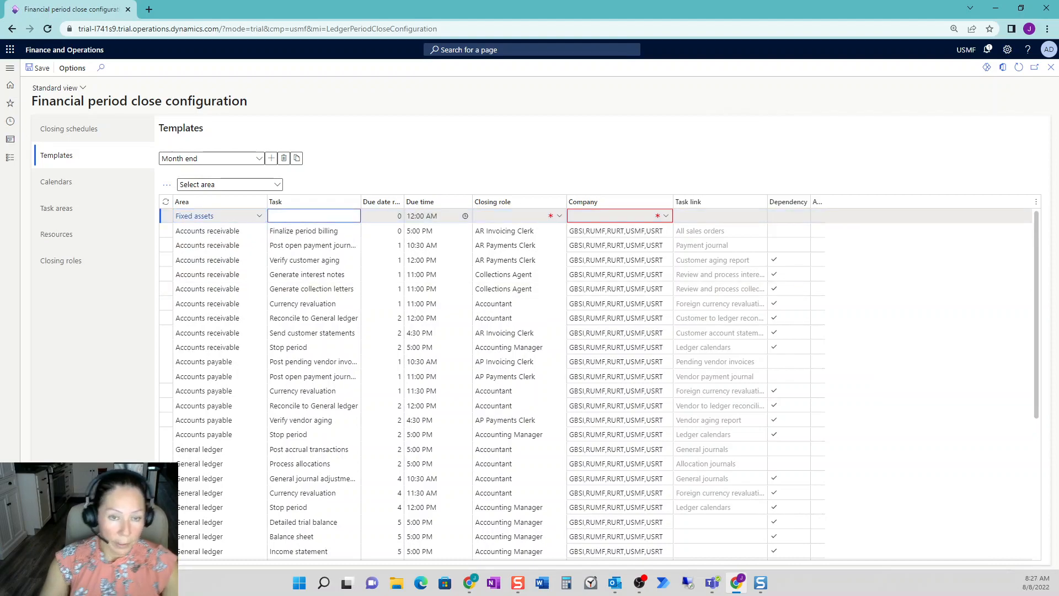
pyautogui.write('Post Depreciation')
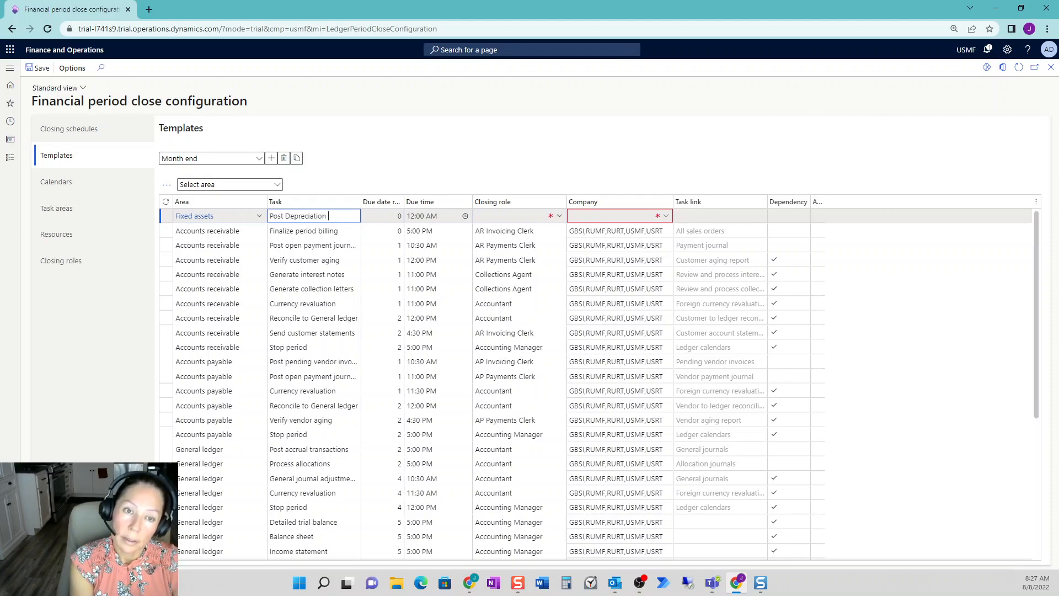
pyautogui.write(' Entry')
pyautogui.press('Tab')
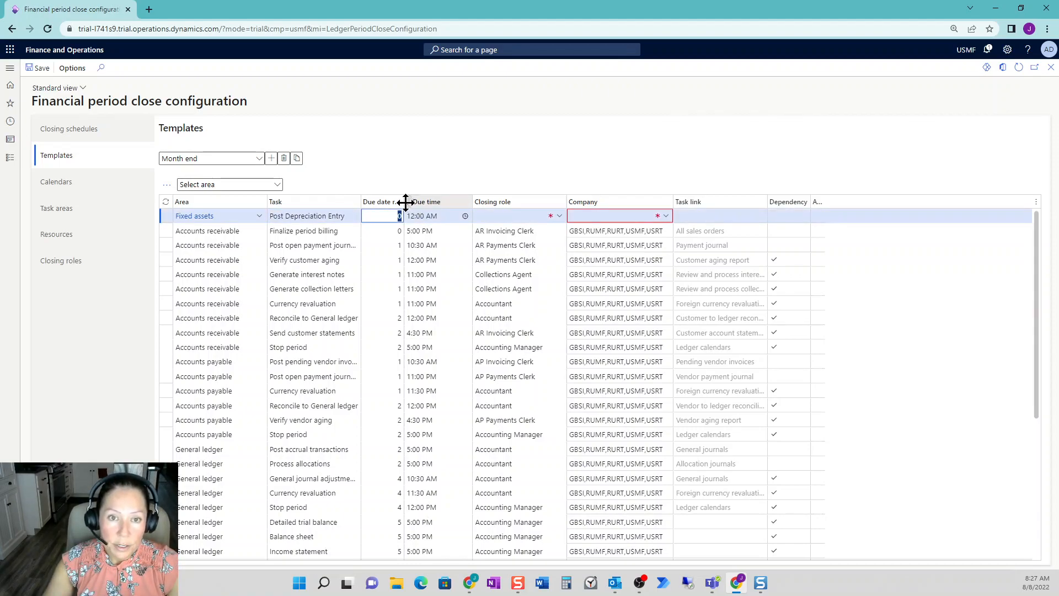
# - Widen the relative due date column and set the depreciation task due 2 days after period end at 8:00 AM
pyautogui.moveTo(406, 202); pyautogui.dragTo(502, 202)
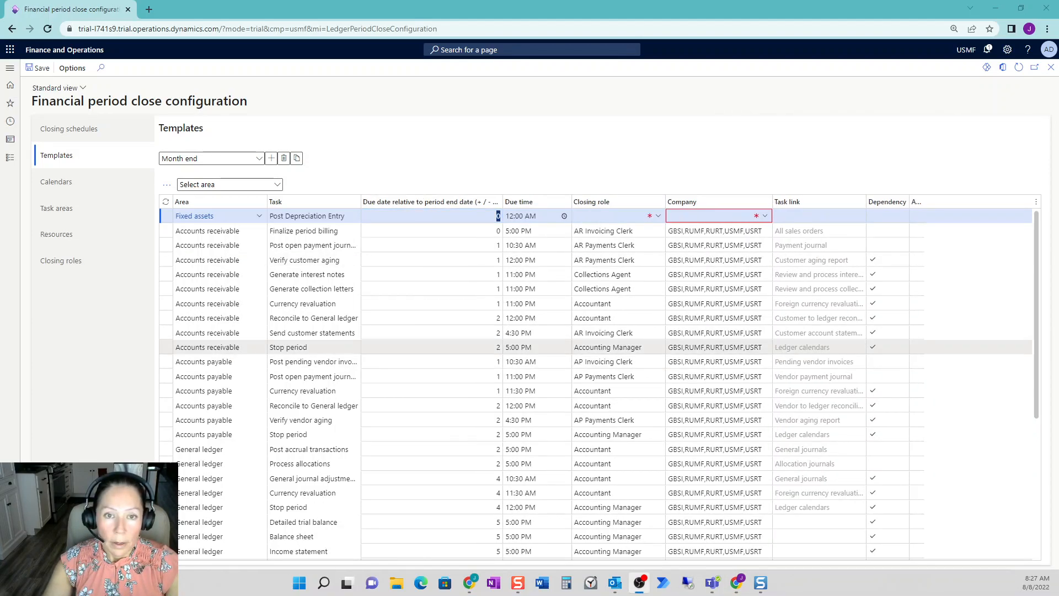
pyautogui.click(431, 215)
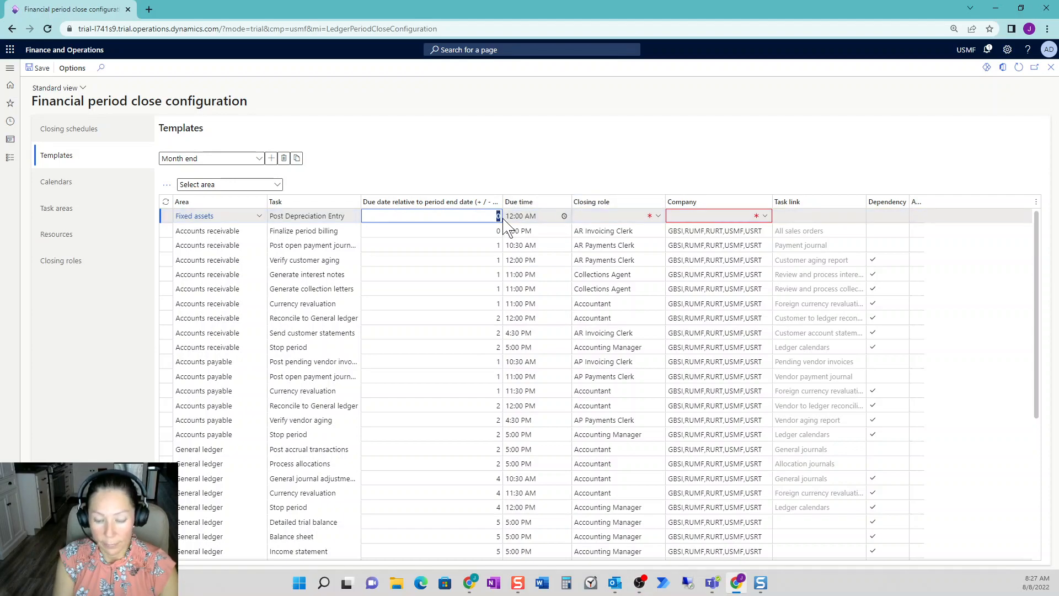
pyautogui.write('2')
pyautogui.press('Tab')
pyautogui.write('8:00 A')
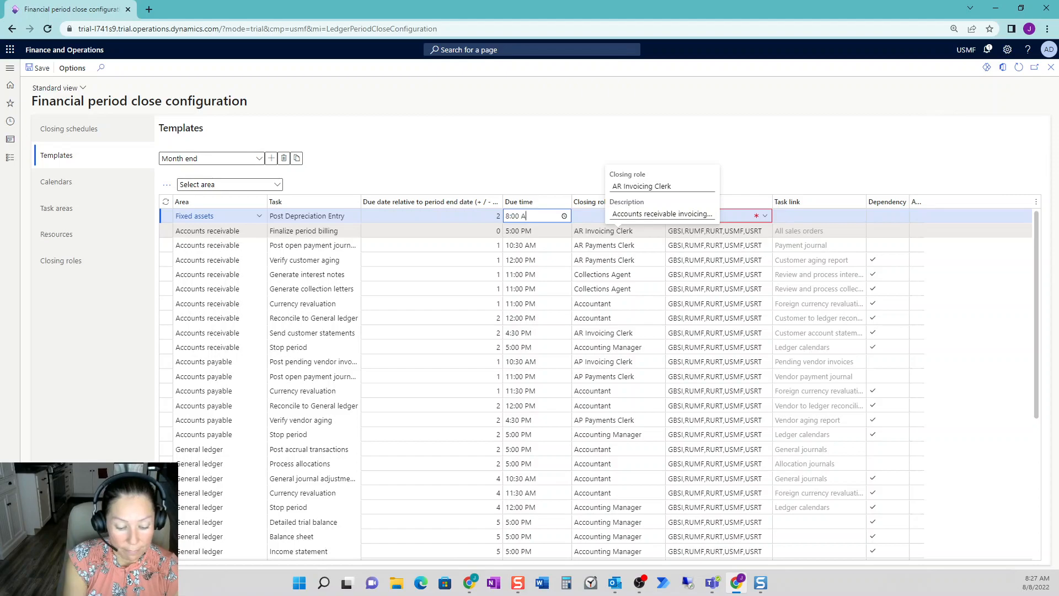
pyautogui.press('Tab')
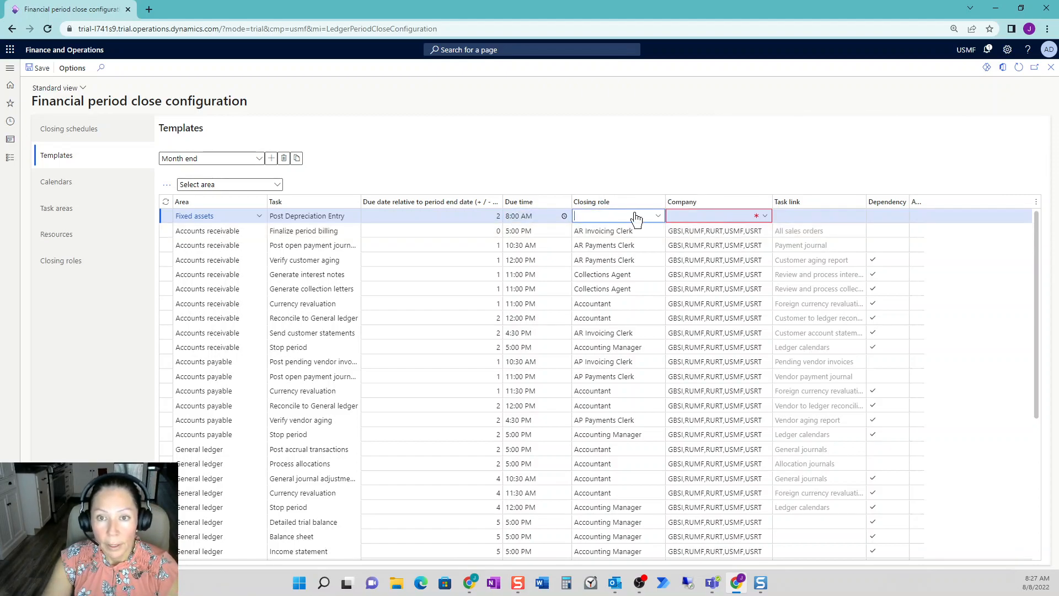
# - Assign the Accountant closing role to the Post Depreciation Entry task
pyautogui.click(659, 221)
pyautogui.scroll(-2, 690, 265)
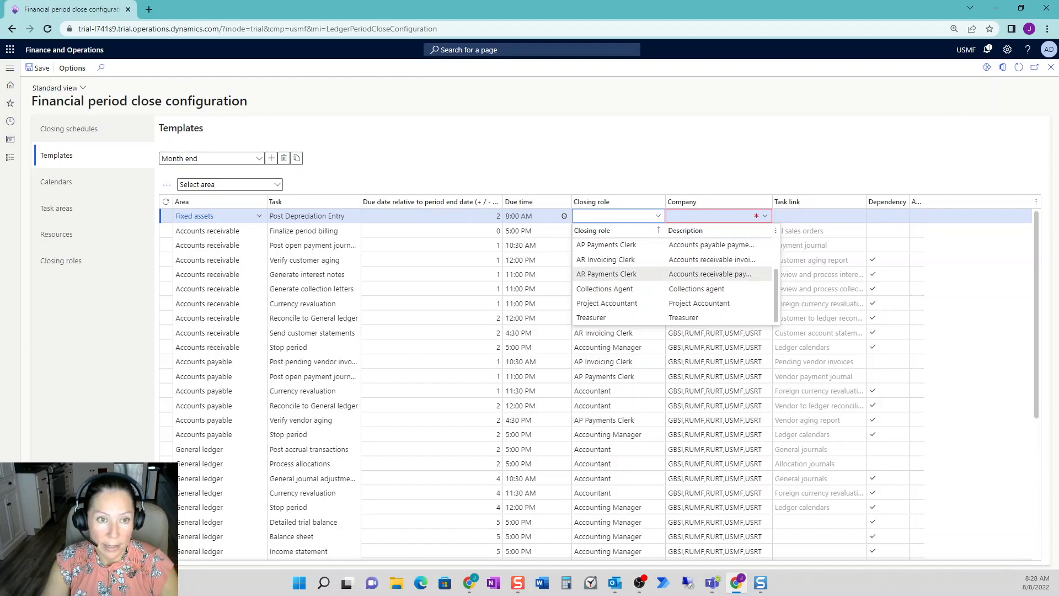
pyautogui.scroll(2, 673, 276)
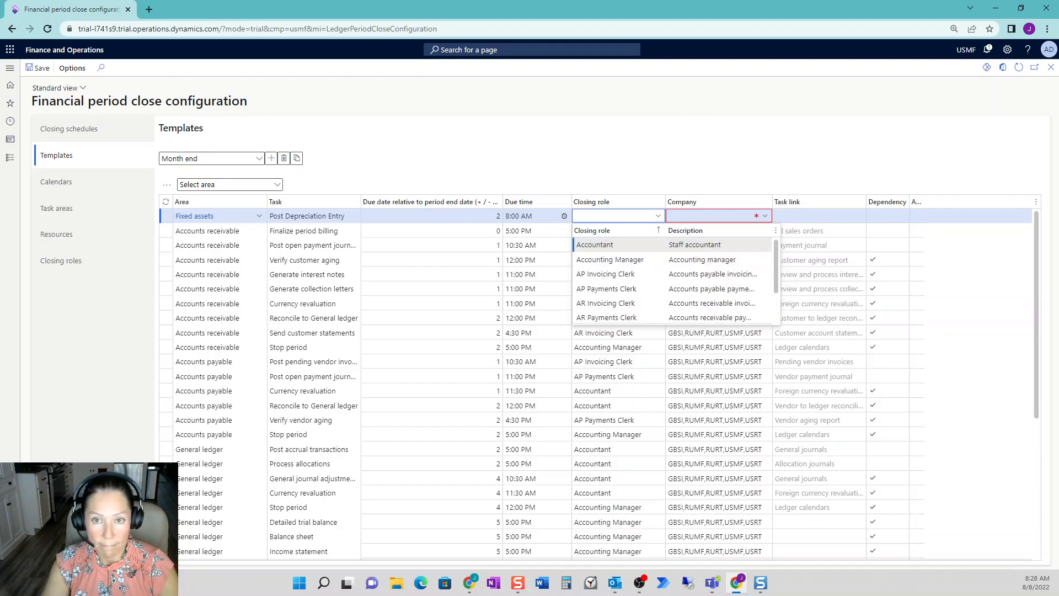
pyautogui.click(638, 244)
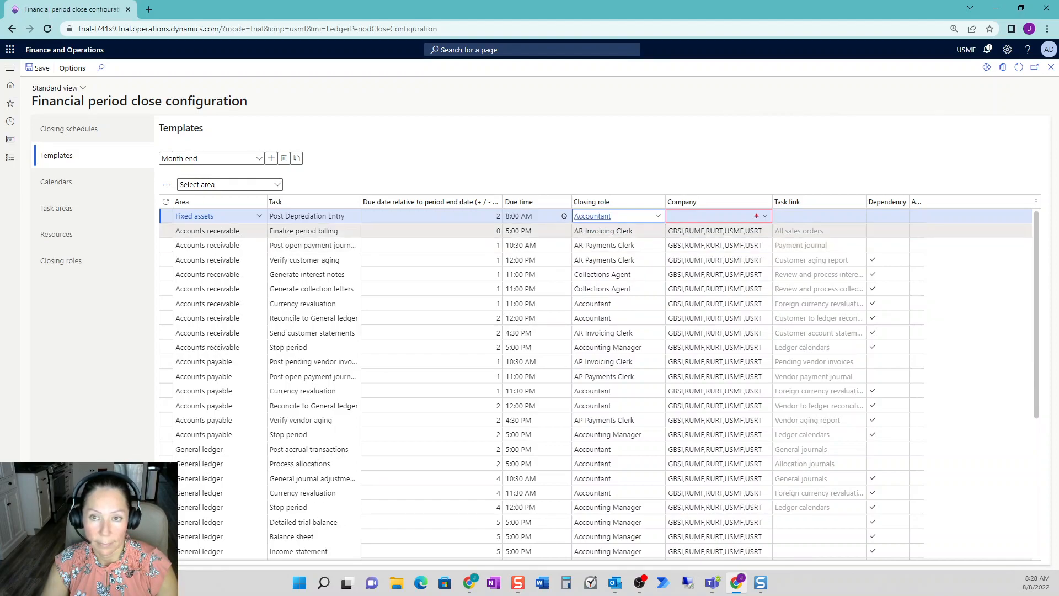
# - Set the company of the Post Depreciation Entry task to USMF only
pyautogui.click(756, 217)
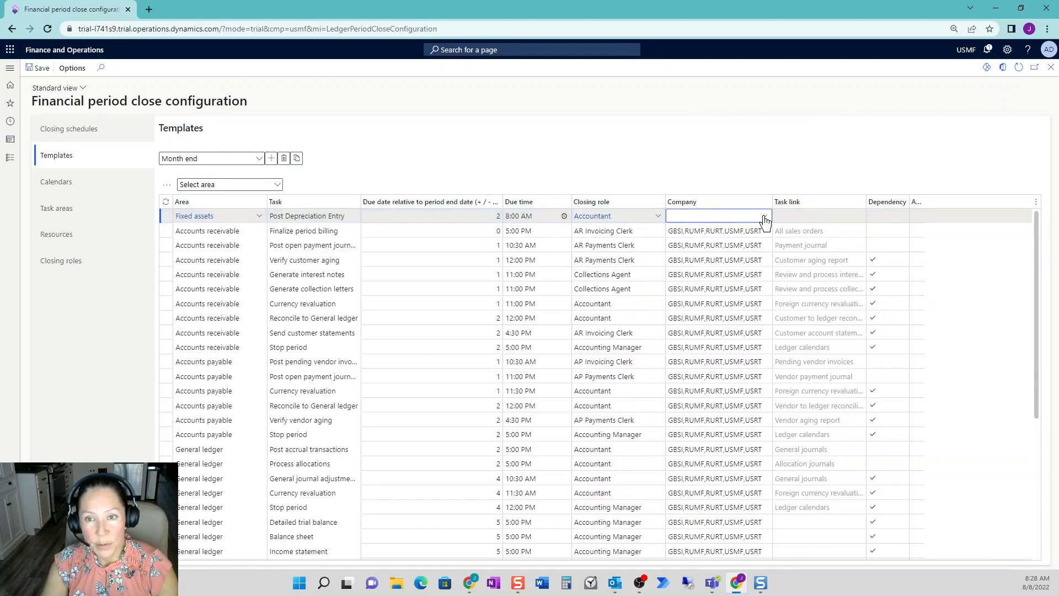
pyautogui.click(765, 217)
pyautogui.scroll(-3, 751, 283)
pyautogui.scroll(-5, 751, 283)
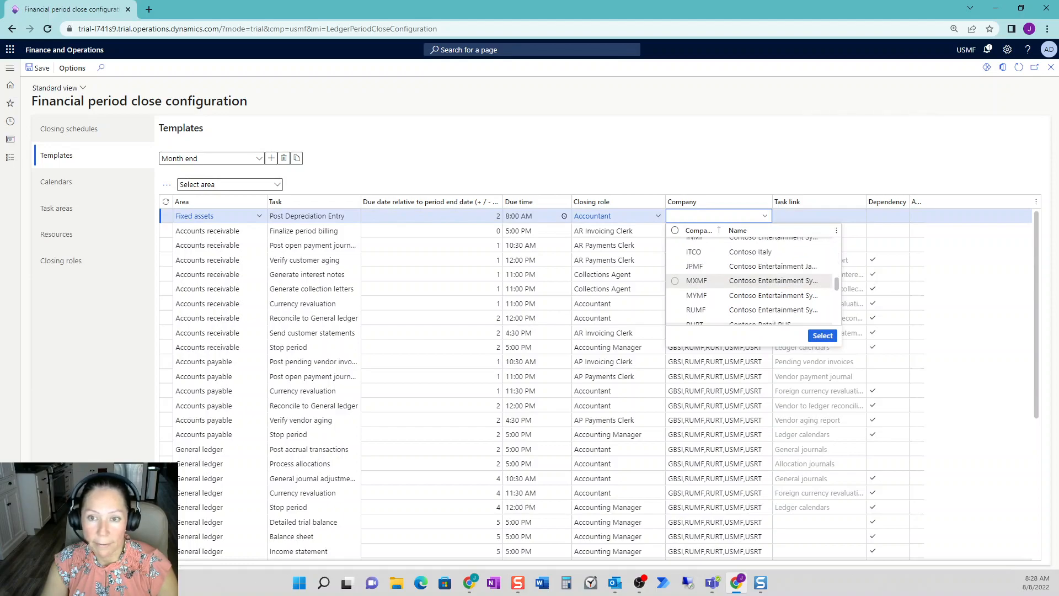
pyautogui.click(675, 274)
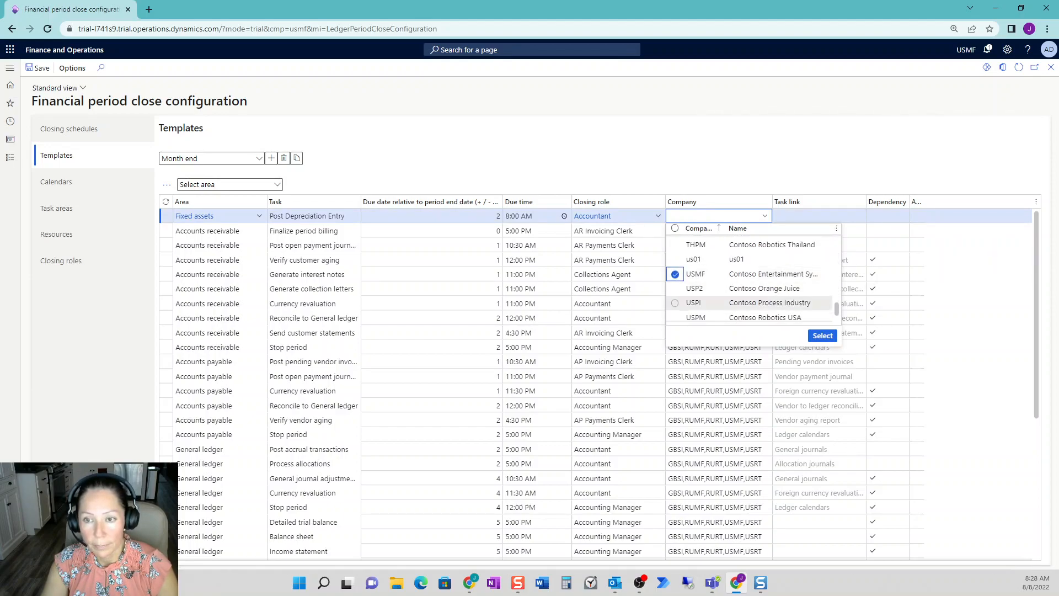
pyautogui.click(823, 336)
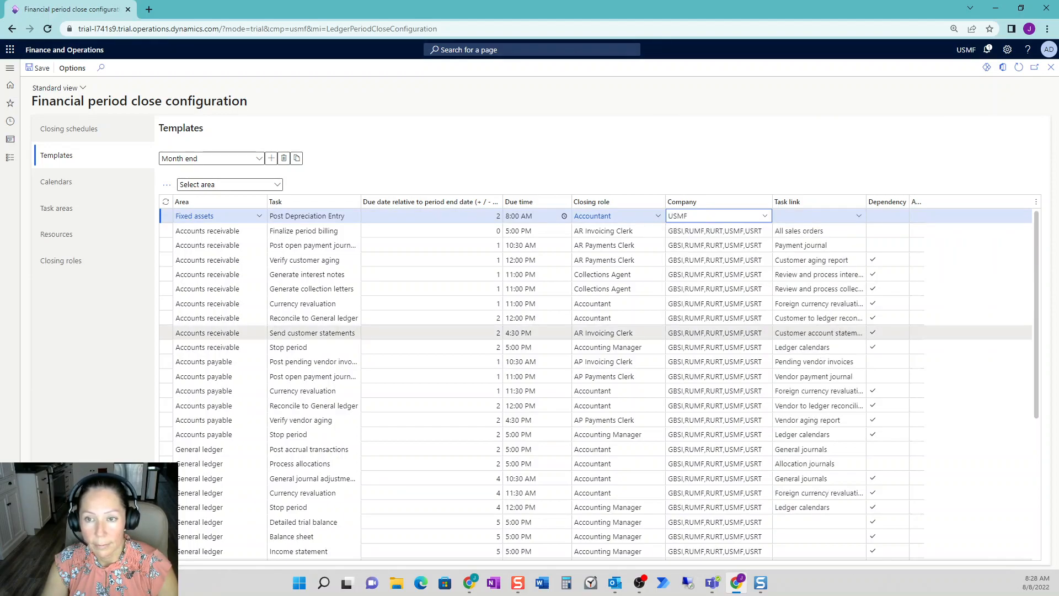
# - Link the Post Depreciation Entry task to the Create depreciation proposal menu item under Fixed assets journal entries
pyautogui.click(859, 219)
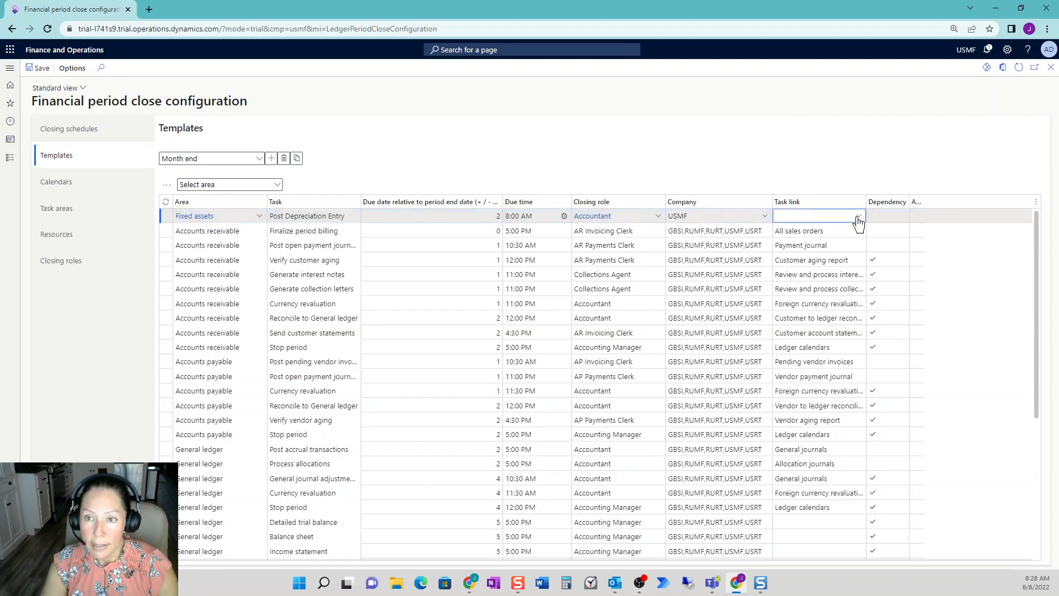
pyautogui.click(860, 219)
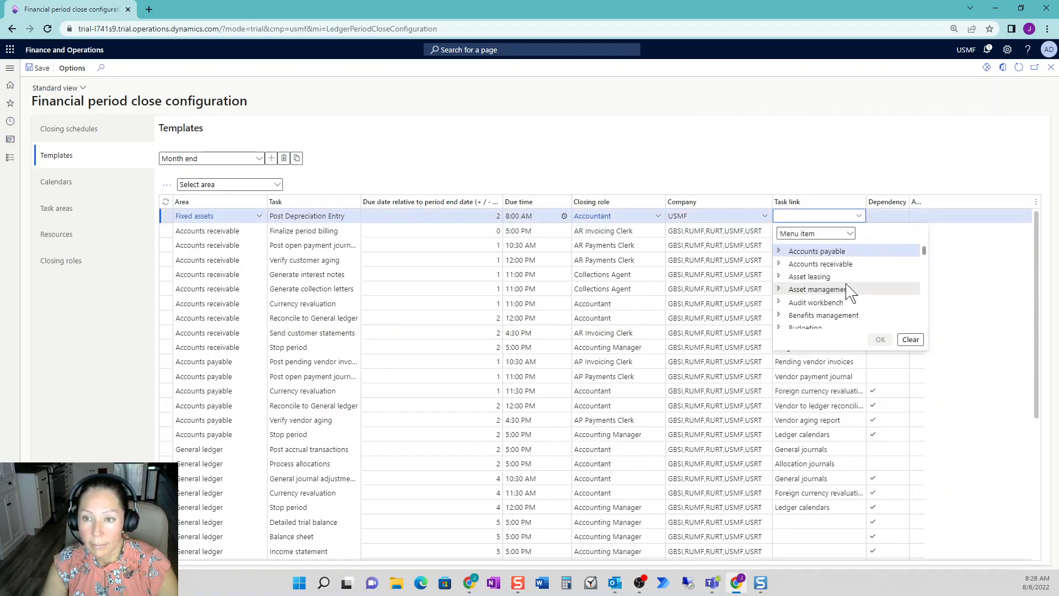
pyautogui.scroll(-3, 800, 298)
pyautogui.scroll(-2, 788, 270)
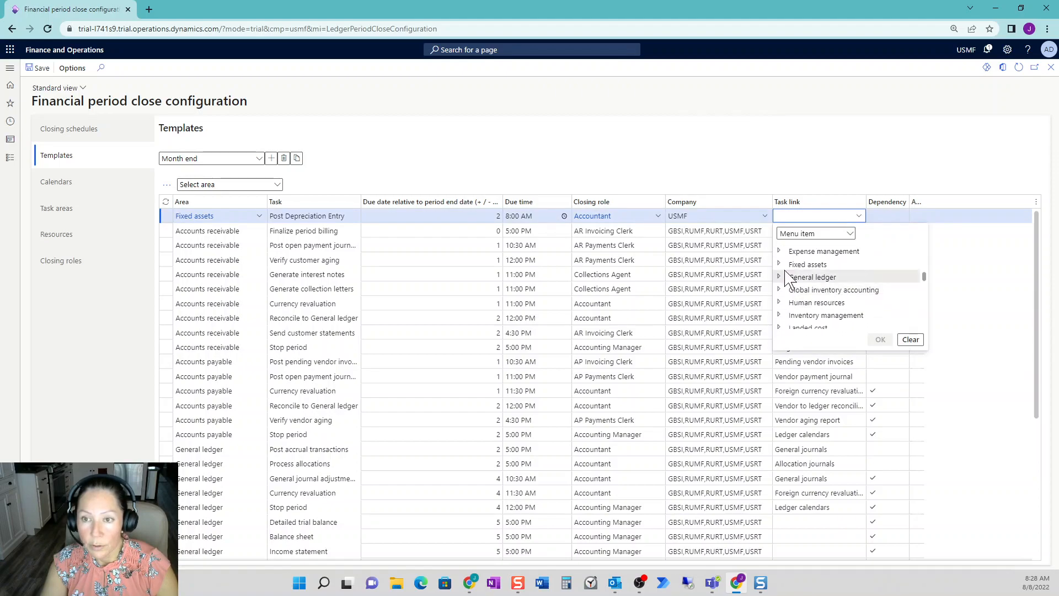
pyautogui.click(780, 265)
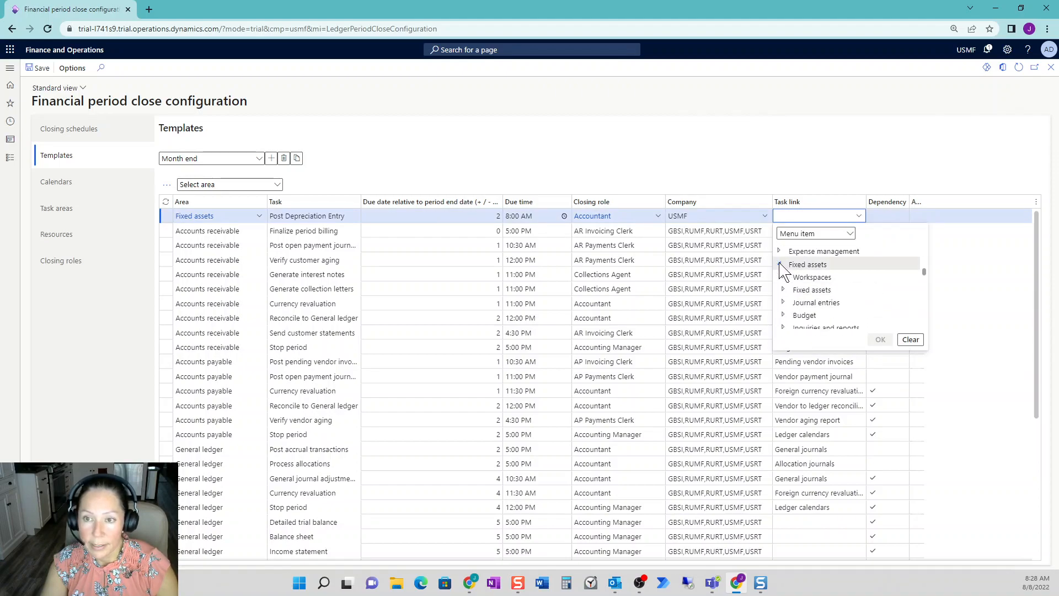
pyautogui.click(783, 303)
pyautogui.scroll(-2, 848, 312)
pyautogui.click(845, 288)
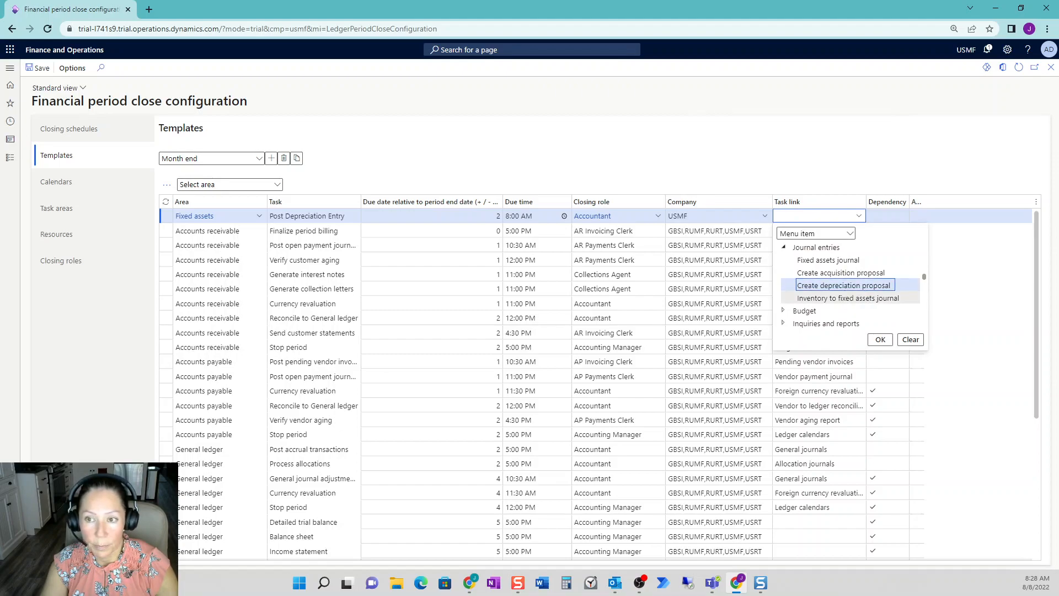
pyautogui.click(881, 339)
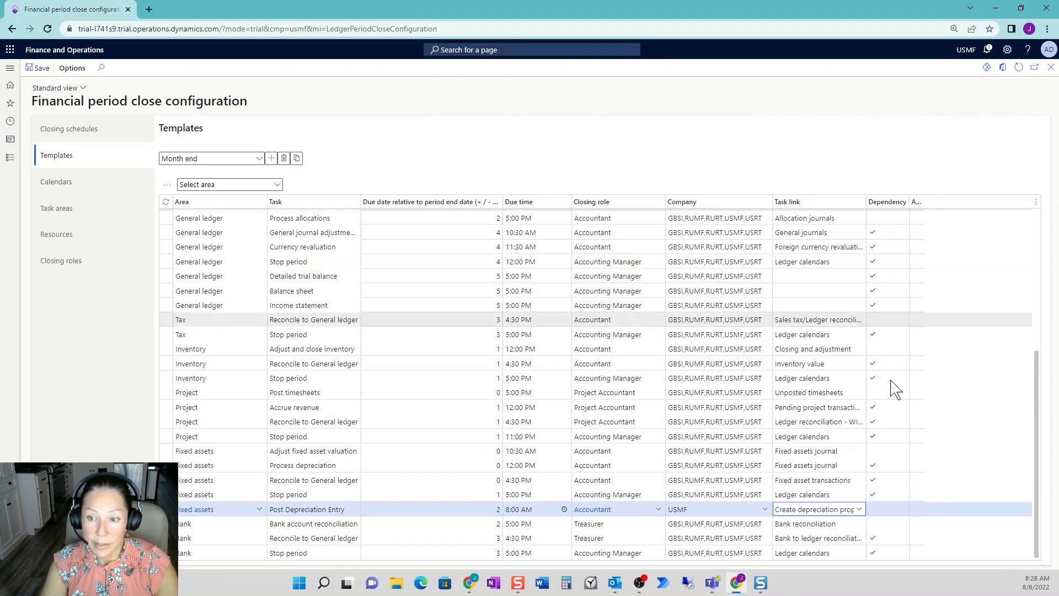
# - Make the Post Depreciation Entry task depend on the Accounts payable task Post pending vendor invoices
pyautogui.click(887, 509)
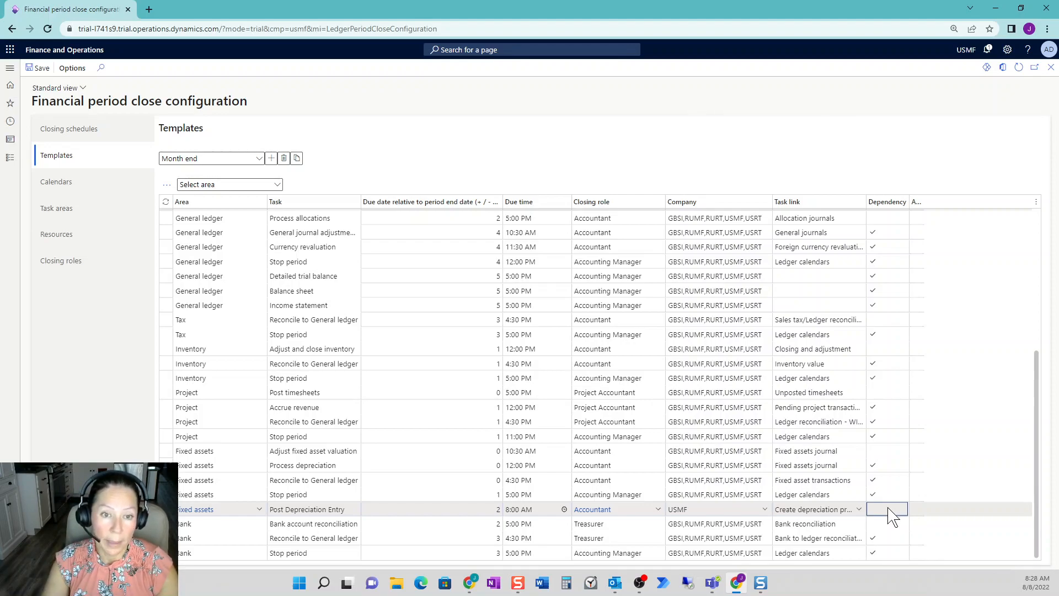
pyautogui.click(168, 186)
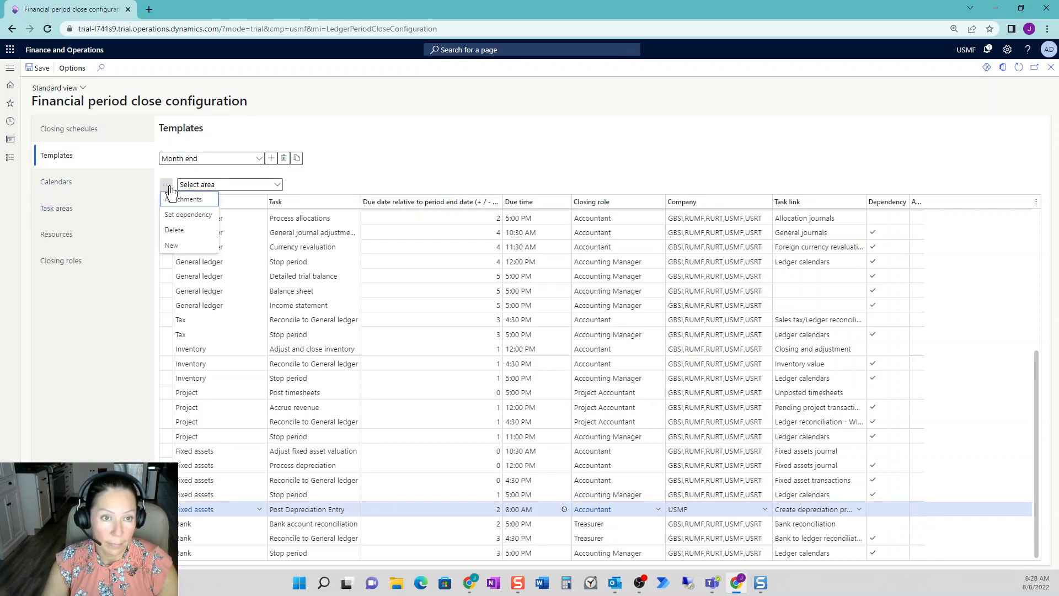
pyautogui.click(188, 214)
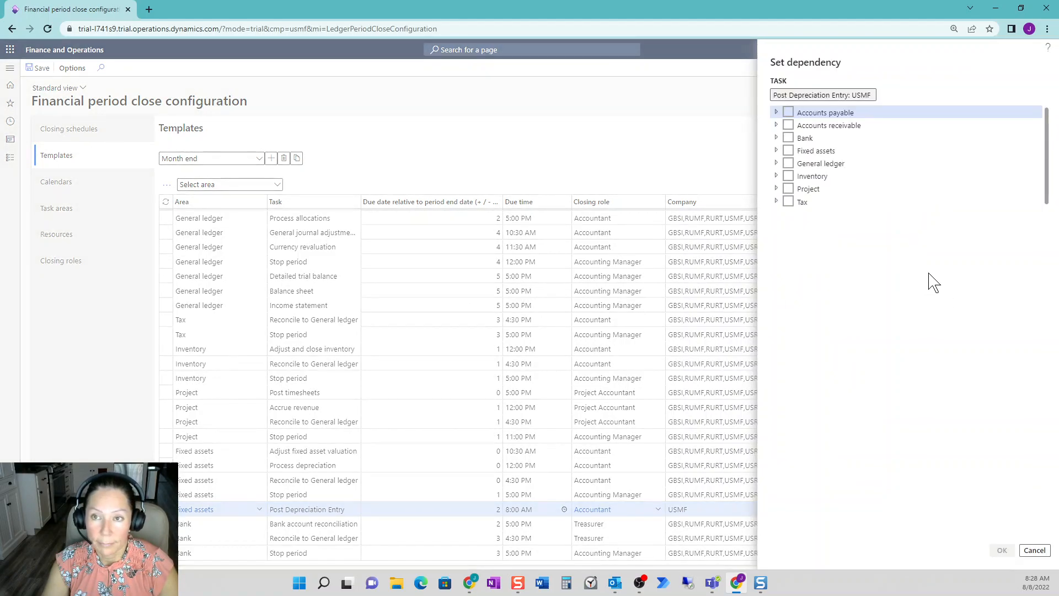
pyautogui.click(777, 112)
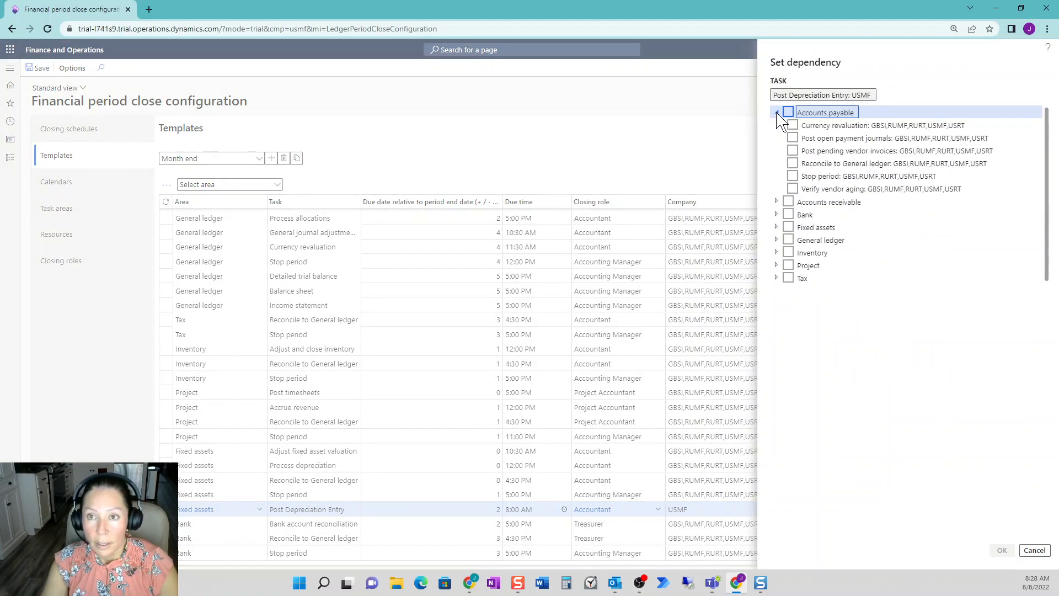
pyautogui.click(793, 138)
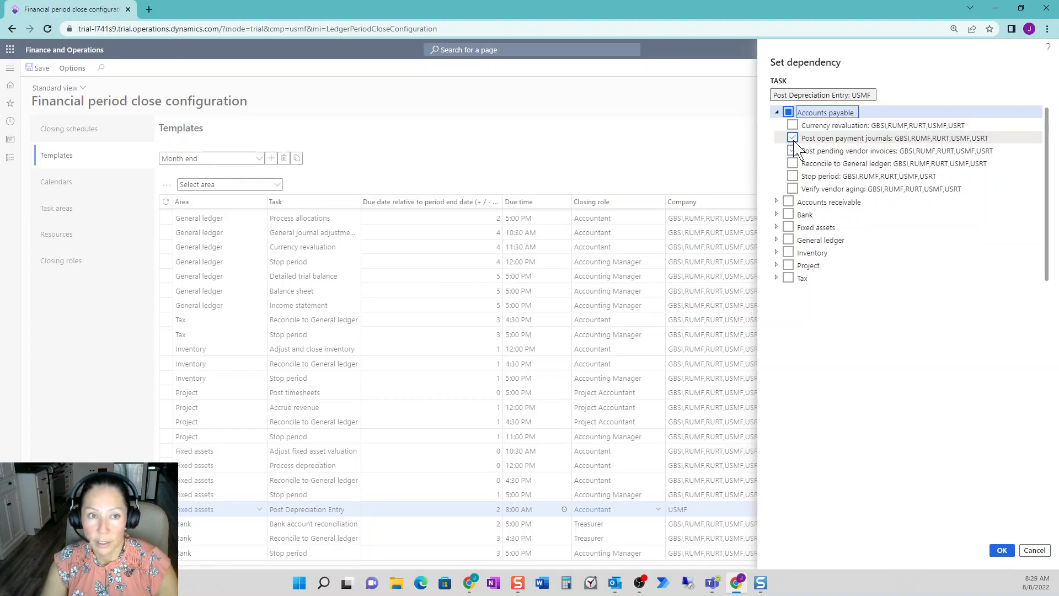
pyautogui.click(793, 151)
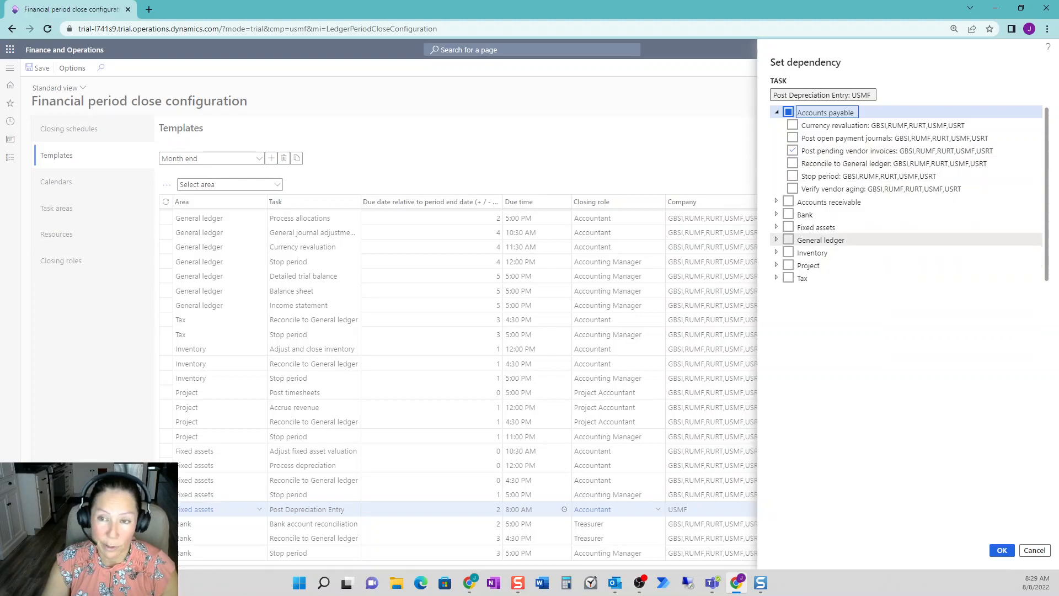
pyautogui.click(1002, 550)
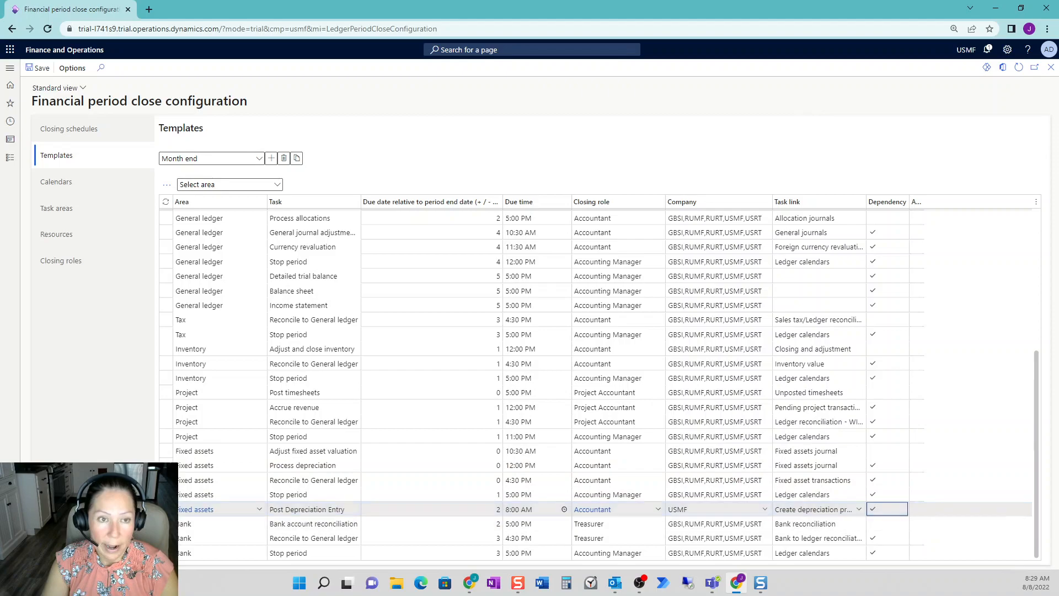
pyautogui.scroll(5, 599, 436)
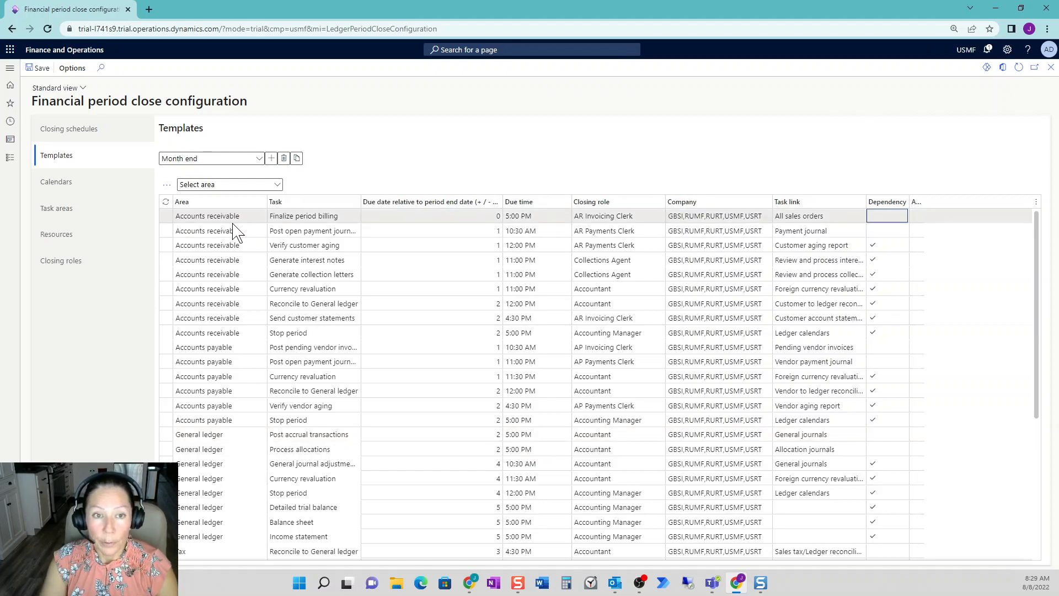
# - Start a new closing schedule named Aug2022 with the description Month End Close August
pyautogui.click(111, 138)
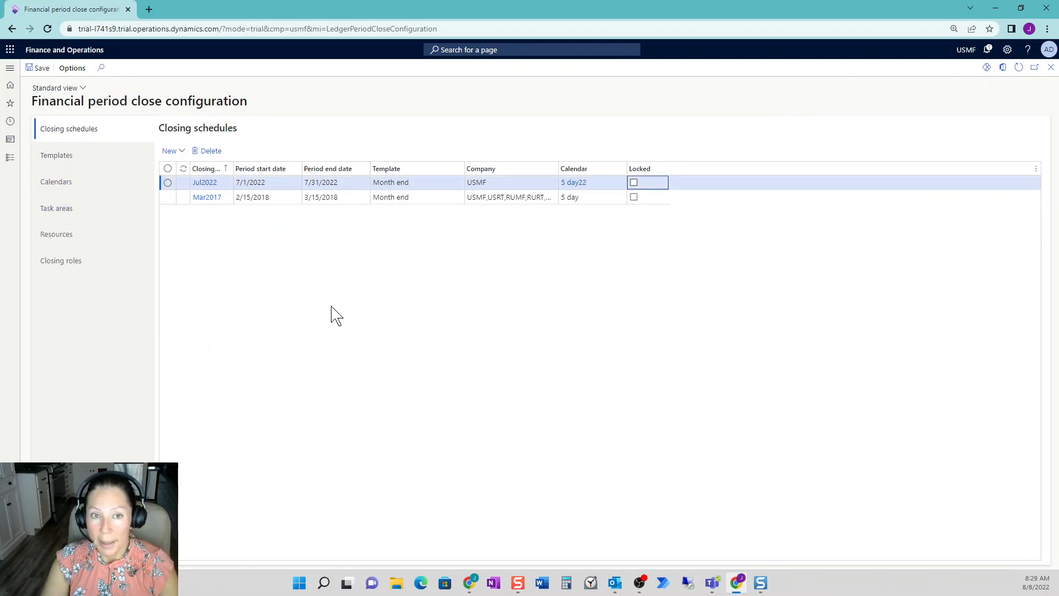
pyautogui.click(186, 153)
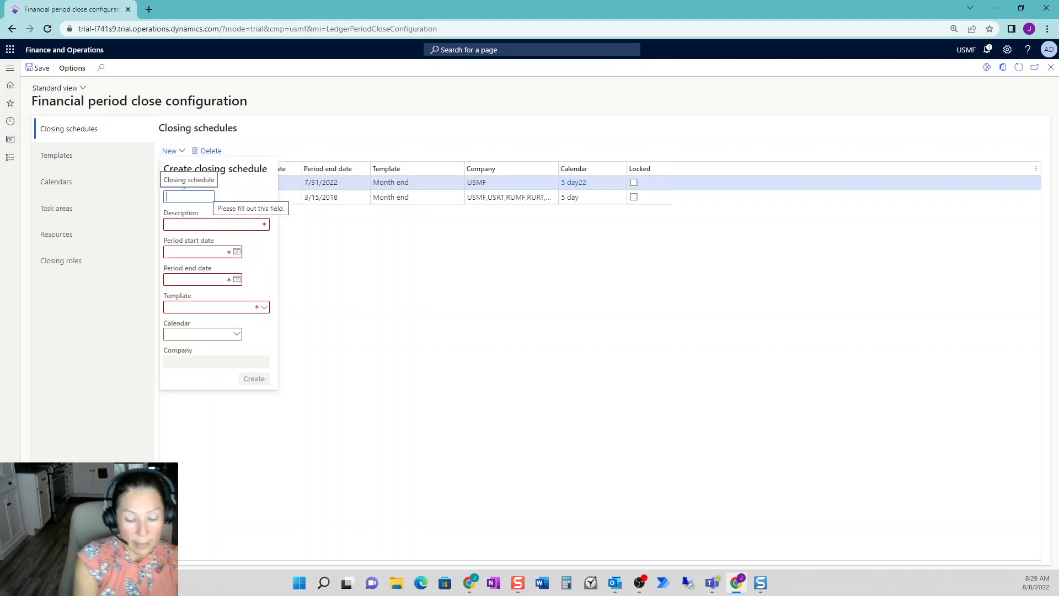
pyautogui.write('Aug2022')
pyautogui.press('Tab')
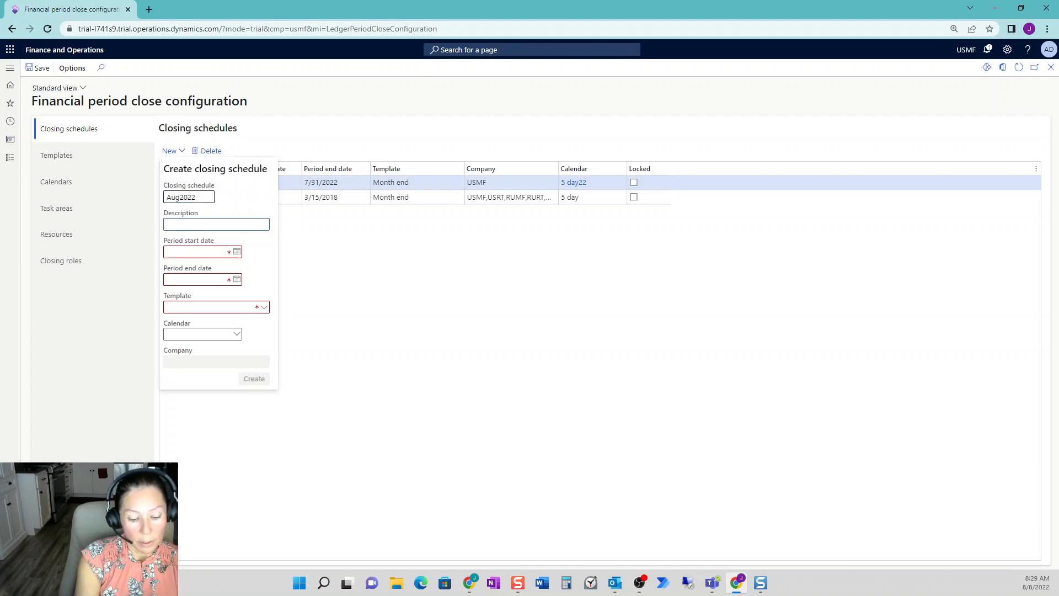
pyautogui.write('Month End Close Augut')
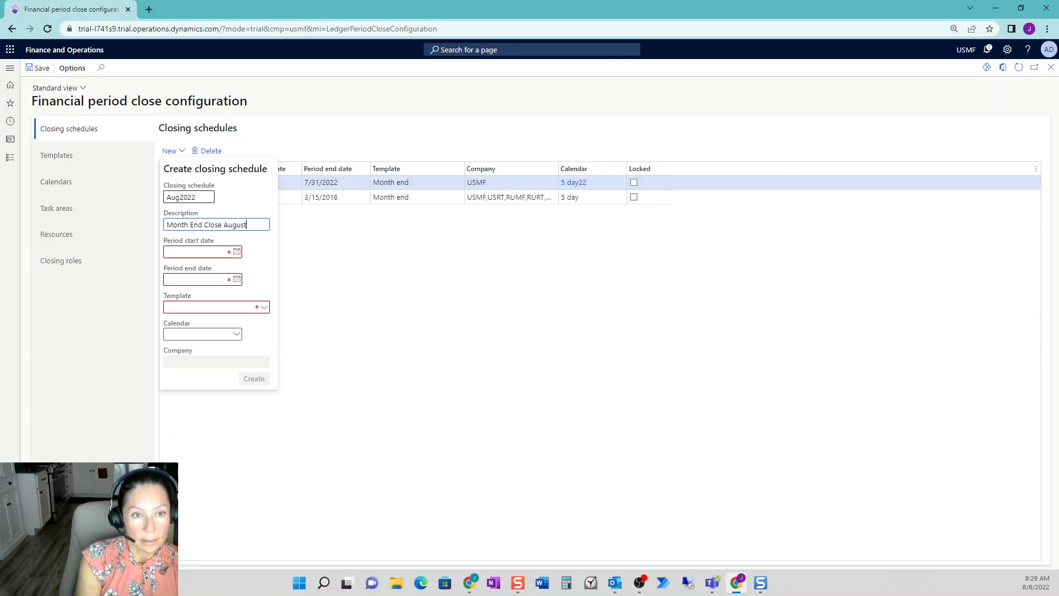
# - Set the new closing schedule's period from 8/1/2022 to 8/31/2022
pyautogui.click(237, 252)
pyautogui.click(194, 305)
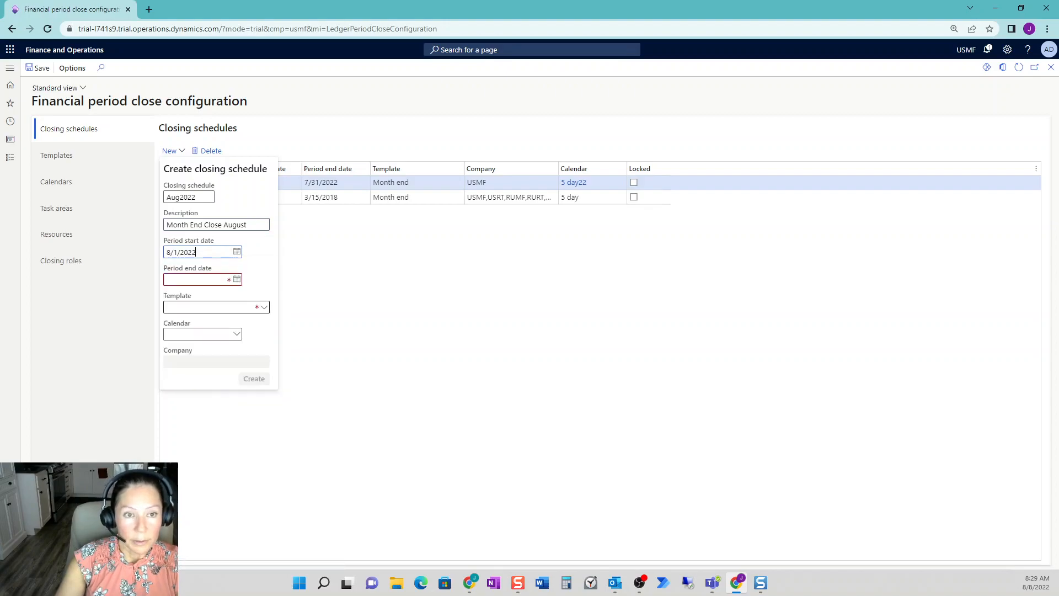
pyautogui.click(237, 279)
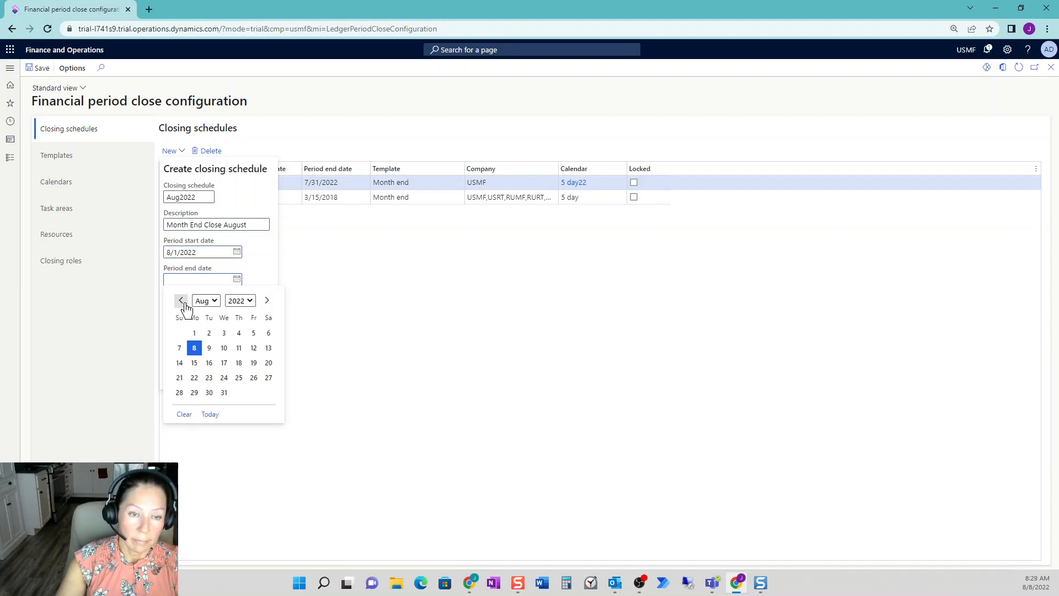
pyautogui.click(224, 392)
# - Create the schedule with the Month end template, the 5 day22 calendar and company USMF
pyautogui.click(264, 307)
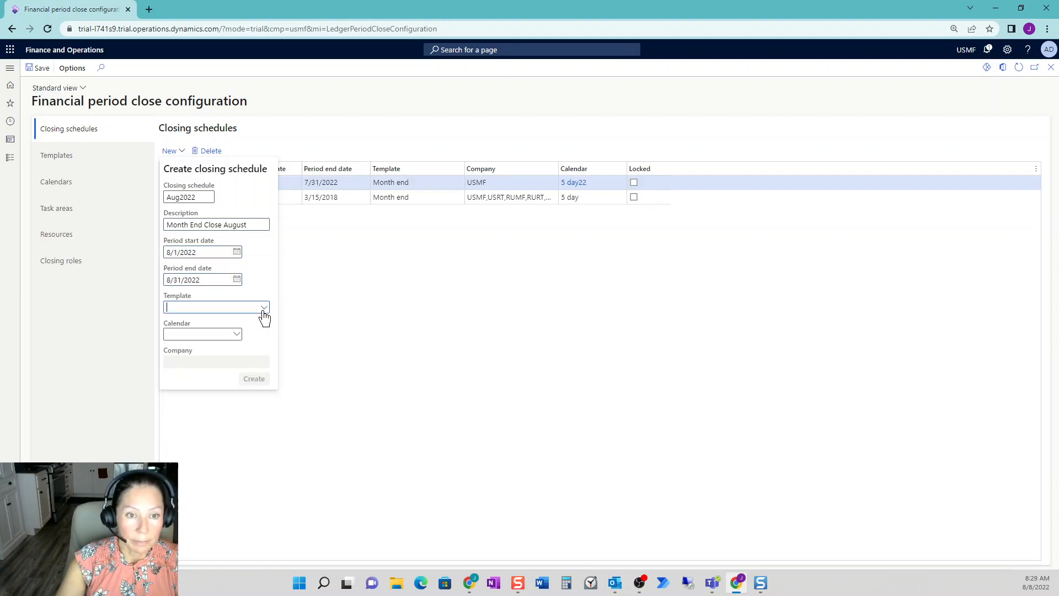
pyautogui.click(243, 334)
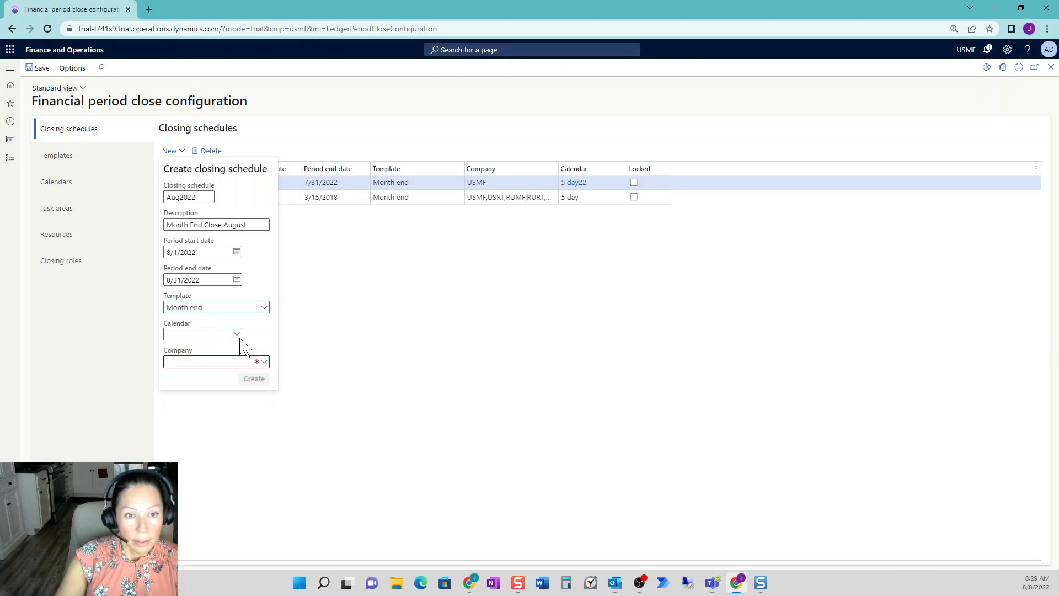
pyautogui.click(237, 338)
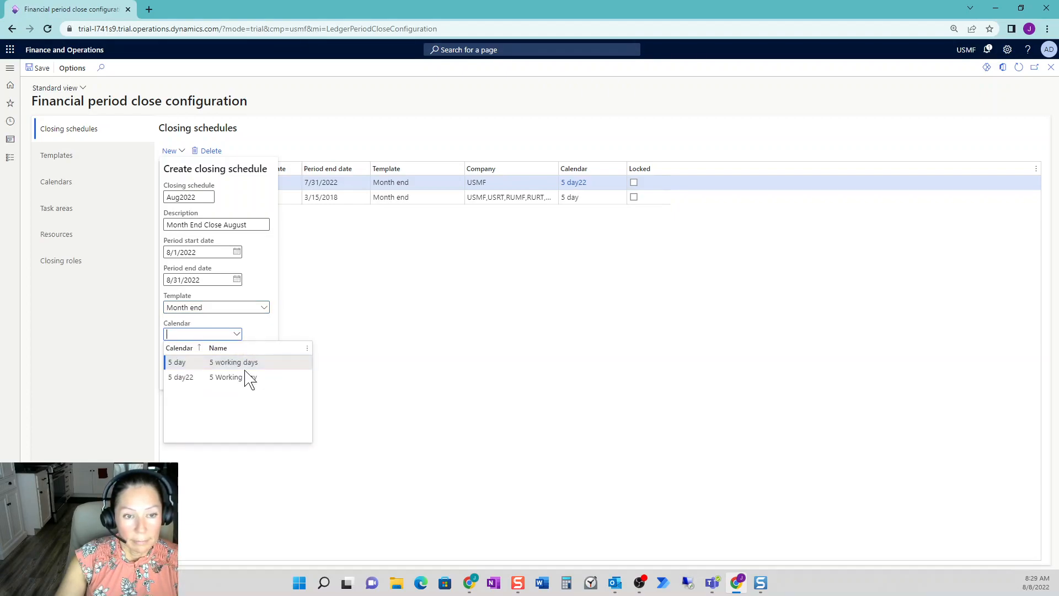
pyautogui.click(243, 375)
pyautogui.click(259, 362)
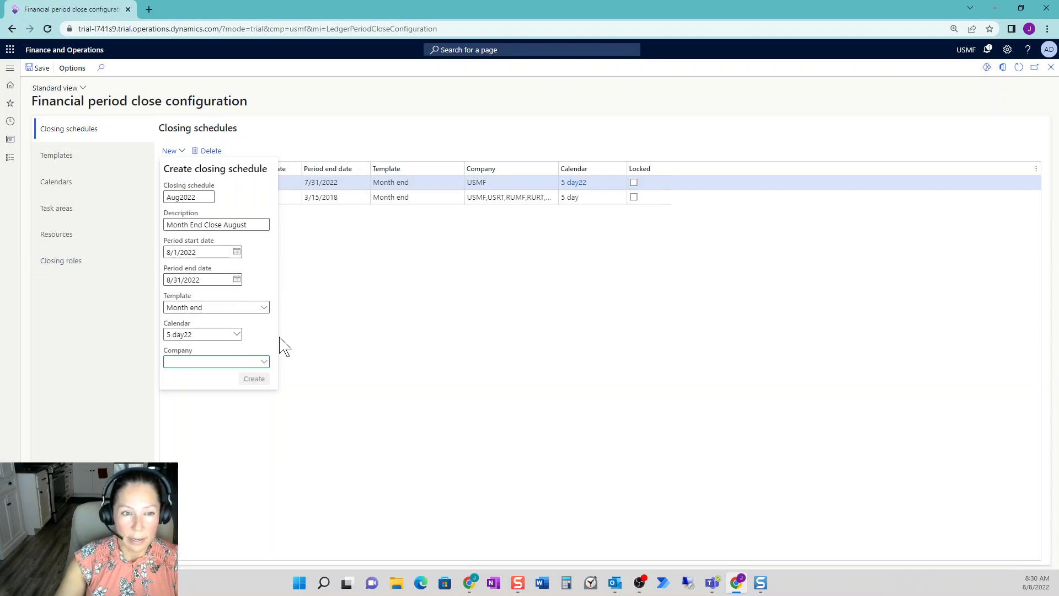
pyautogui.click(264, 362)
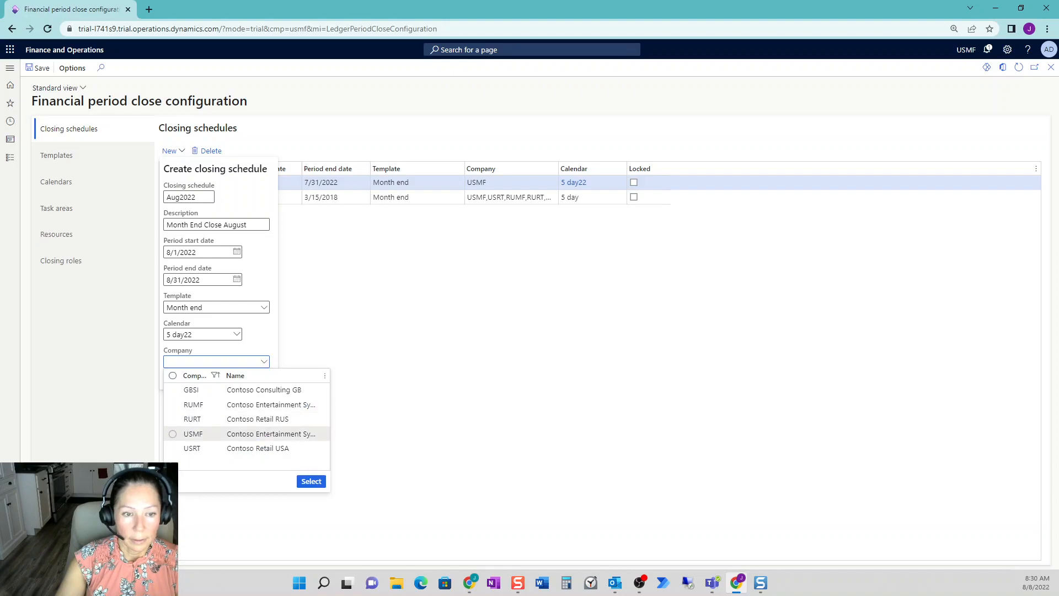
pyautogui.click(311, 484)
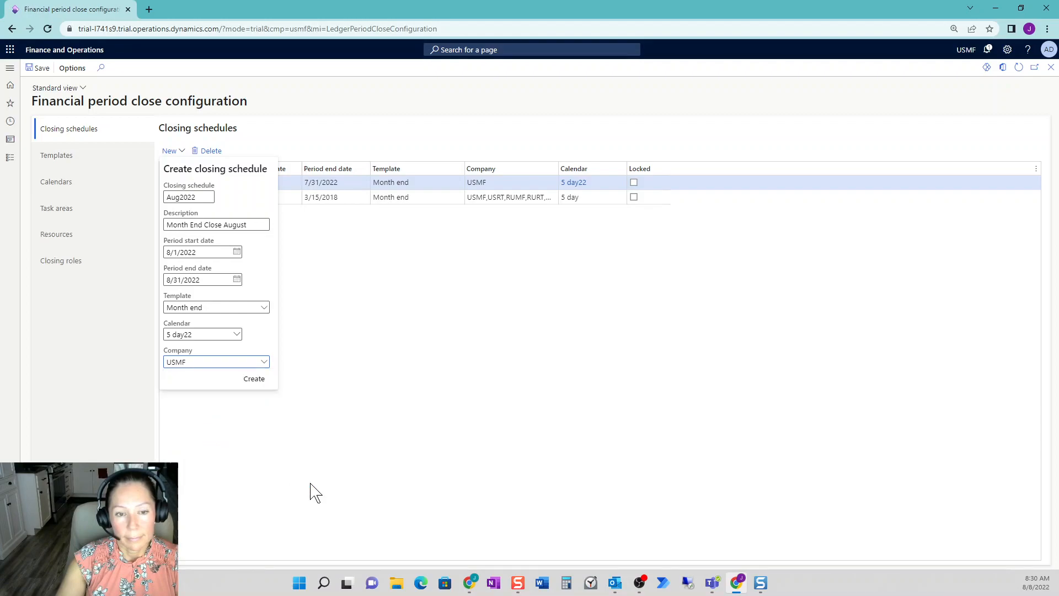
pyautogui.click(255, 380)
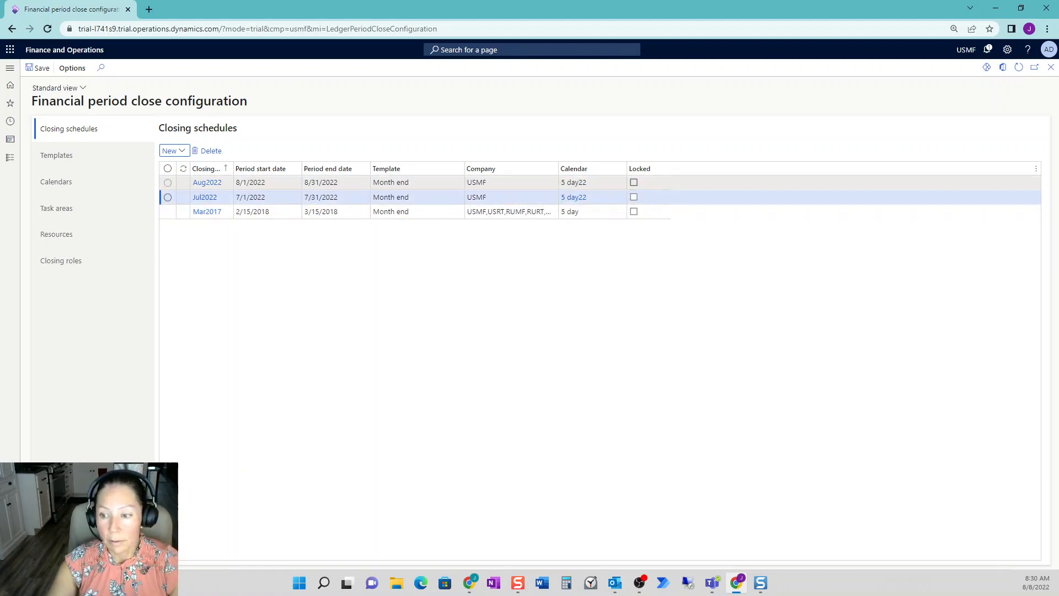
# - Lock the Mar2017 closing schedule and save the configuration
pyautogui.moveTo(576, 182)
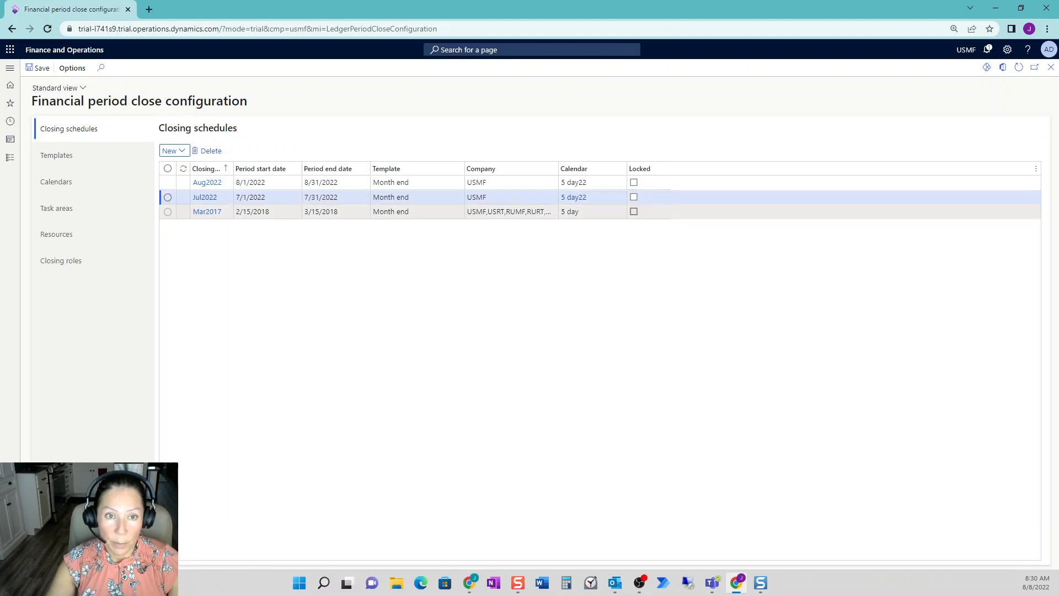
pyautogui.click(353, 213)
pyautogui.click(634, 213)
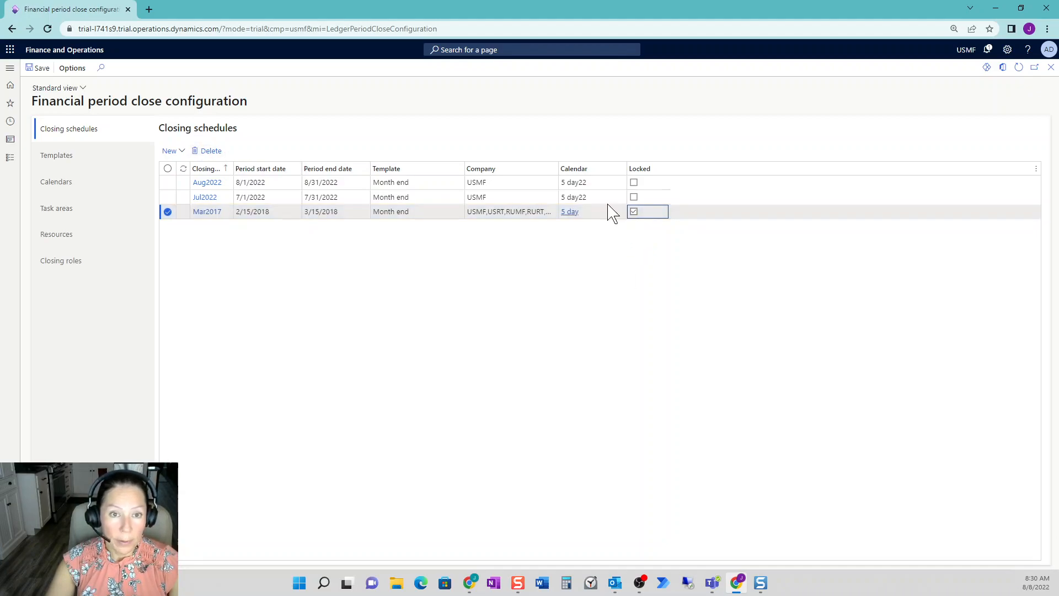
pyautogui.click(35, 68)
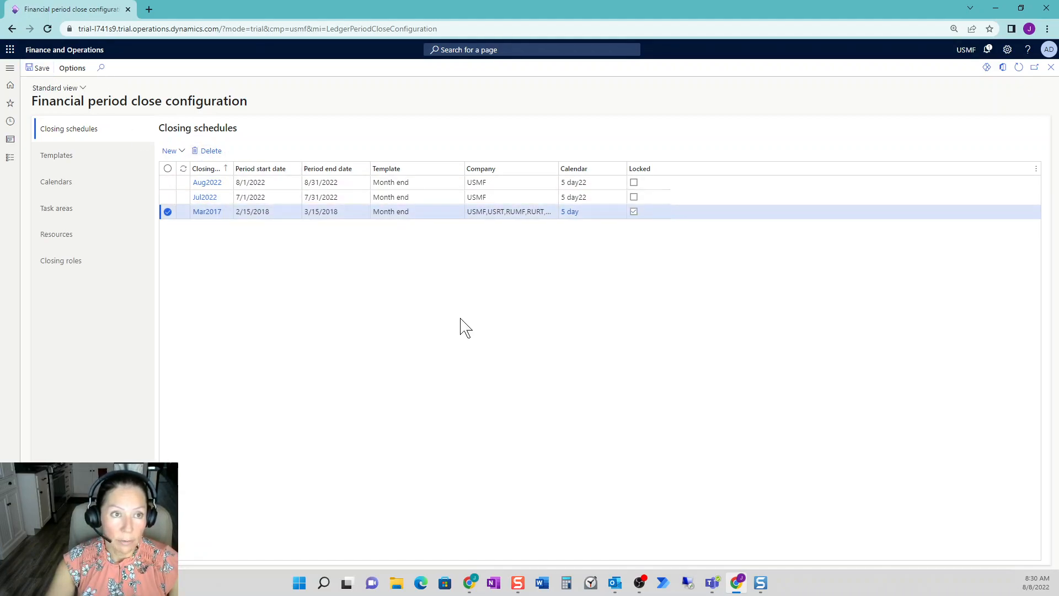
# - Return to the Financial period close workspace and view the task summary for the Aug2022 closing schedule
pyautogui.click(1052, 73)
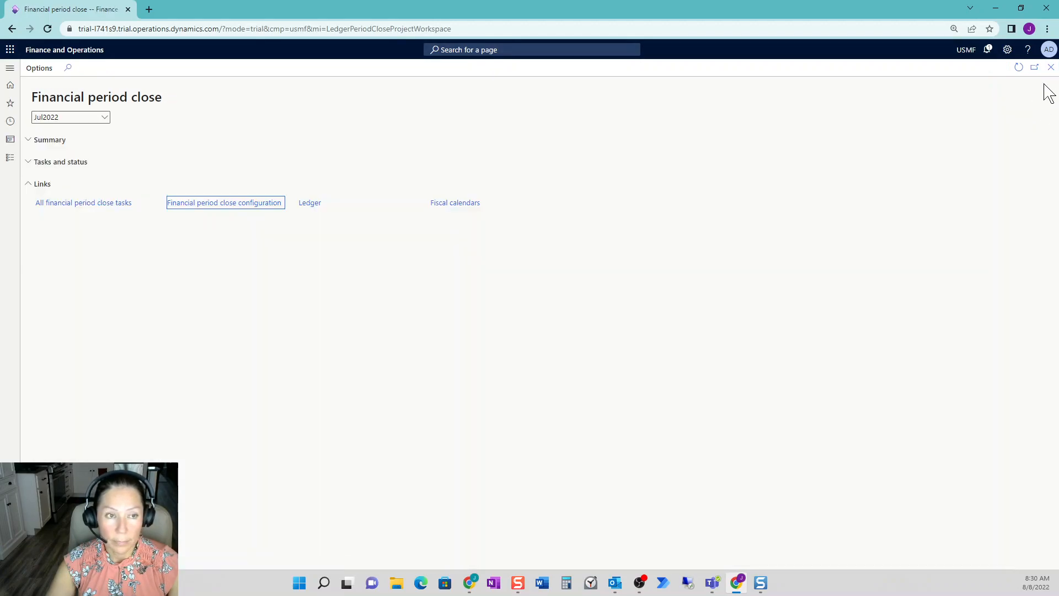
pyautogui.click(106, 120)
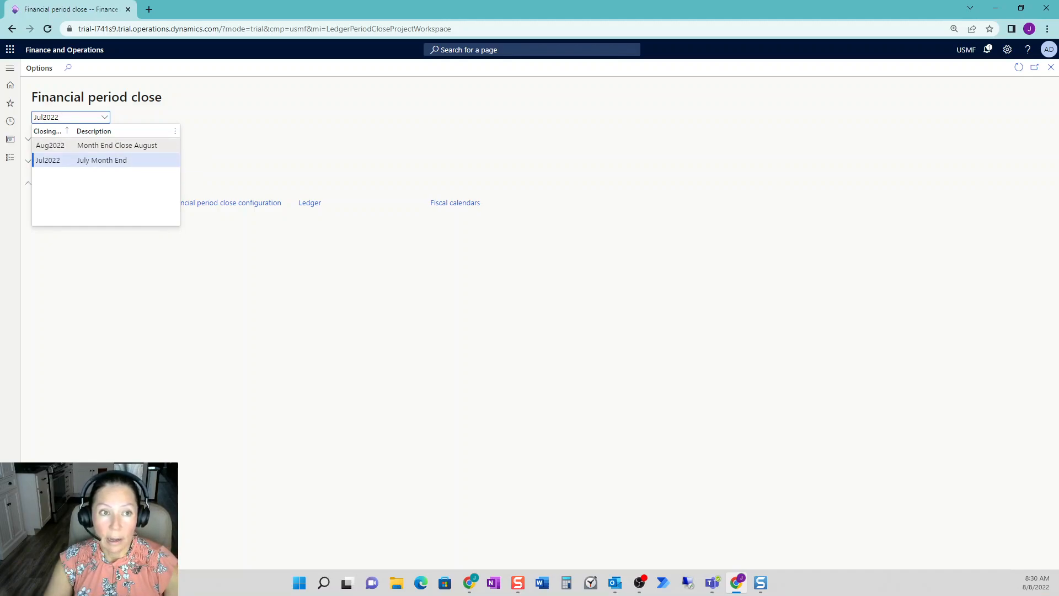
pyautogui.press('Up')
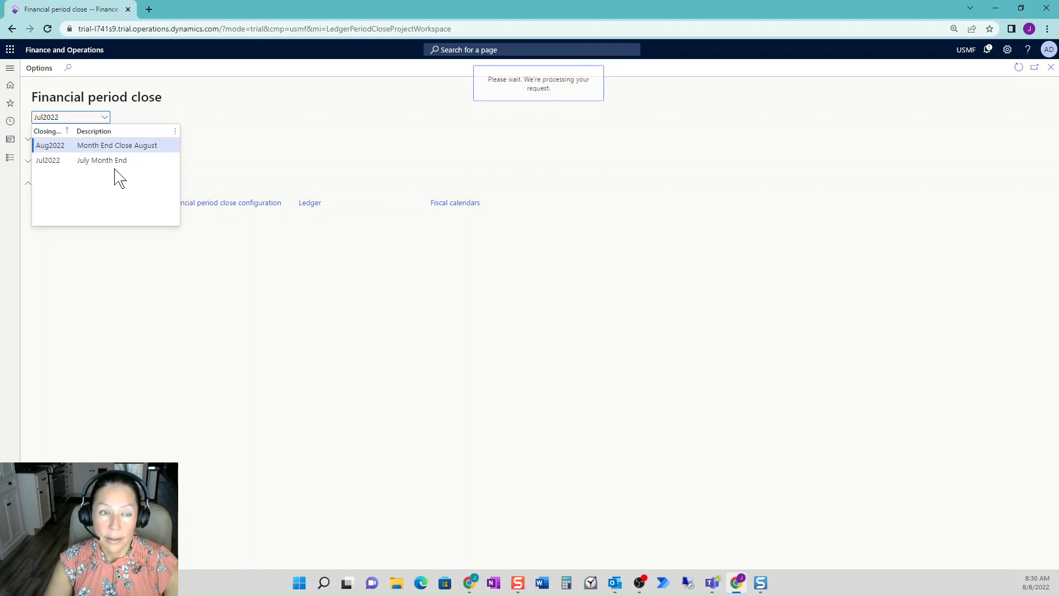
pyautogui.click(105, 119)
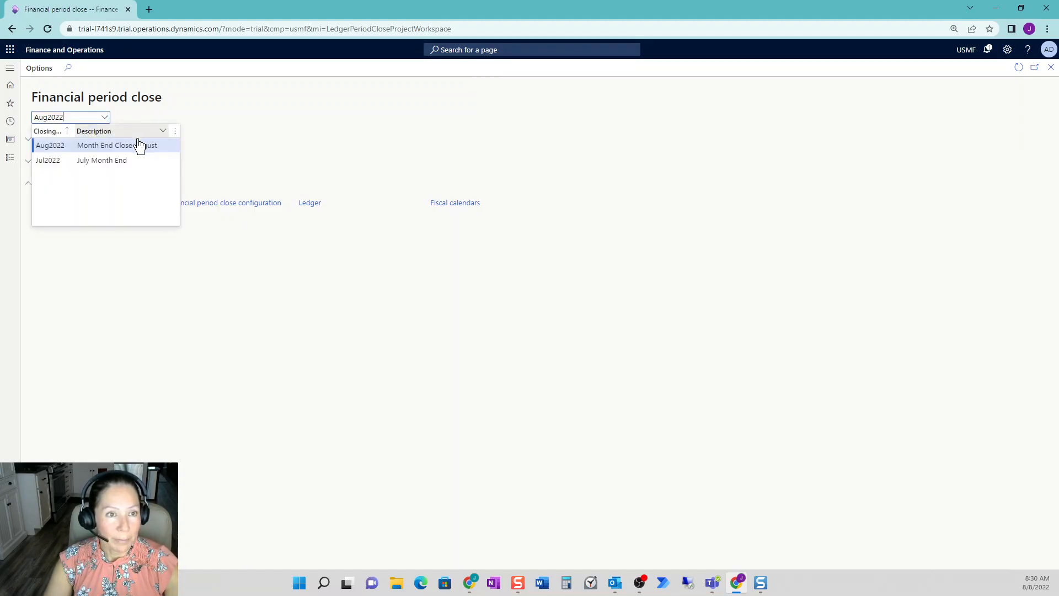
pyautogui.click(350, 149)
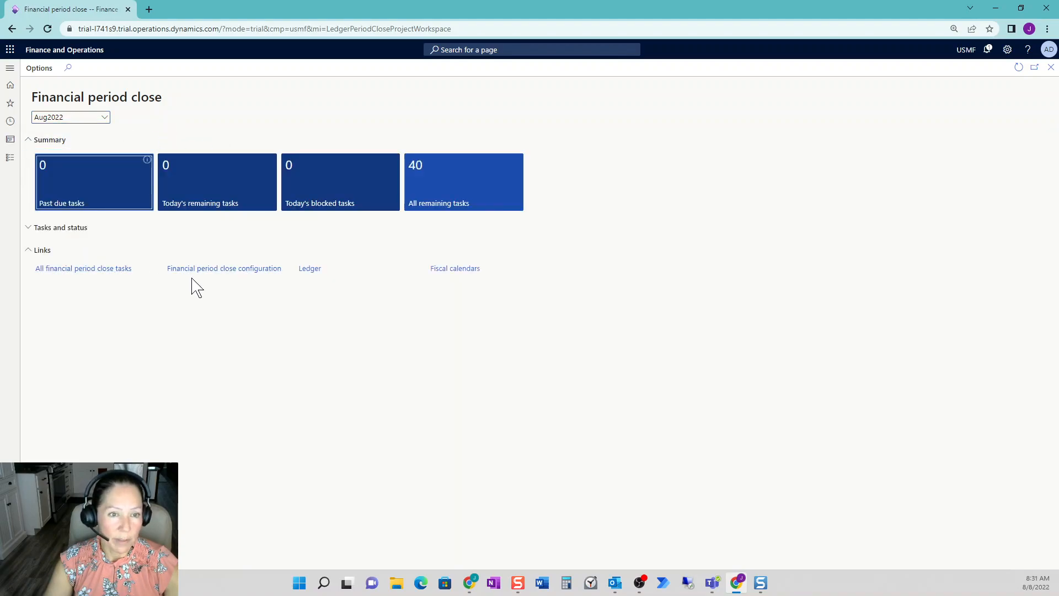
# - Delete the Aug2022 closing schedule in the financial period close configuration
pyautogui.click(221, 271)
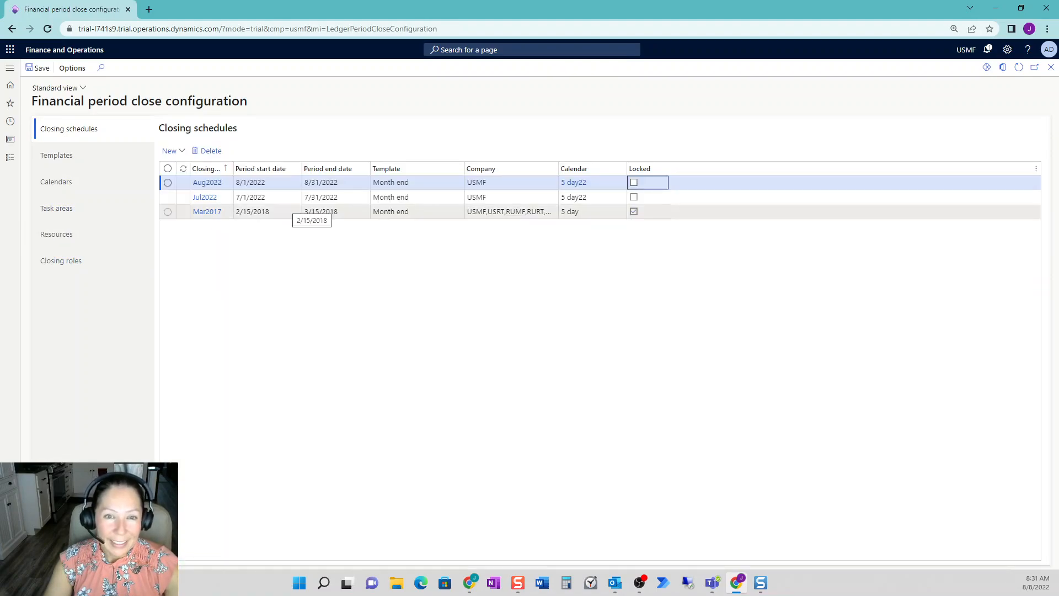
pyautogui.click(184, 151)
pyautogui.click(382, 274)
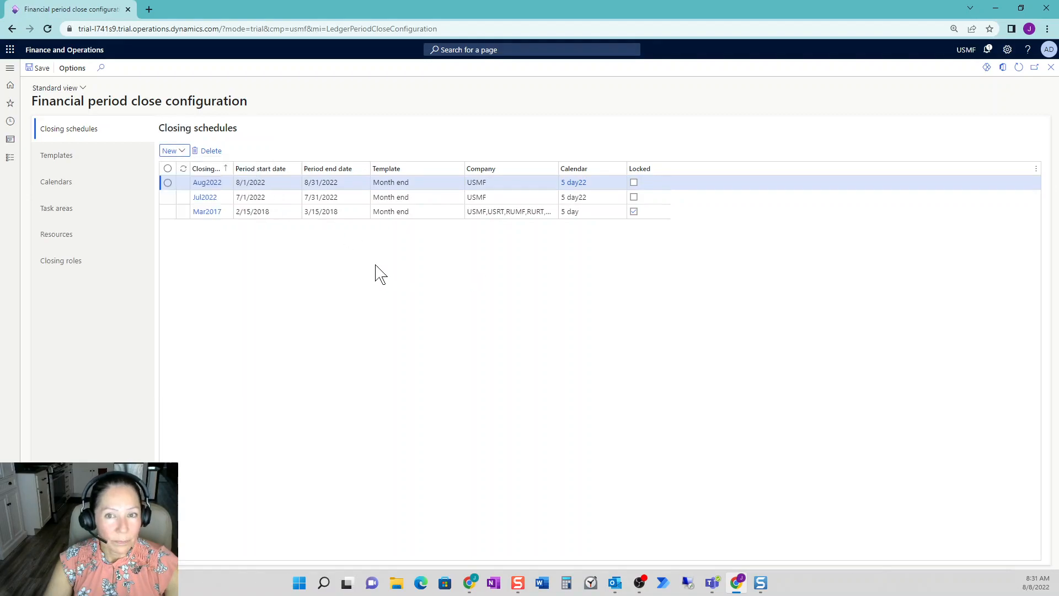
pyautogui.click(168, 183)
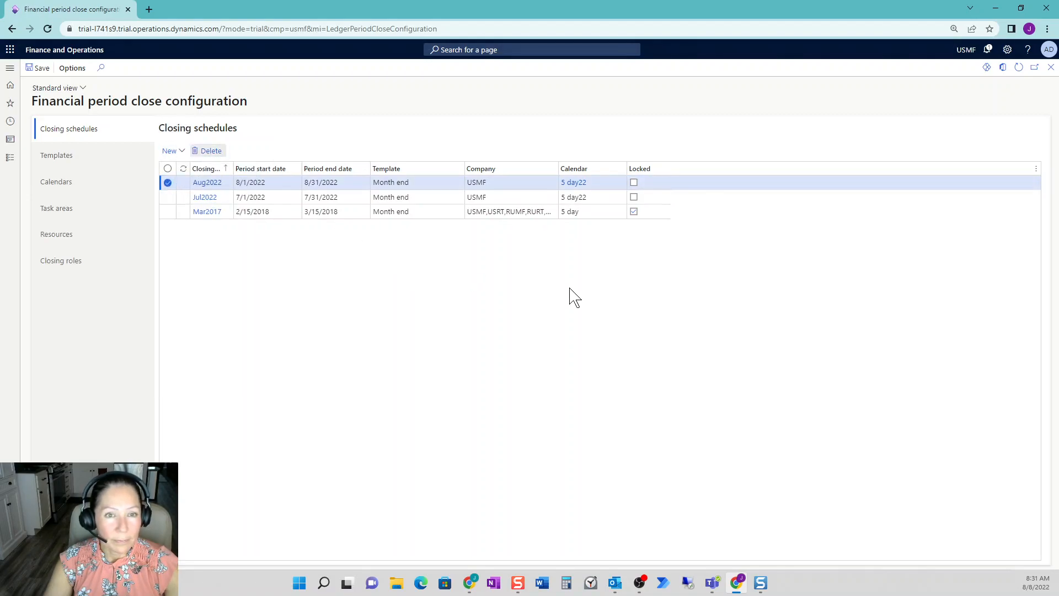
pyautogui.click(636, 285)
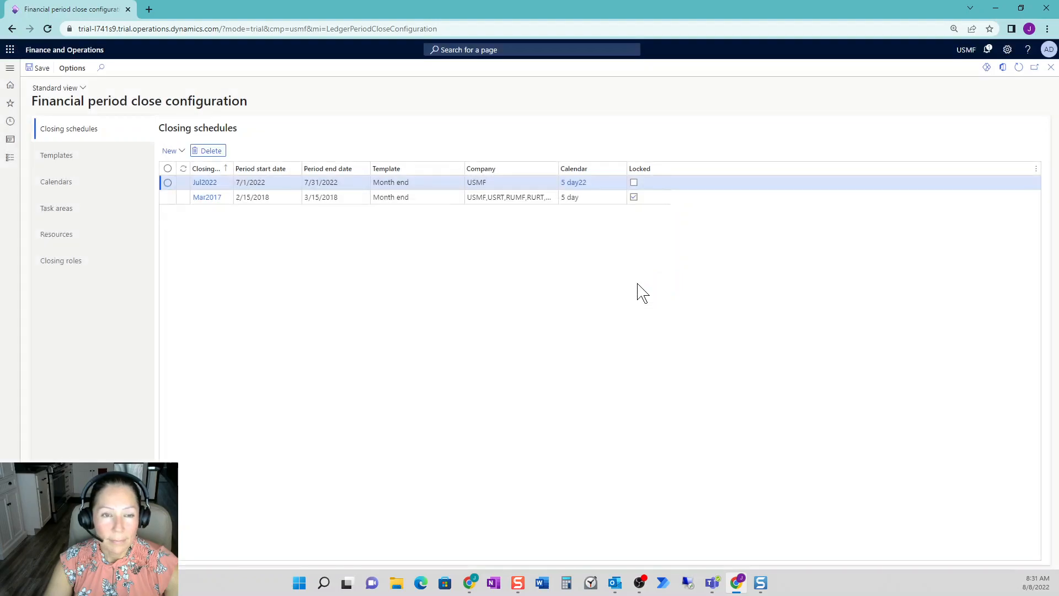
# - Start a new closing schedule Aug2022, described as August Month End, for the period 8/1/2022 to 8/31/2022
pyautogui.click(183, 160)
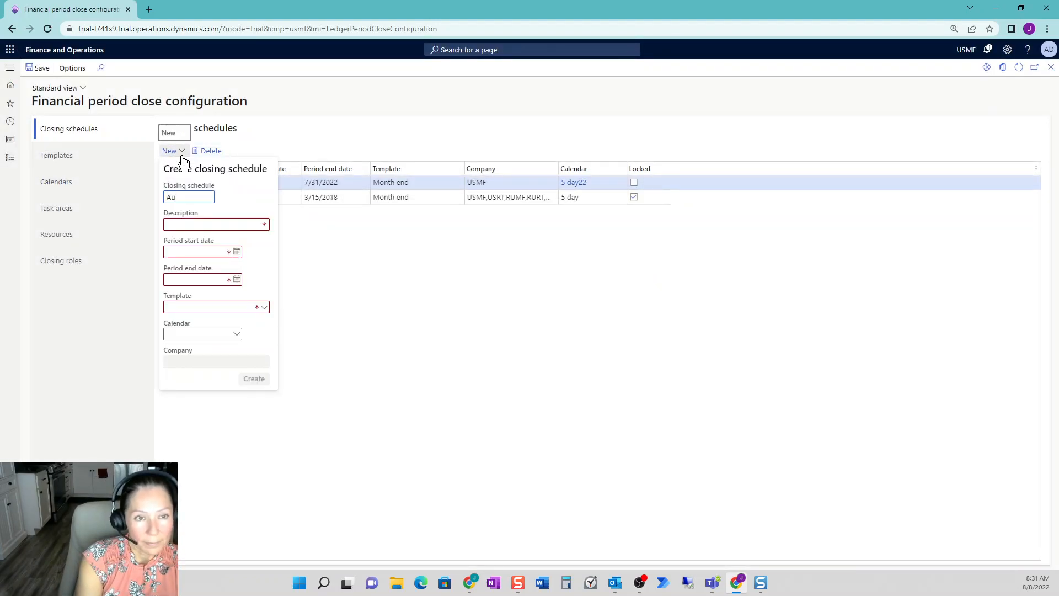
pyautogui.press('Tab')
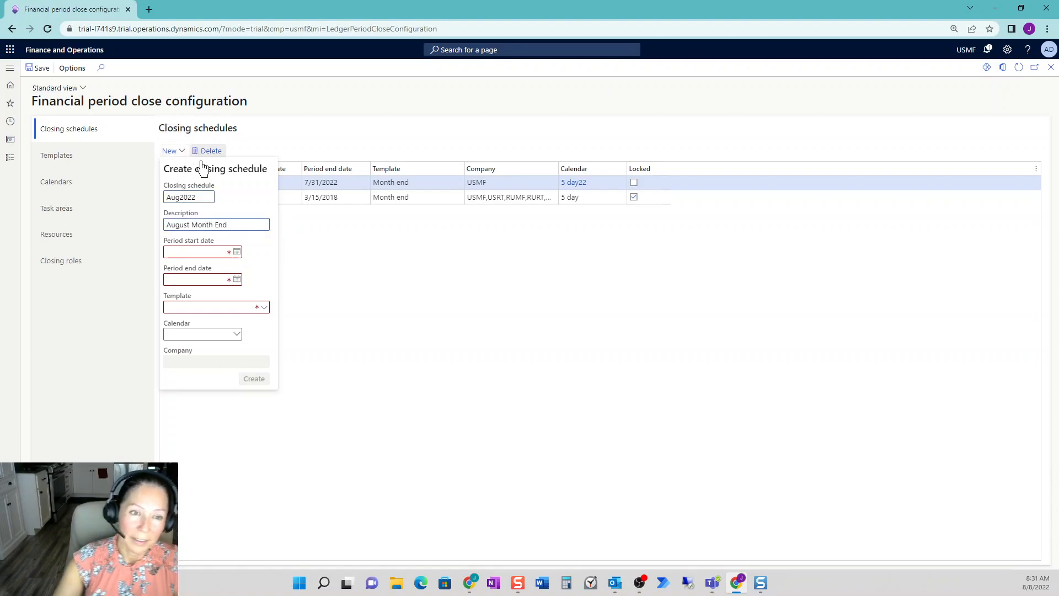
pyautogui.click(237, 252)
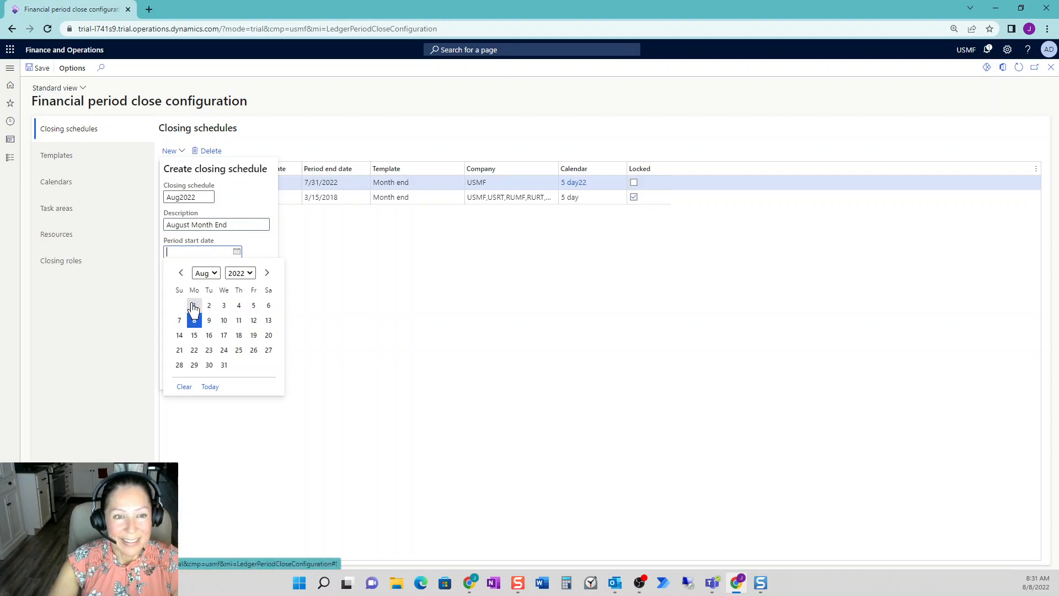
pyautogui.click(194, 305)
pyautogui.click(236, 279)
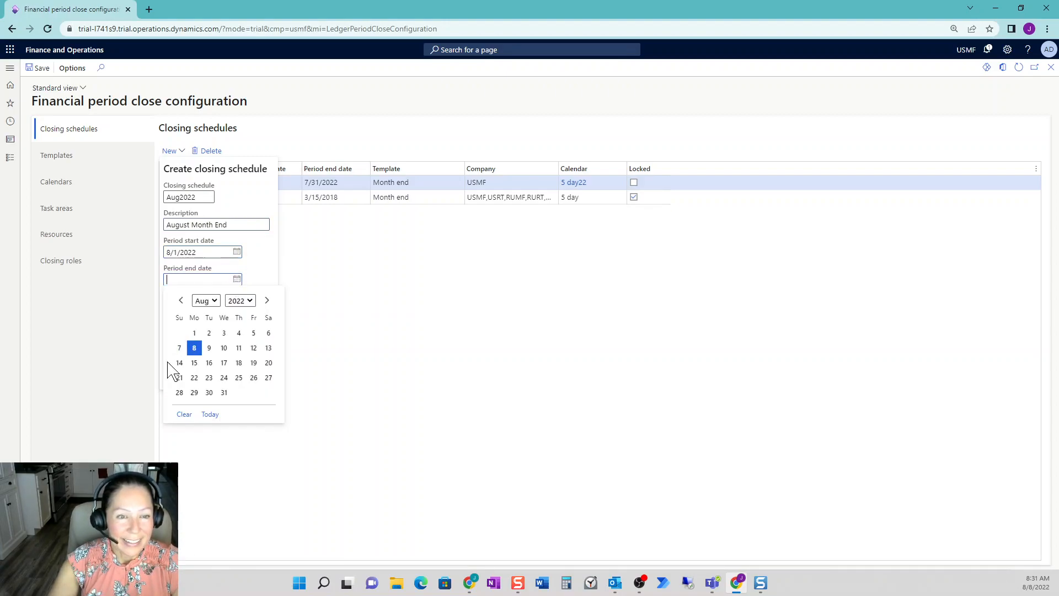
pyautogui.click(224, 393)
# - Assign the Month end template, the 5 day22 calendar and company USMF to the August schedule and create it
pyautogui.click(265, 312)
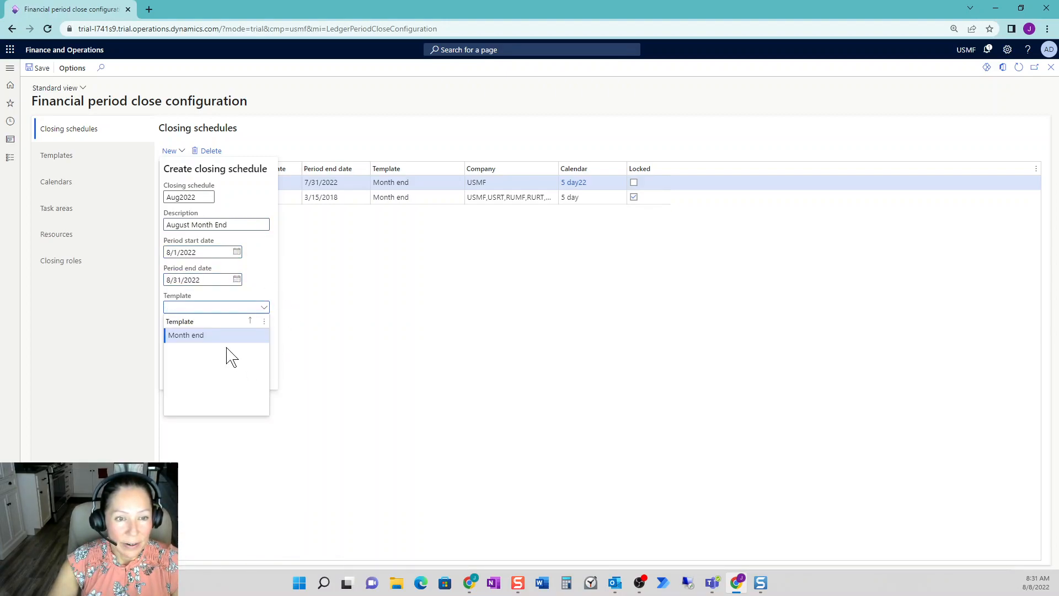
pyautogui.click(220, 336)
pyautogui.click(238, 341)
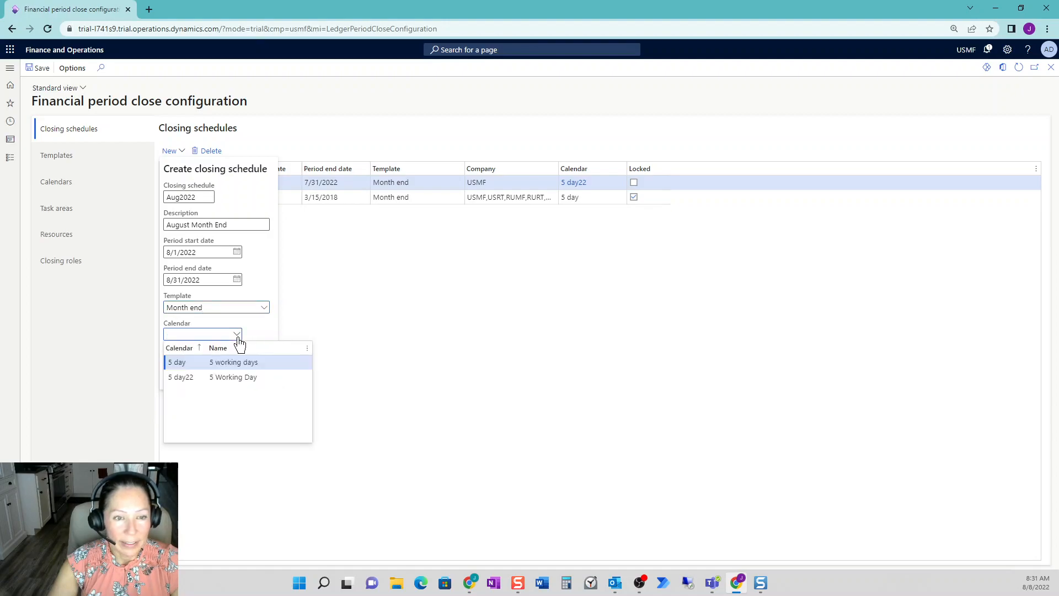
pyautogui.click(244, 377)
pyautogui.click(264, 362)
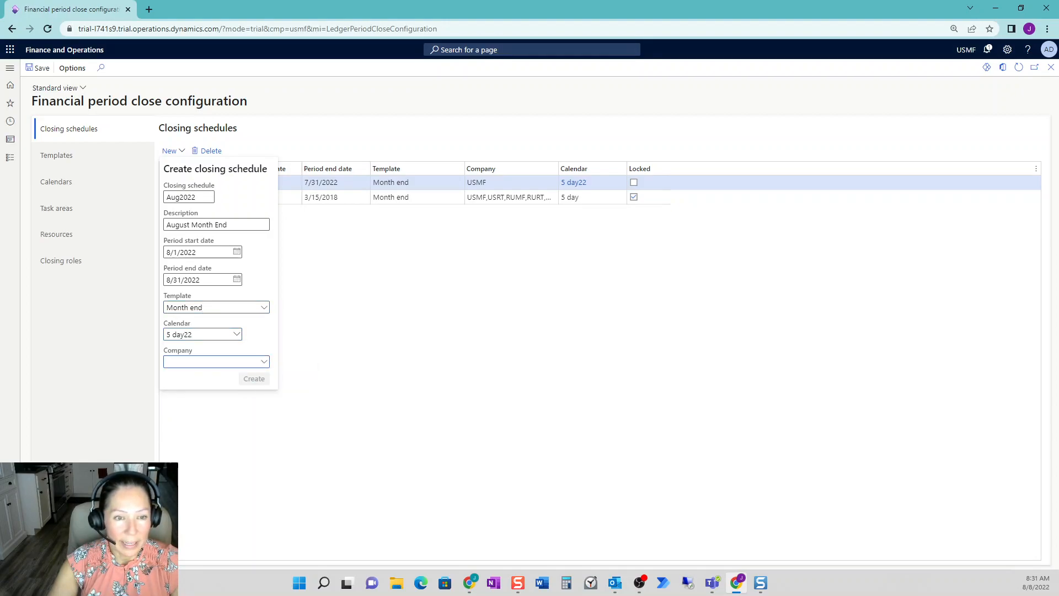
pyautogui.click(270, 434)
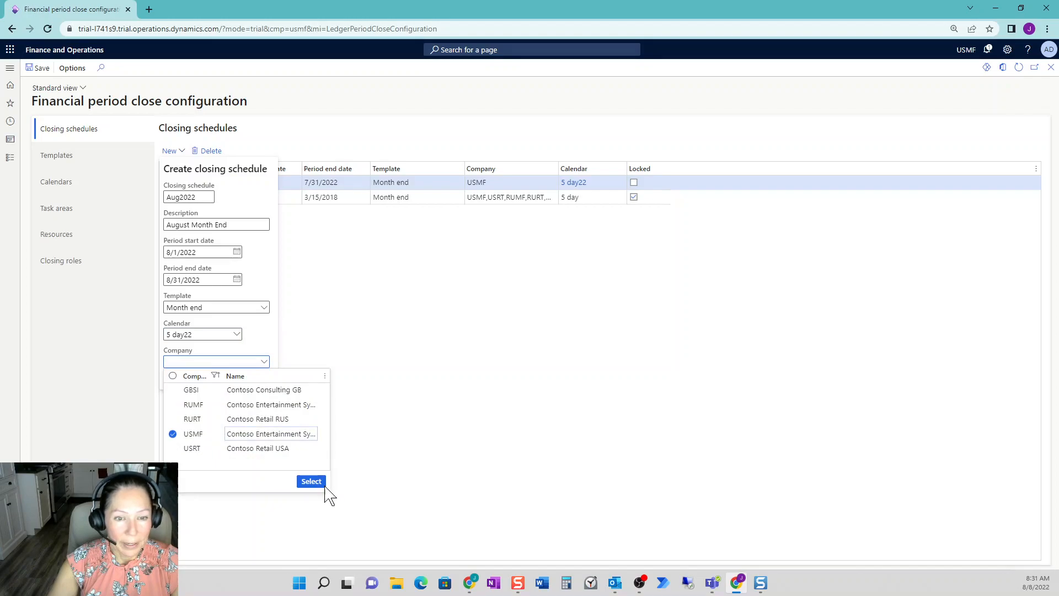
pyautogui.click(322, 486)
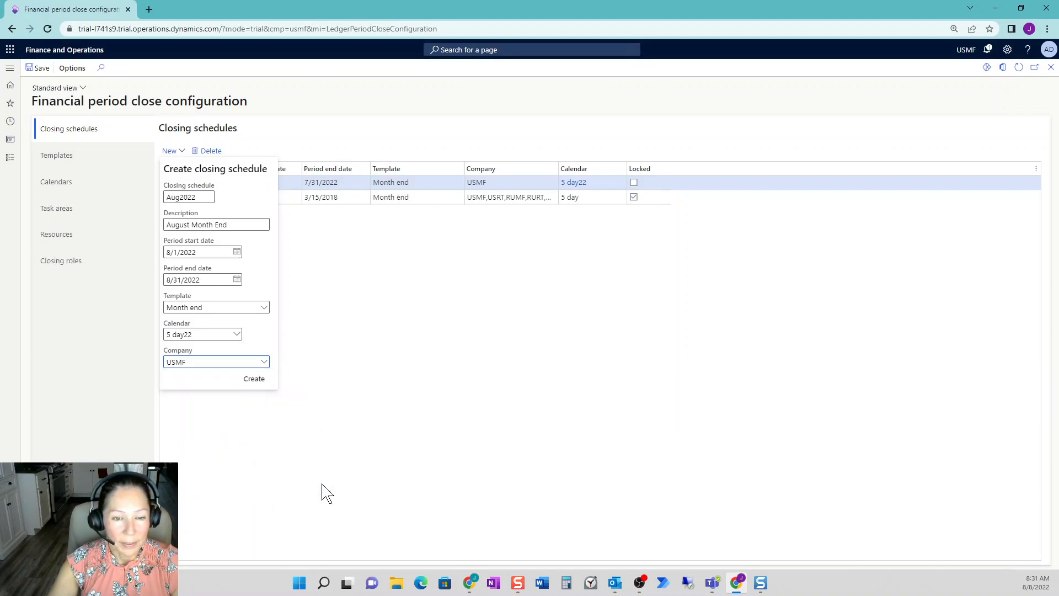
pyautogui.click(254, 380)
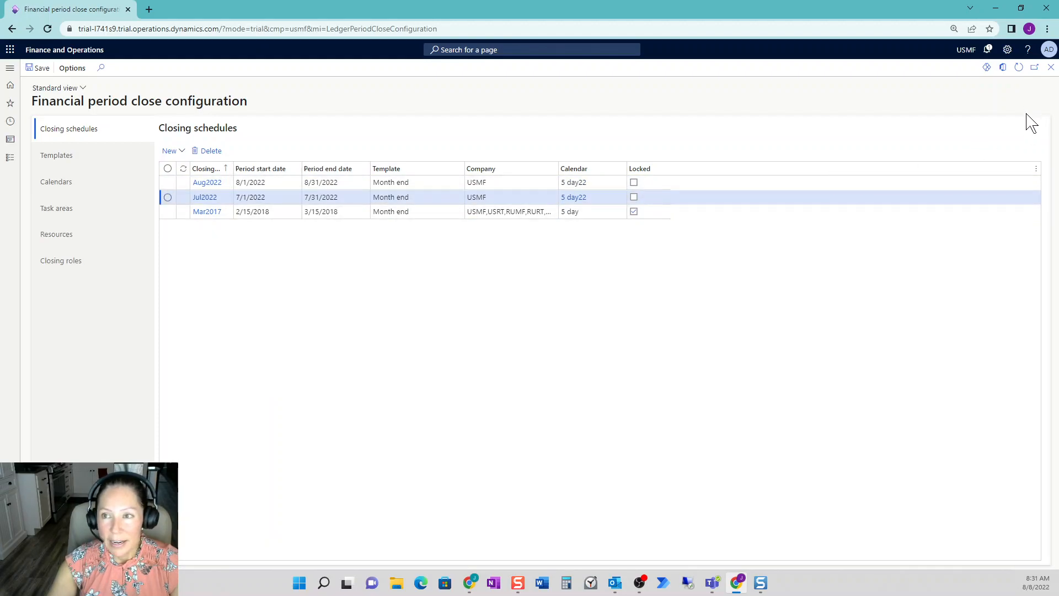
# - Return to the Financial period close workspace and switch the task summary to the Jul2022 closing schedule
pyautogui.click(1051, 67)
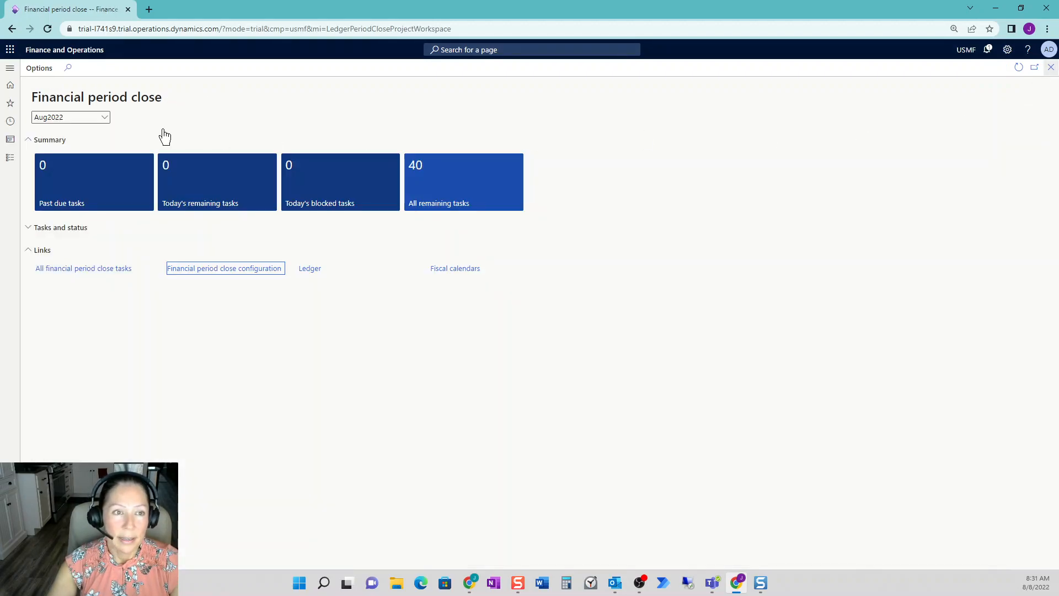
pyautogui.click(105, 117)
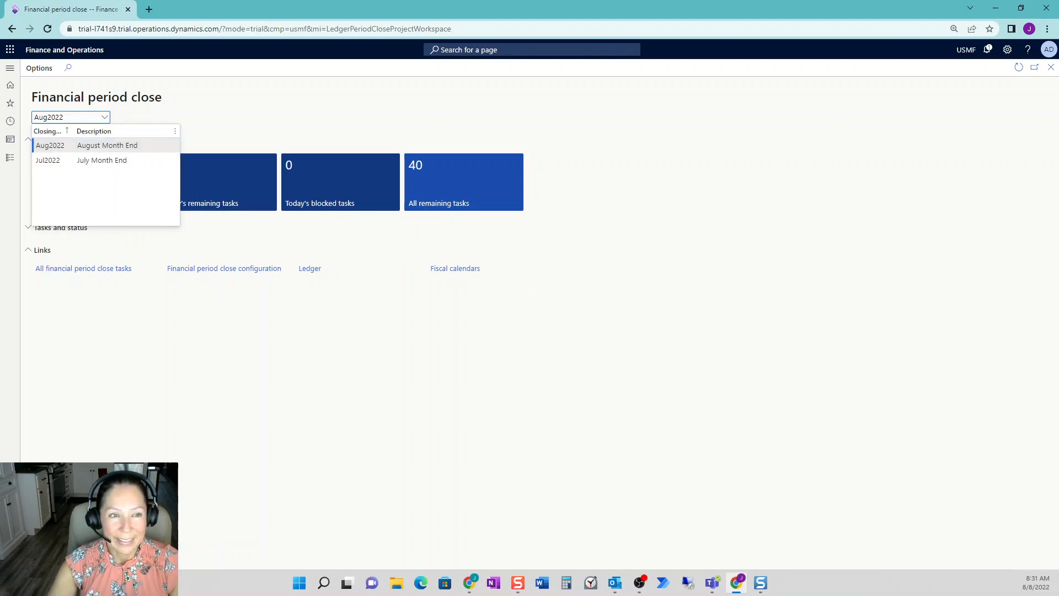
pyautogui.press('Down')
pyautogui.click(81, 162)
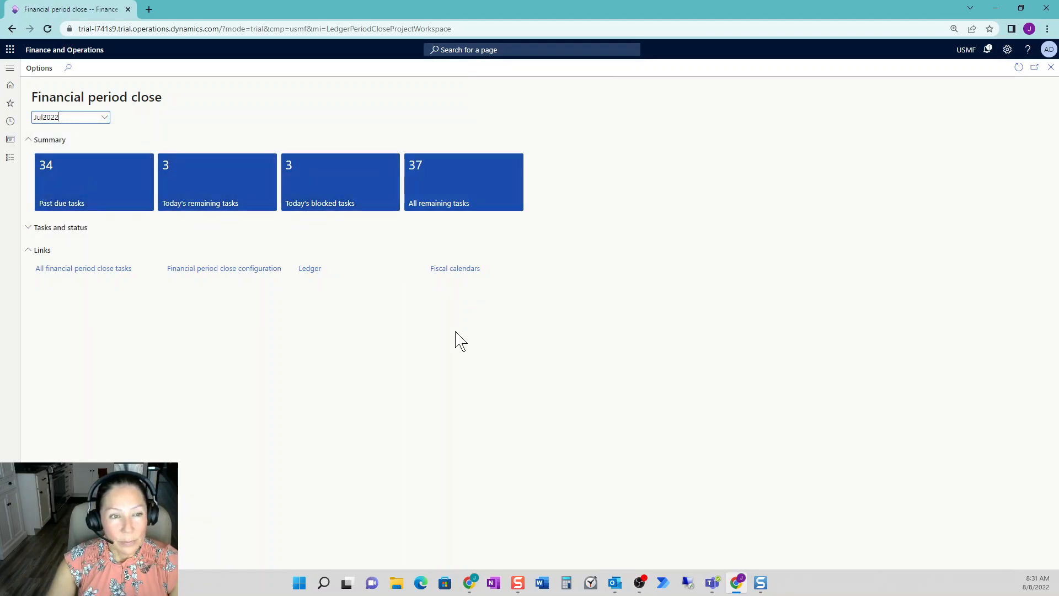
# - Reopen the Financial period close workspace and show the Jul2022 tasks and status for company USMF
pyautogui.click(1052, 68)
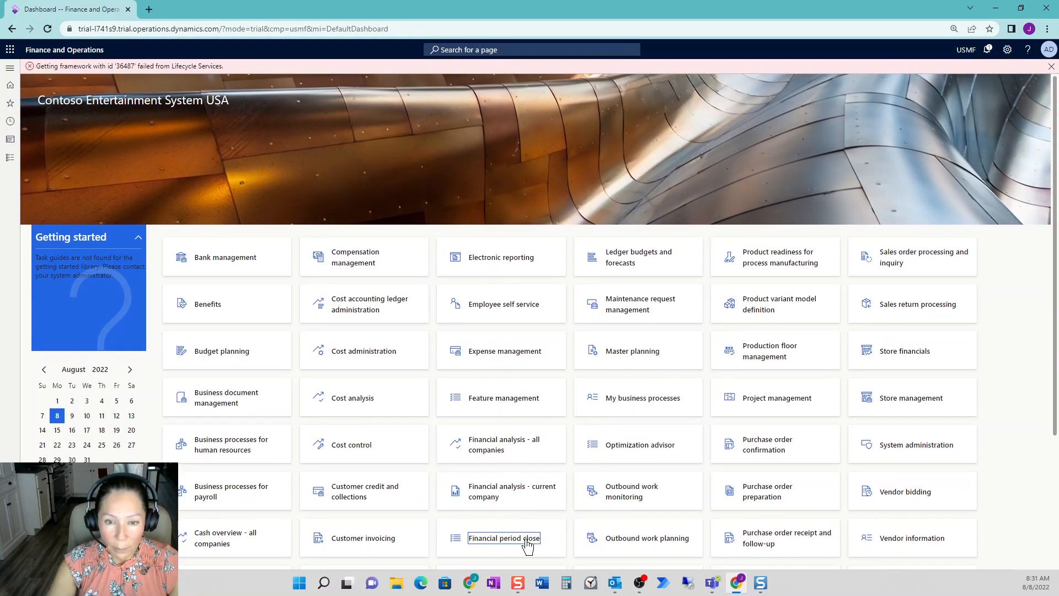
pyautogui.click(521, 541)
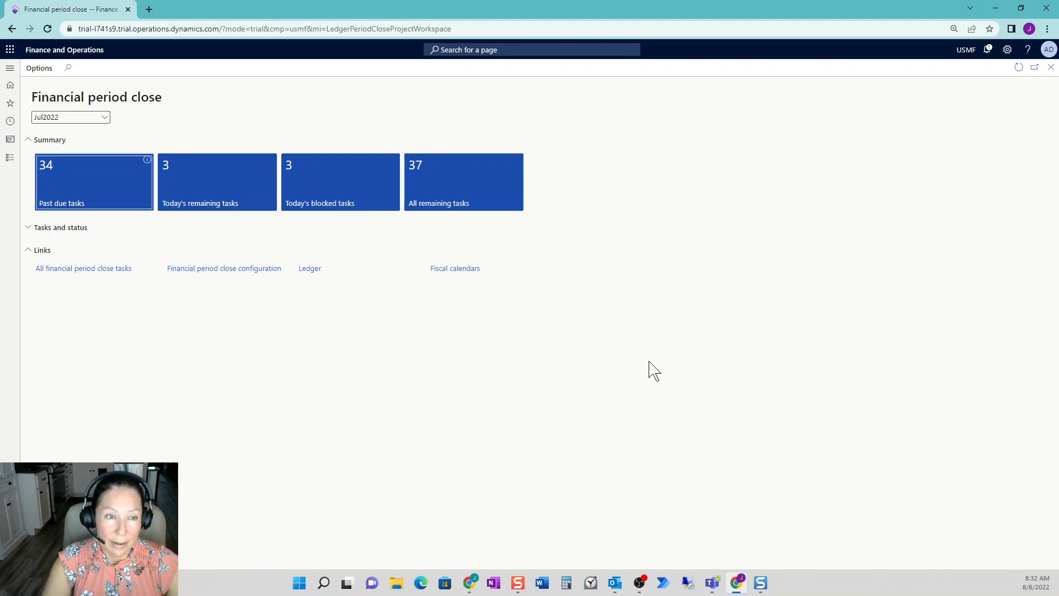
pyautogui.click(409, 239)
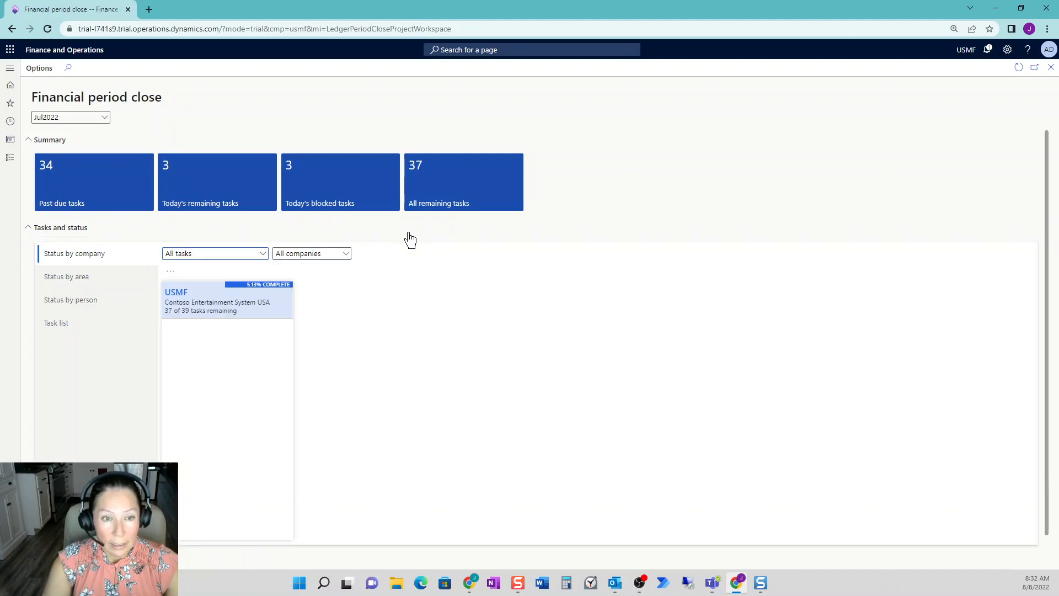
pyautogui.click(260, 307)
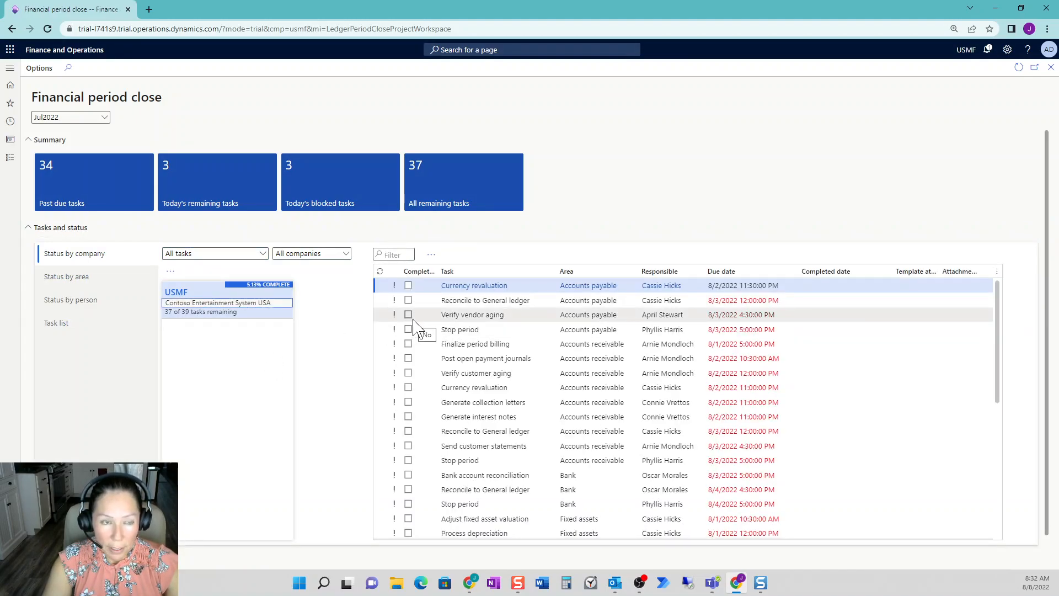
# - Filter the Jul2022 task list by task name with the word fixed
pyautogui.click(105, 118)
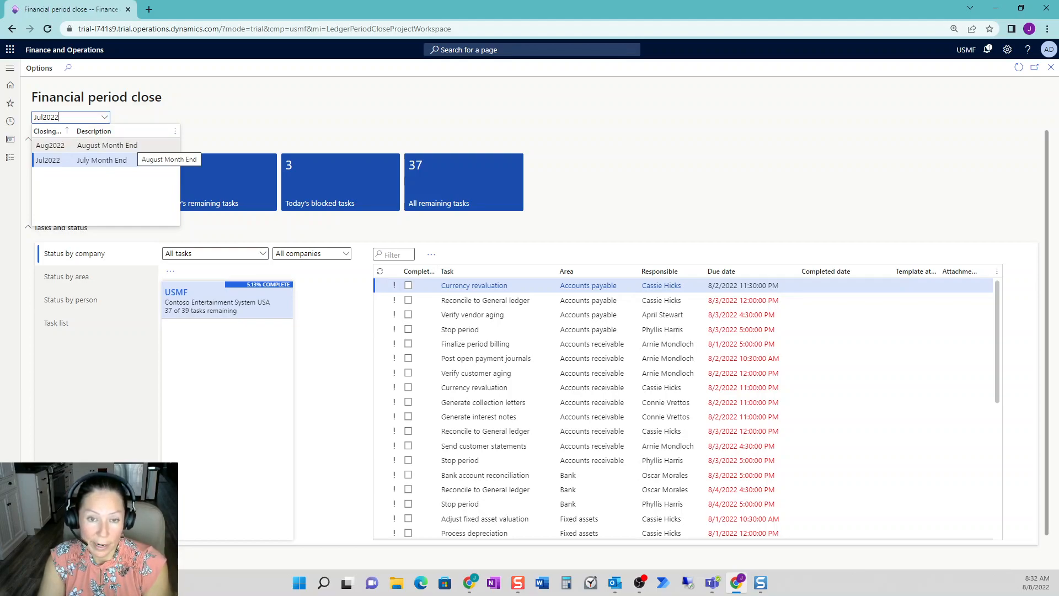
pyautogui.click(501, 277)
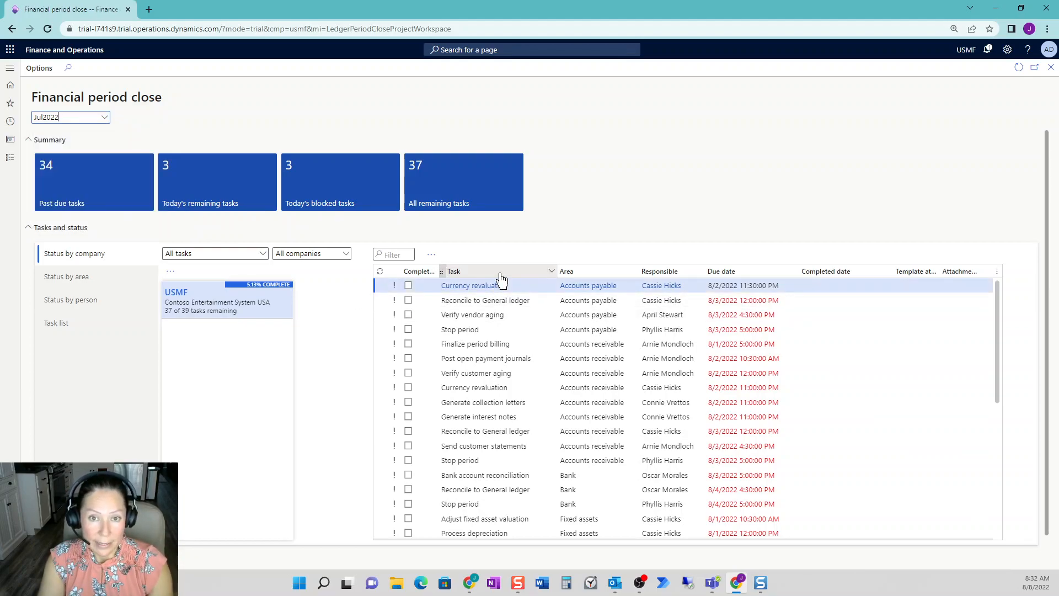
pyautogui.click(503, 281)
pyautogui.write('fixed')
pyautogui.press('Return')
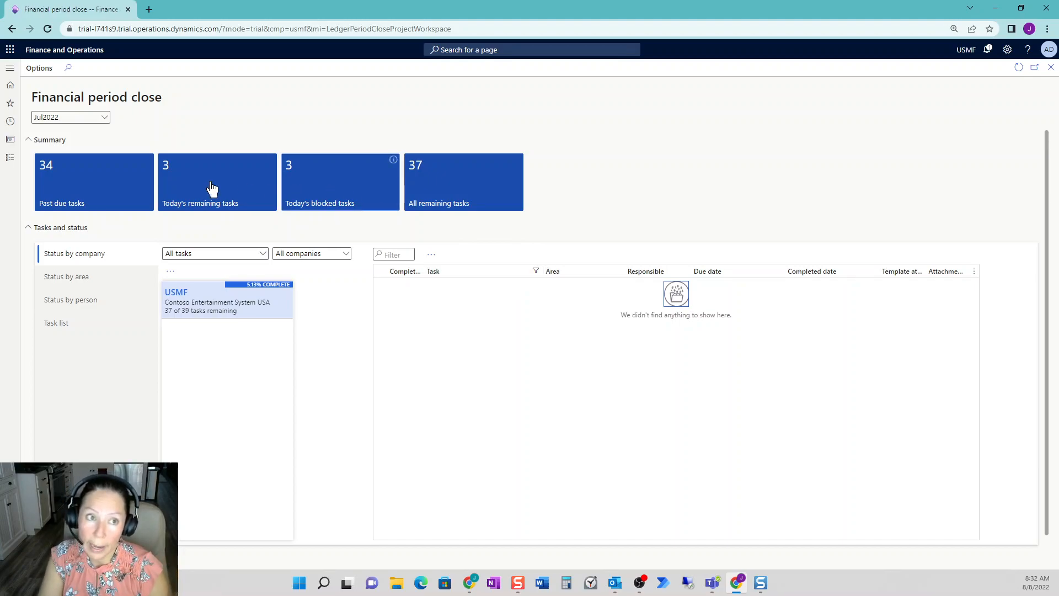
# - Switch to the Aug2022 closing schedule and filter its USMF tasks to names containing fixed
pyautogui.click(105, 118)
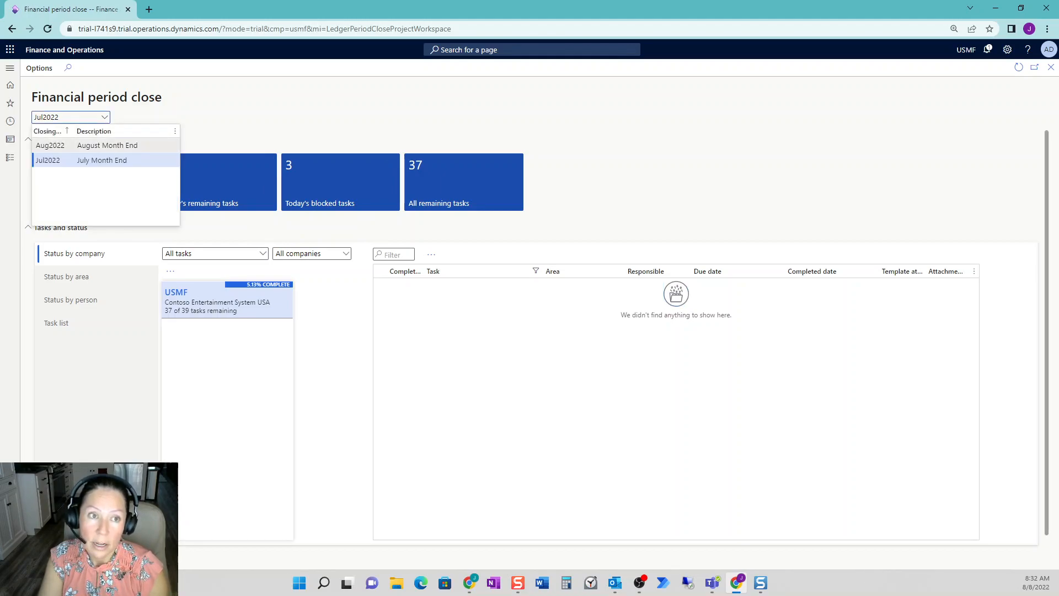
pyautogui.click(124, 146)
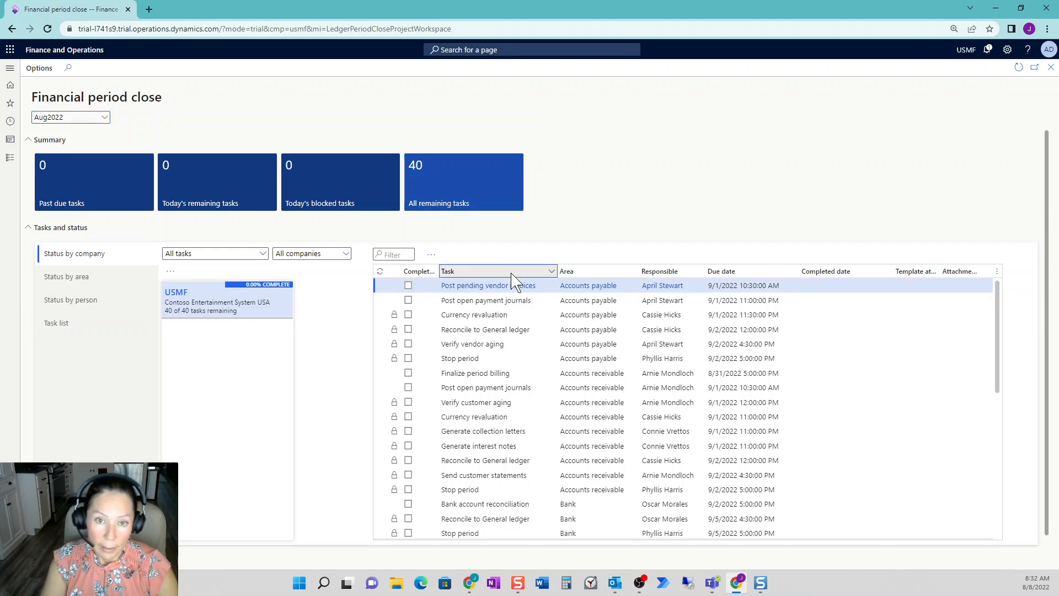
pyautogui.click(513, 275)
pyautogui.press('Return')
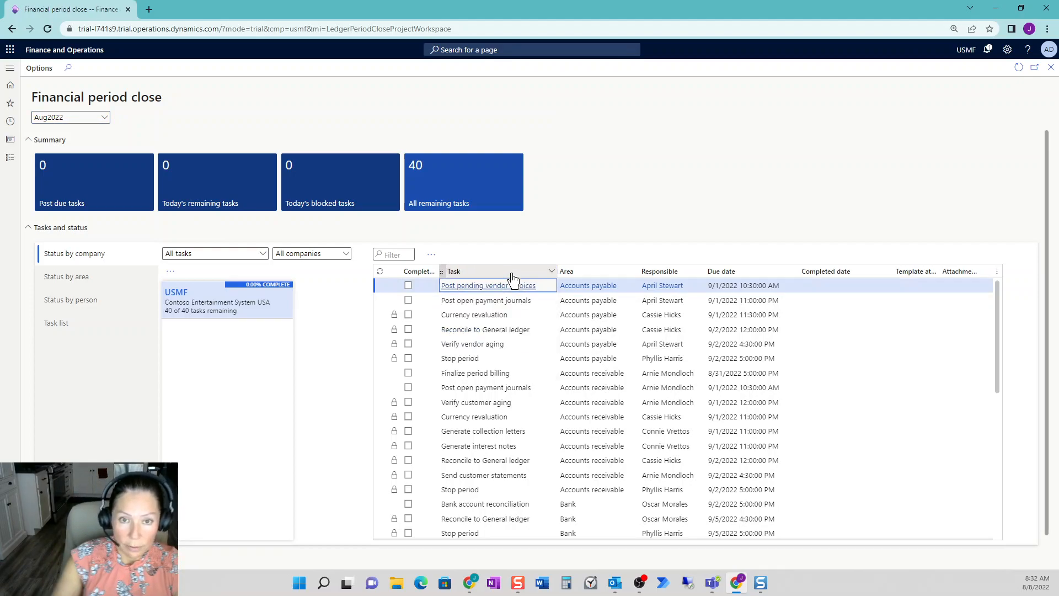
pyautogui.click(513, 273)
pyautogui.click(477, 332)
pyautogui.click(465, 386)
pyautogui.click(451, 367)
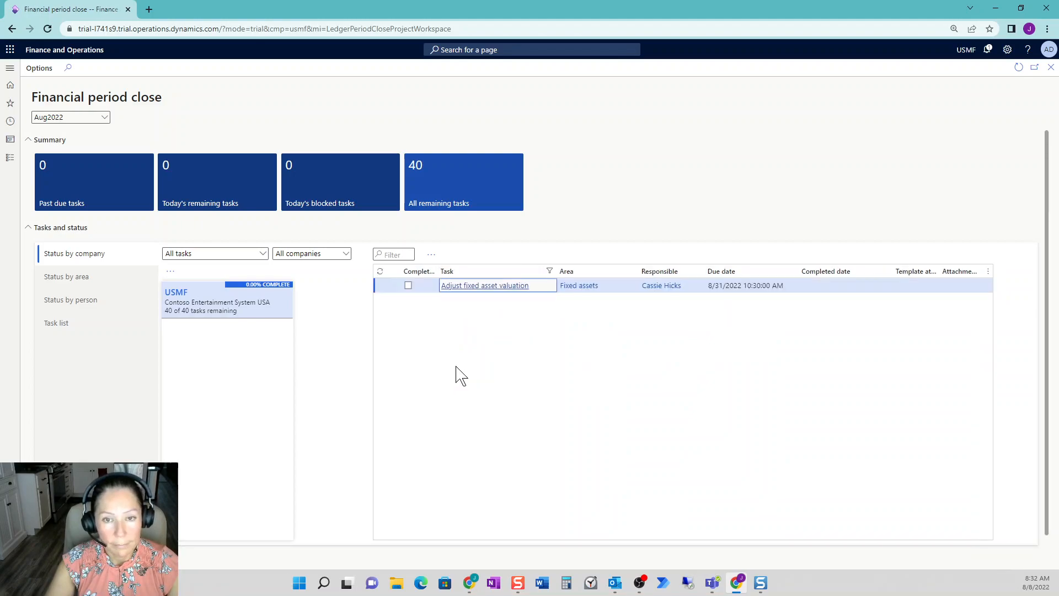
# - Clear the fixed filter on the Aug2022 tasks and filter the task names by Post Depreciation Entry
pyautogui.click(500, 274)
pyautogui.click(506, 374)
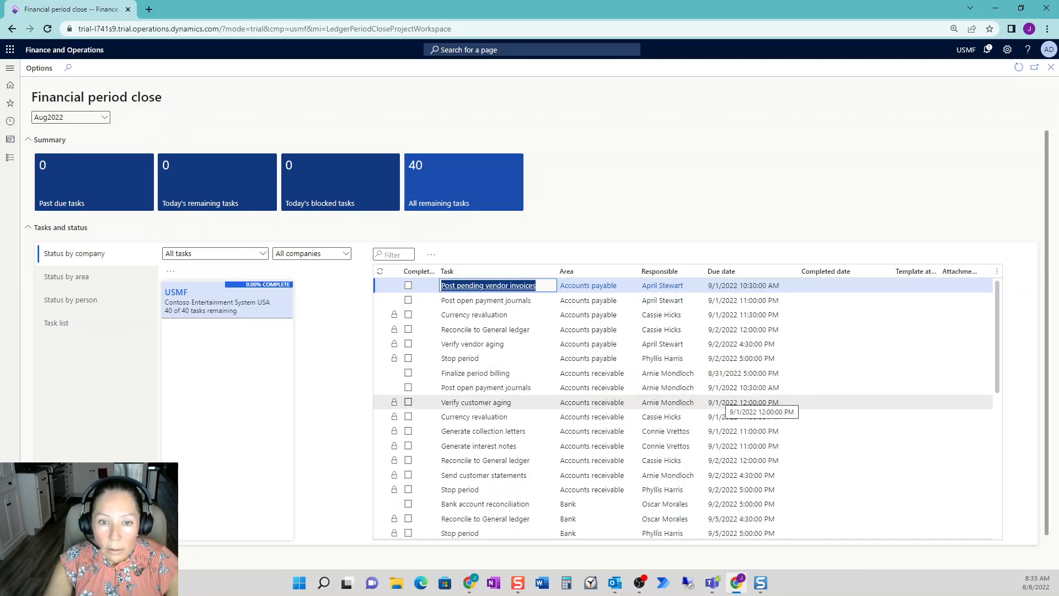
pyautogui.scroll(-6, 726, 407)
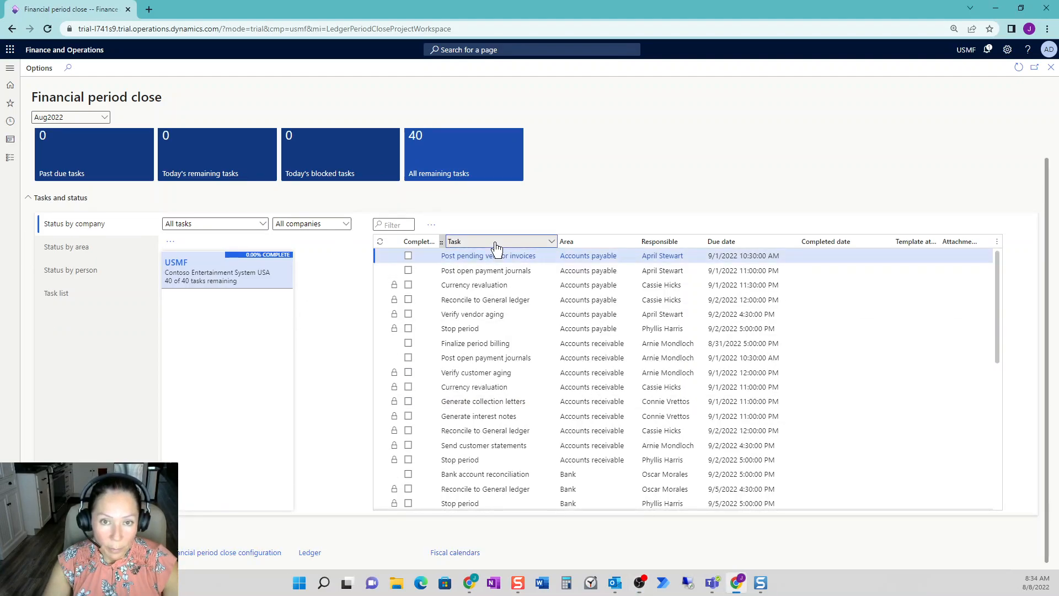
pyautogui.click(496, 243)
pyautogui.write('Post Depreciation Entry')
pyautogui.click(458, 337)
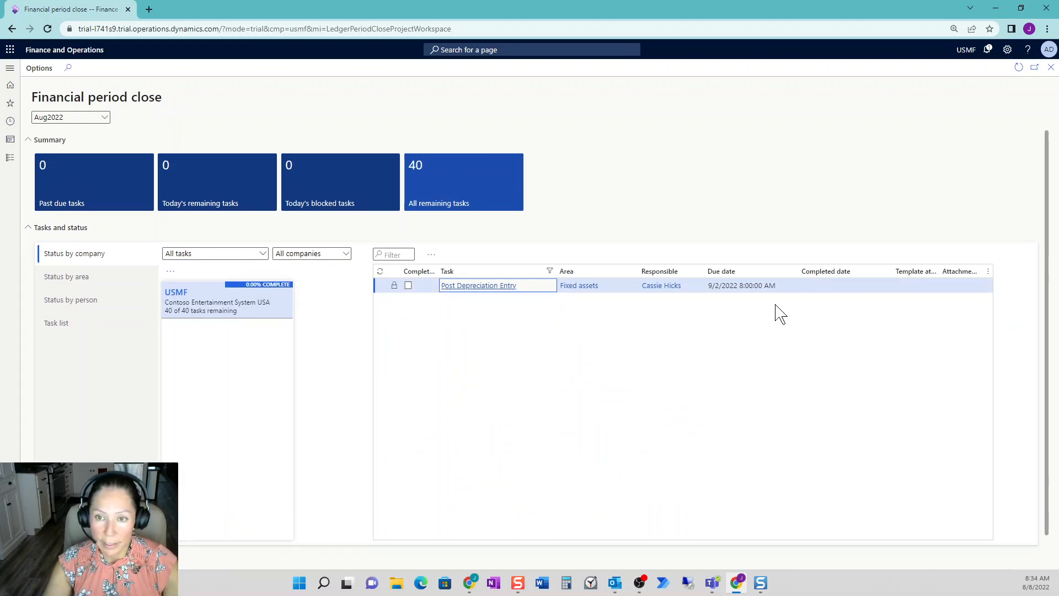
# - Check the Post Depreciation Entry task's due date and responsible person, and open its linked depreciation proposal without creating a journal
pyautogui.click(721, 286)
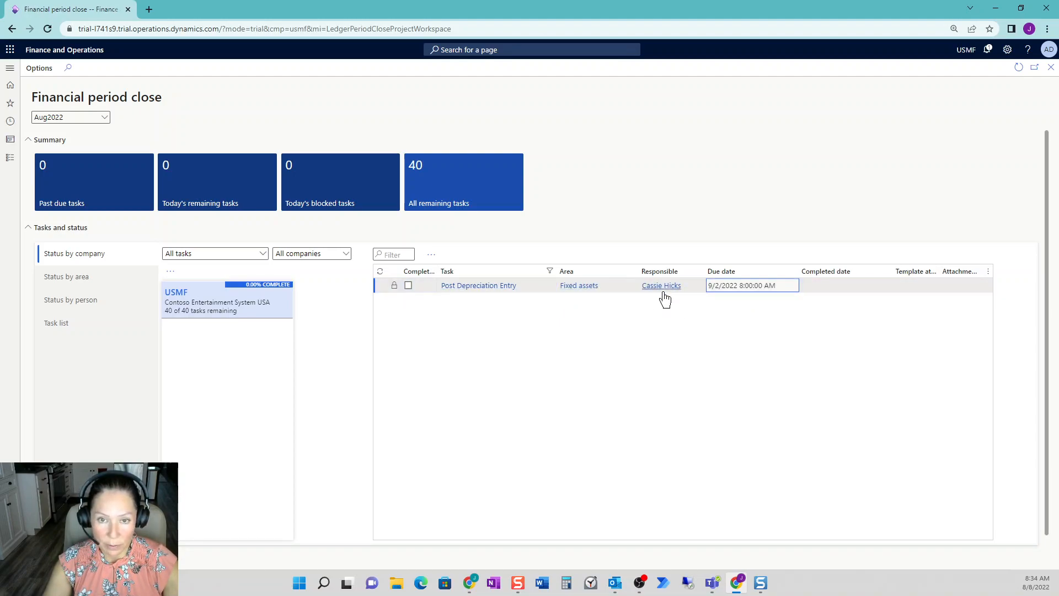
pyautogui.moveTo(665, 298)
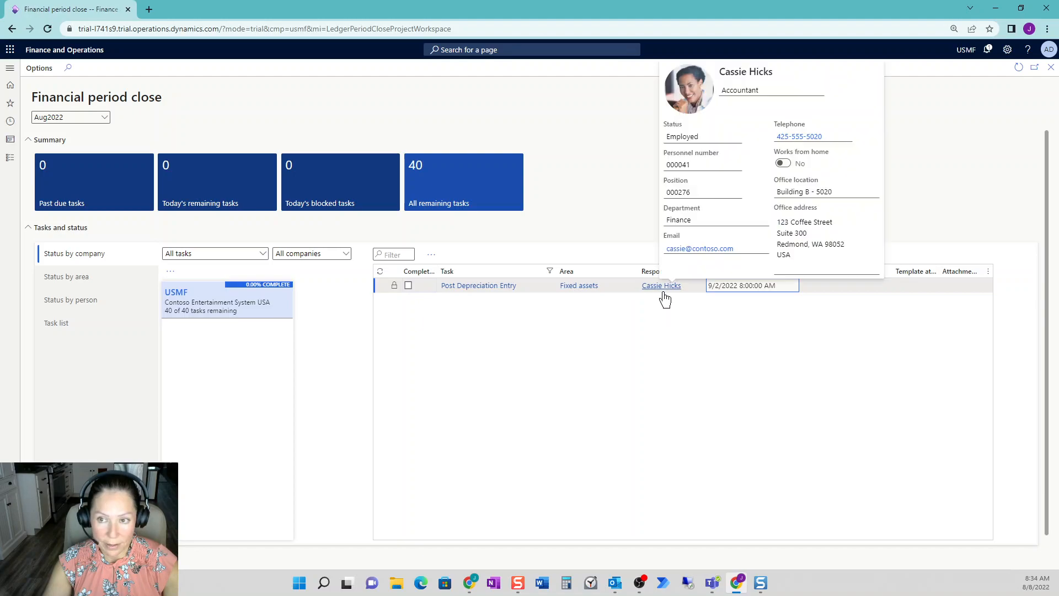
pyautogui.click(486, 289)
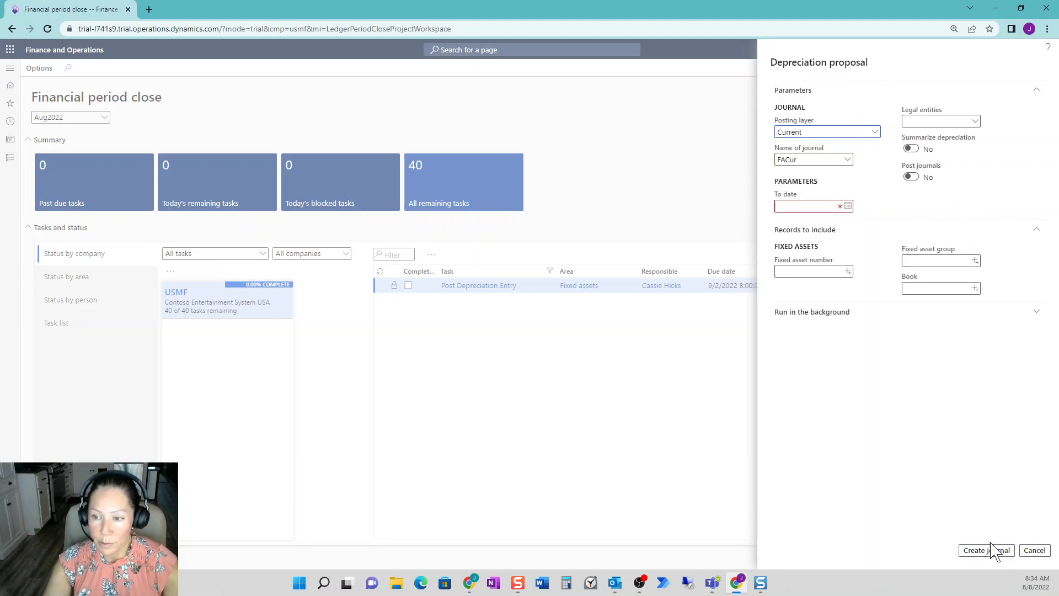
pyautogui.click(1034, 550)
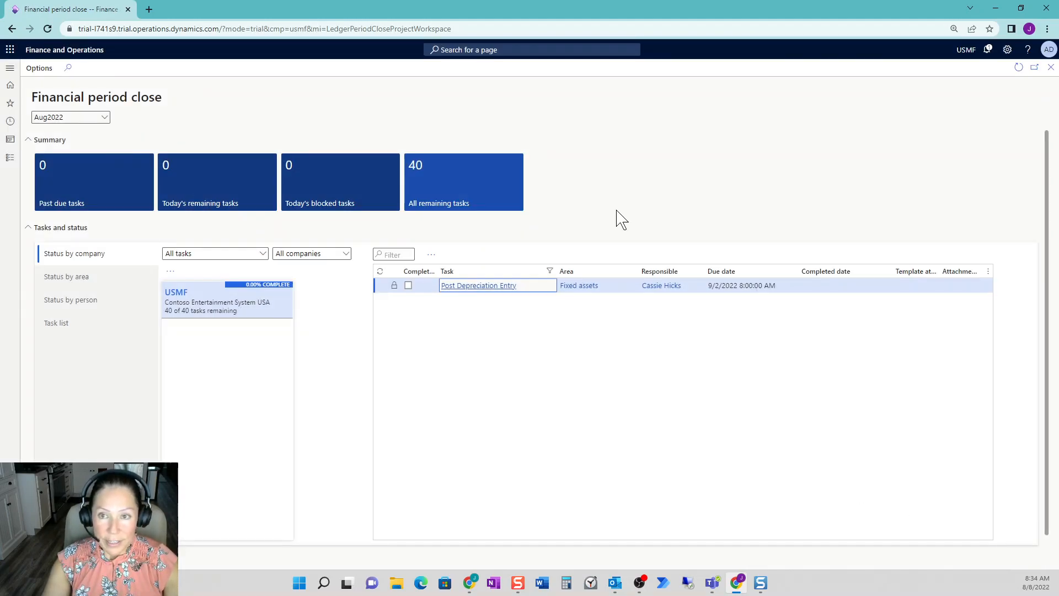
pyautogui.click(31, 141)
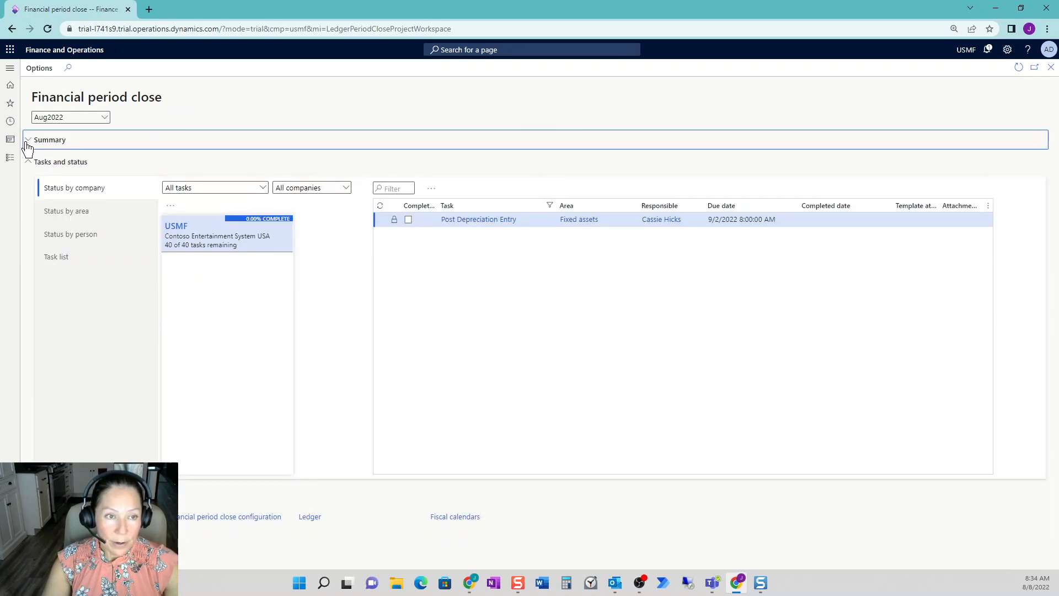
pyautogui.click(29, 162)
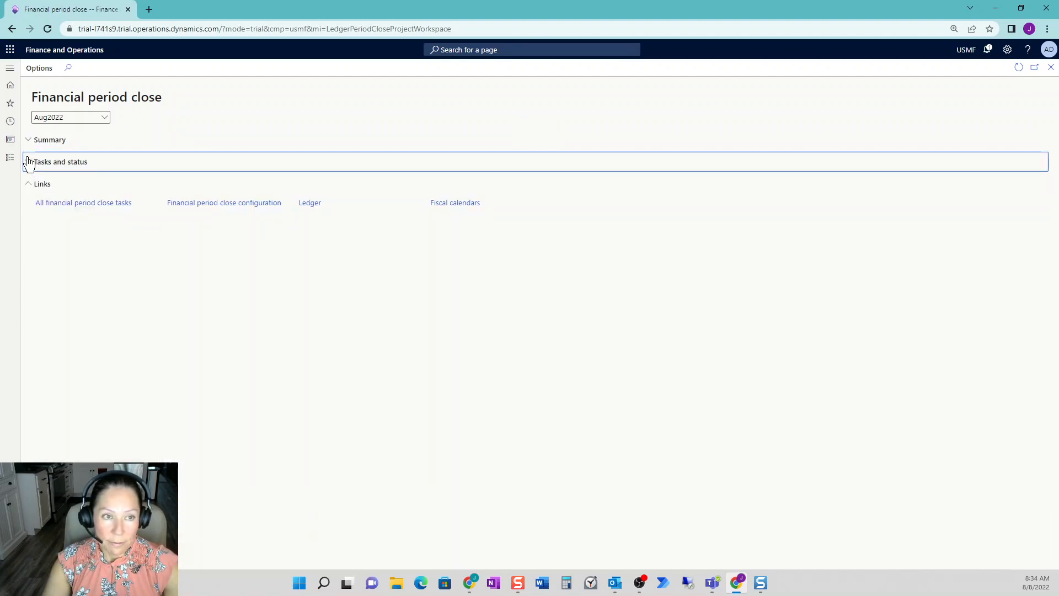
pyautogui.click(29, 162)
pyautogui.click(28, 141)
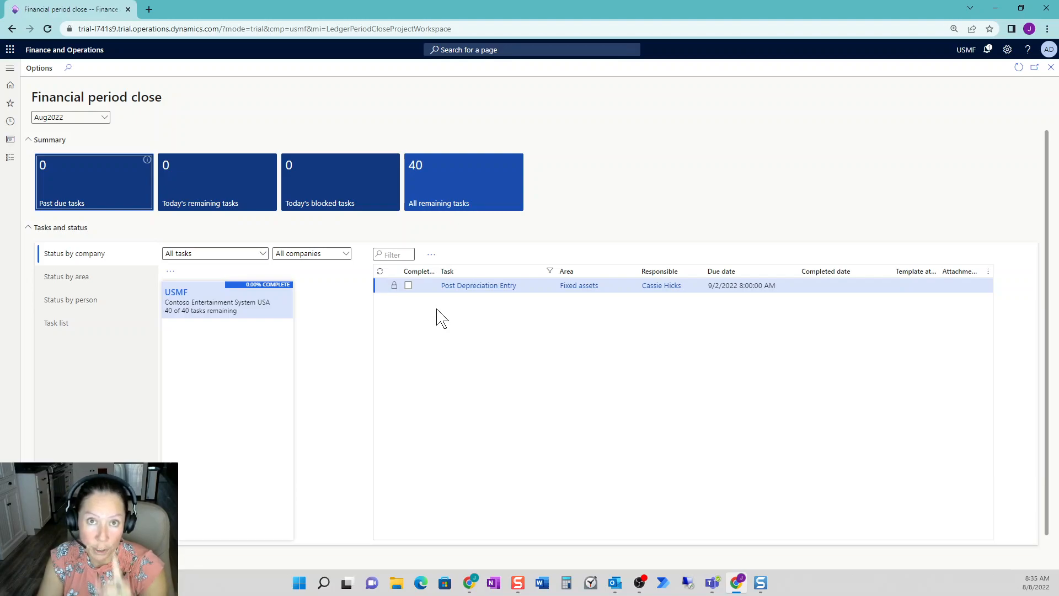
# - Switch to the Jul2022 closing schedule and filter its tasks to names containing Post Depreciation Entry
pyautogui.click(103, 117)
pyautogui.click(121, 161)
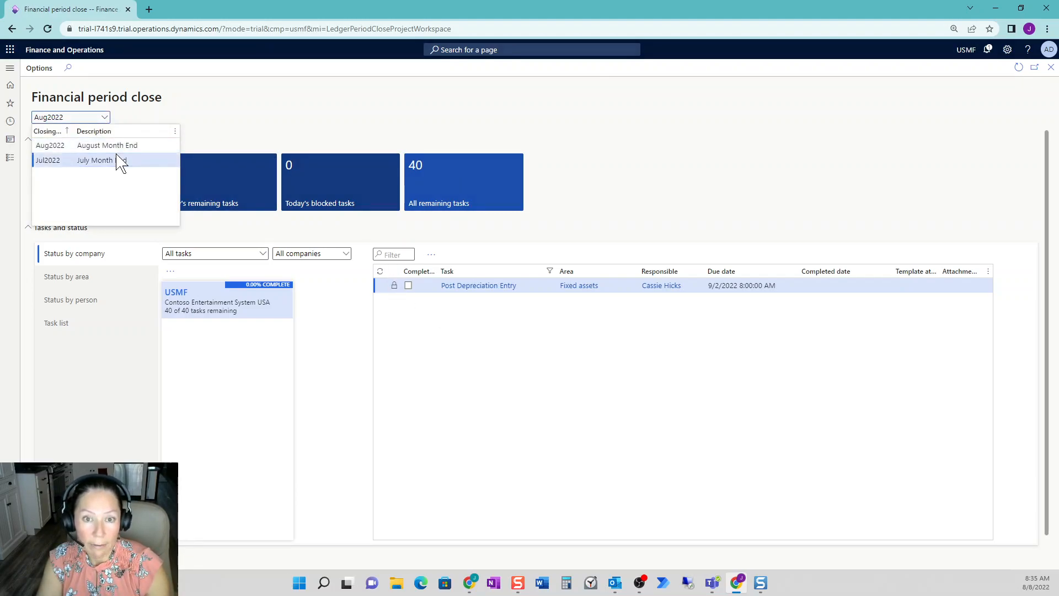
pyautogui.click(506, 273)
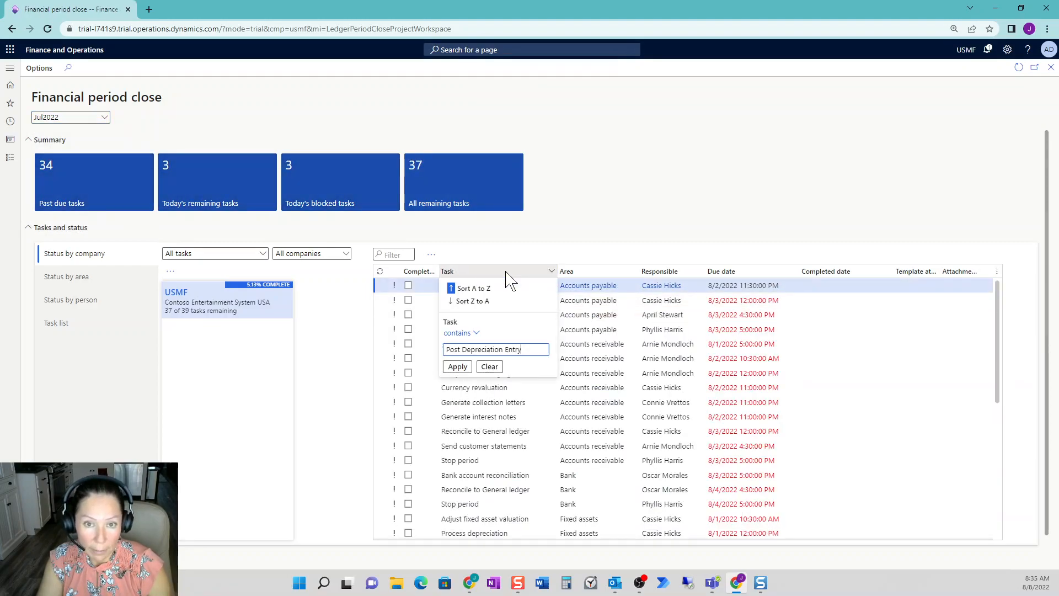
pyautogui.click(457, 367)
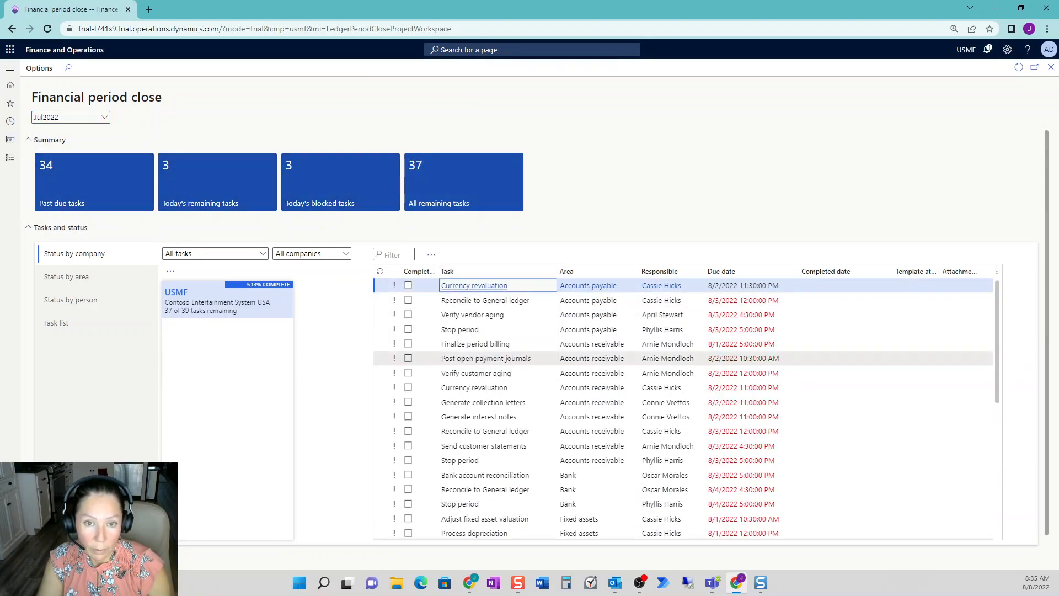
# - Start adding a task to the Jul2022 schedule with area Fixed assets and name Post Depreciation Entry
pyautogui.click(432, 256)
pyautogui.click(460, 311)
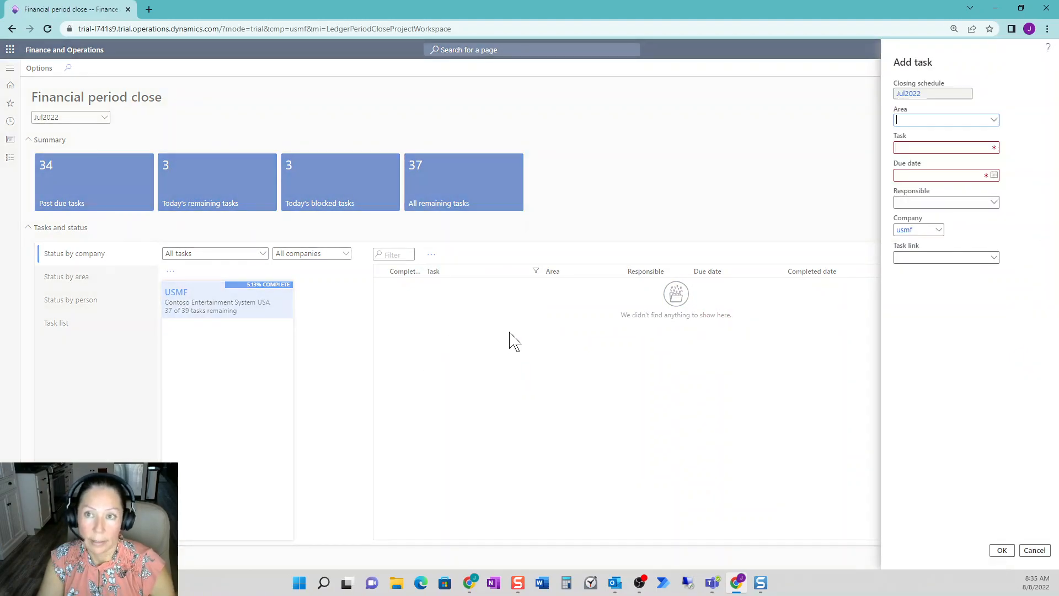
pyautogui.click(995, 123)
pyautogui.click(981, 194)
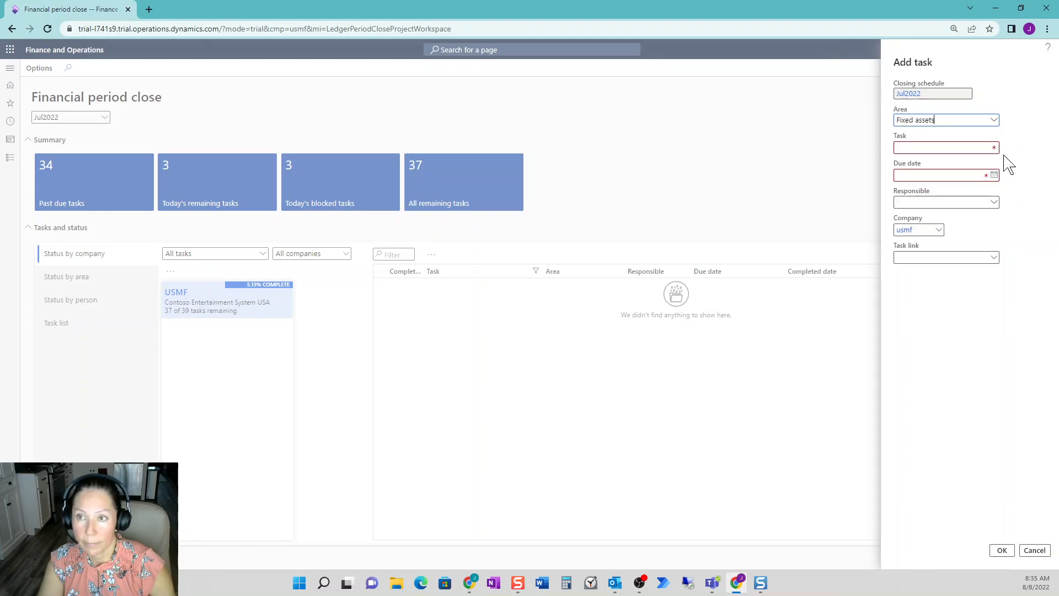
pyautogui.write('Post Depreciation Entry')
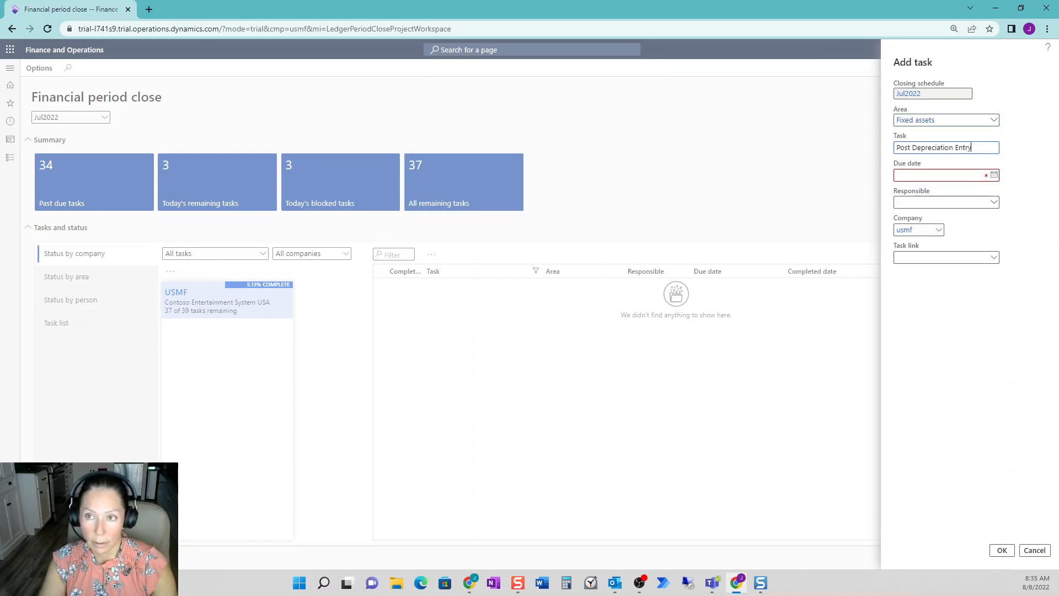
# - Set the new July task's due date to 8/8/2022 and assign the responsible person used for the August depreciation task
pyautogui.click(994, 174)
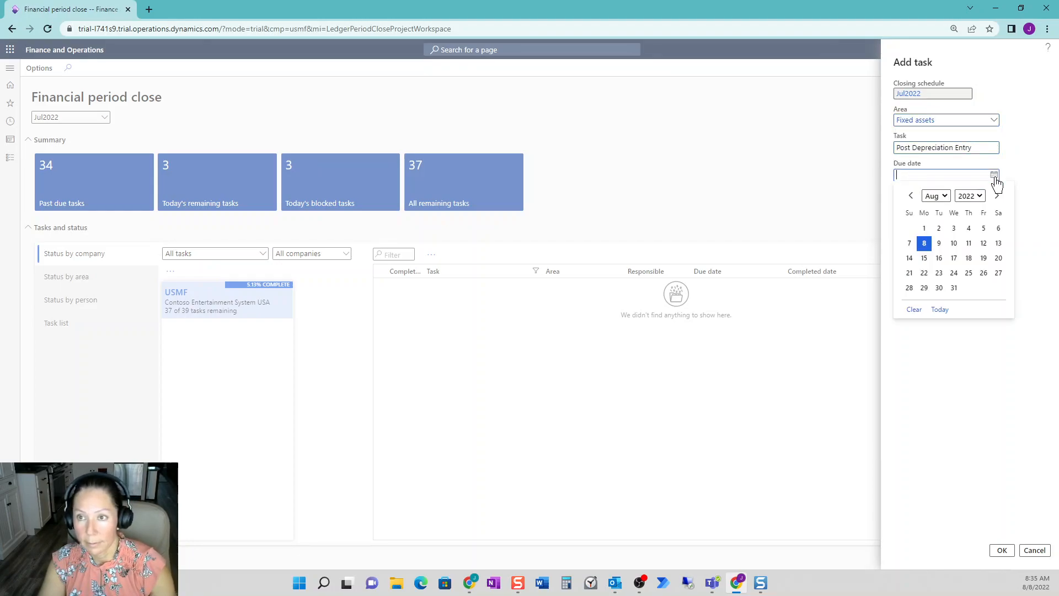
pyautogui.click(925, 244)
pyautogui.click(994, 202)
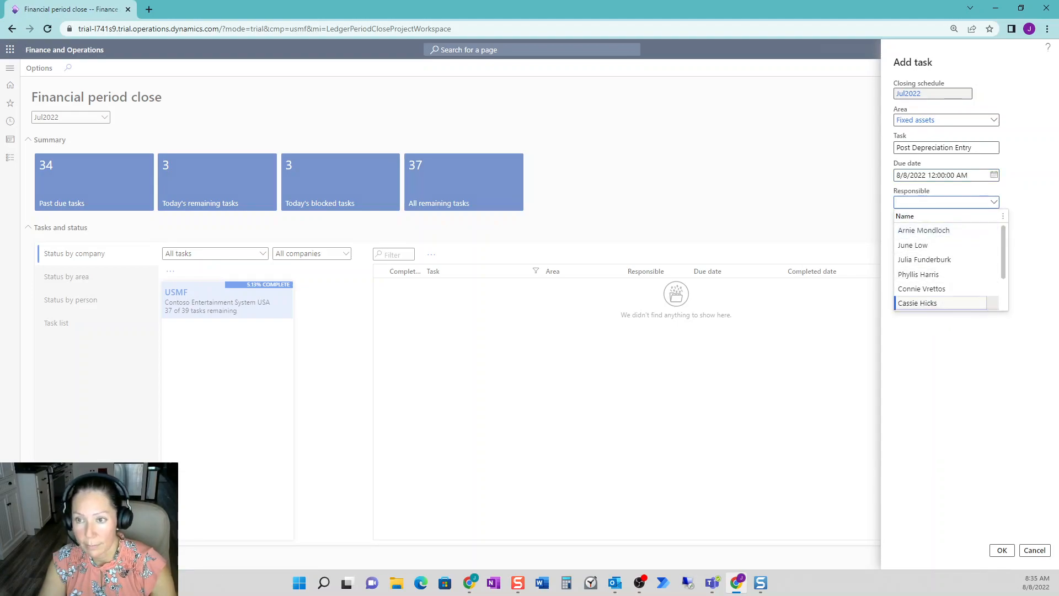
pyautogui.click(927, 303)
# - Link the new July task to Fixed assets journal from the Fixed assets journal entries and save the task
pyautogui.click(994, 257)
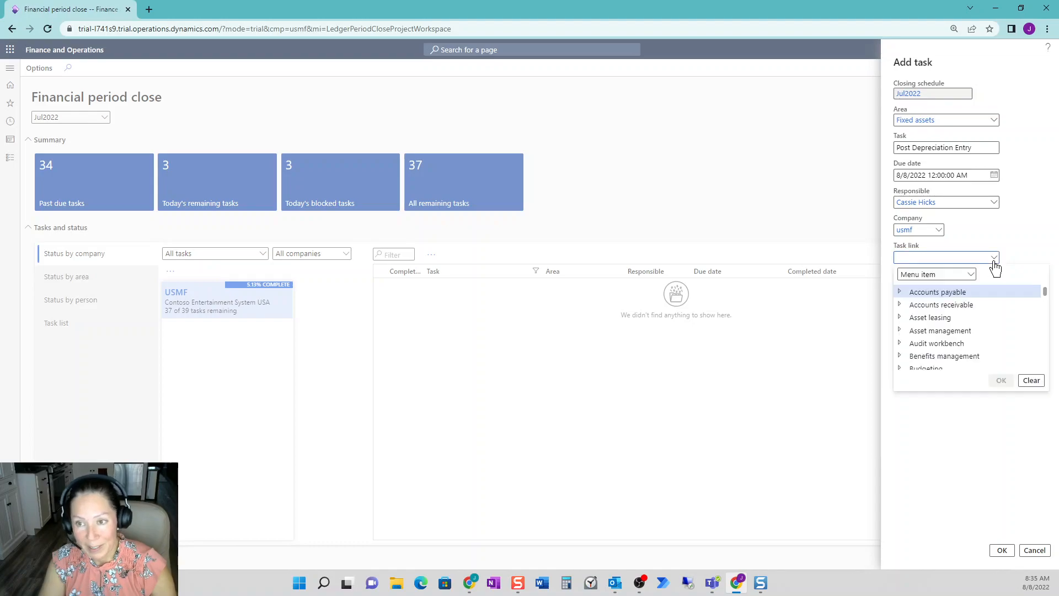
pyautogui.scroll(-3, 911, 337)
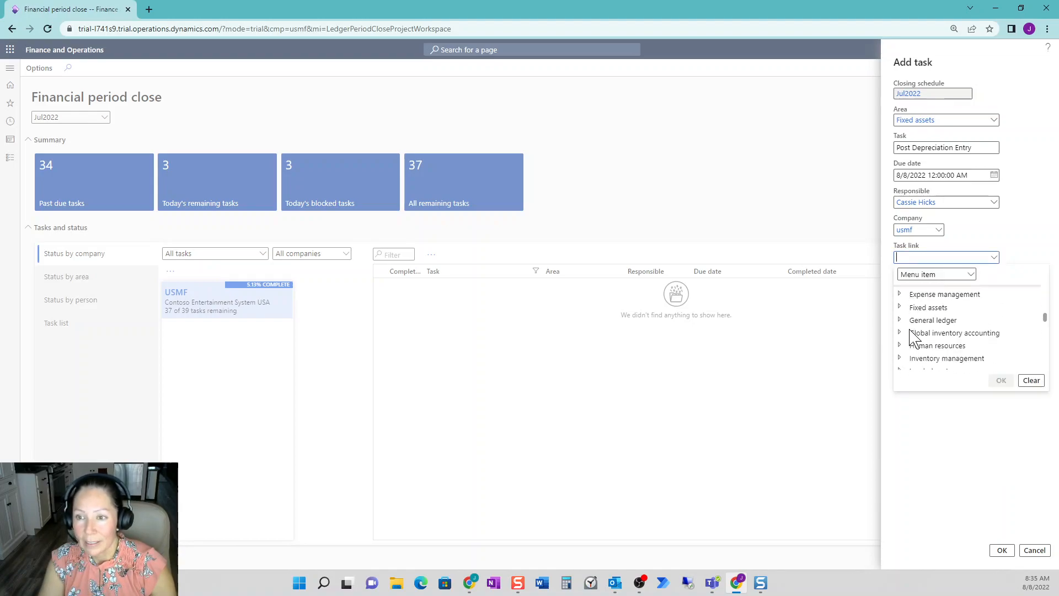
pyautogui.click(900, 305)
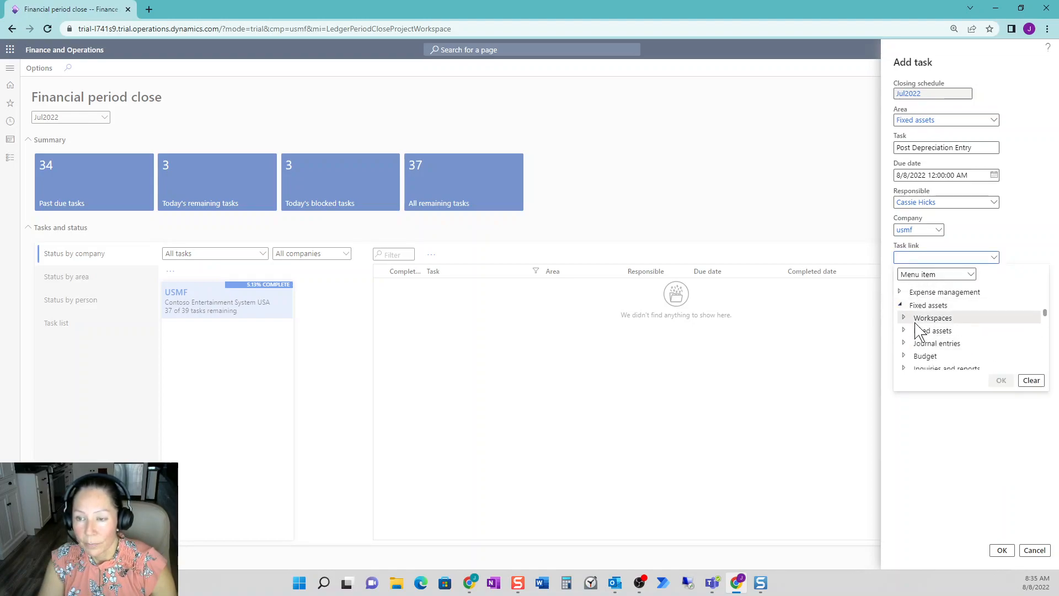
pyautogui.scroll(-3, 916, 329)
pyautogui.scroll(3, 911, 337)
pyautogui.click(904, 343)
pyautogui.click(949, 356)
pyautogui.click(1002, 380)
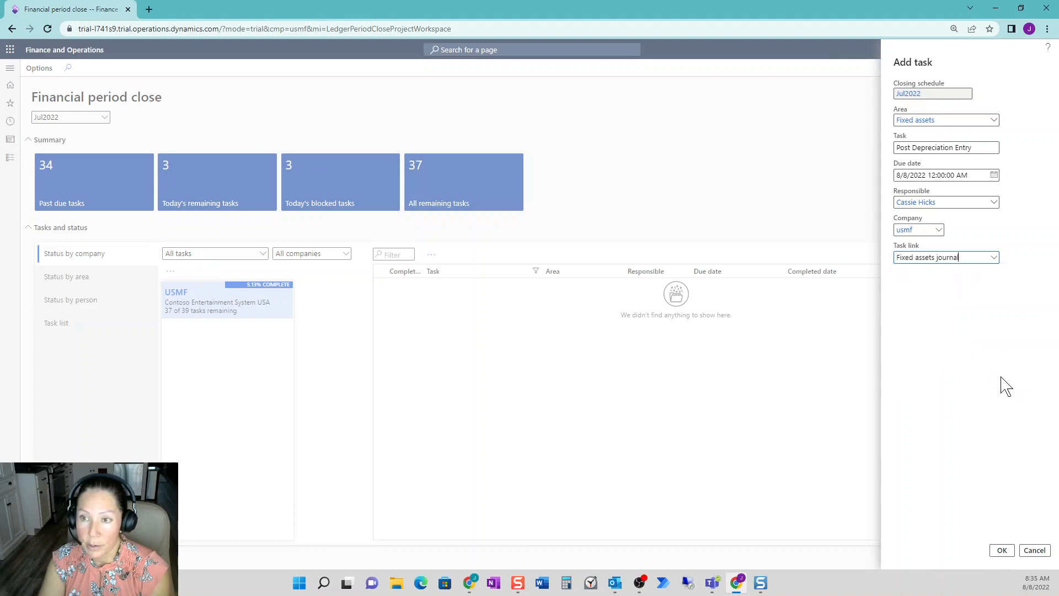
pyautogui.click(1009, 553)
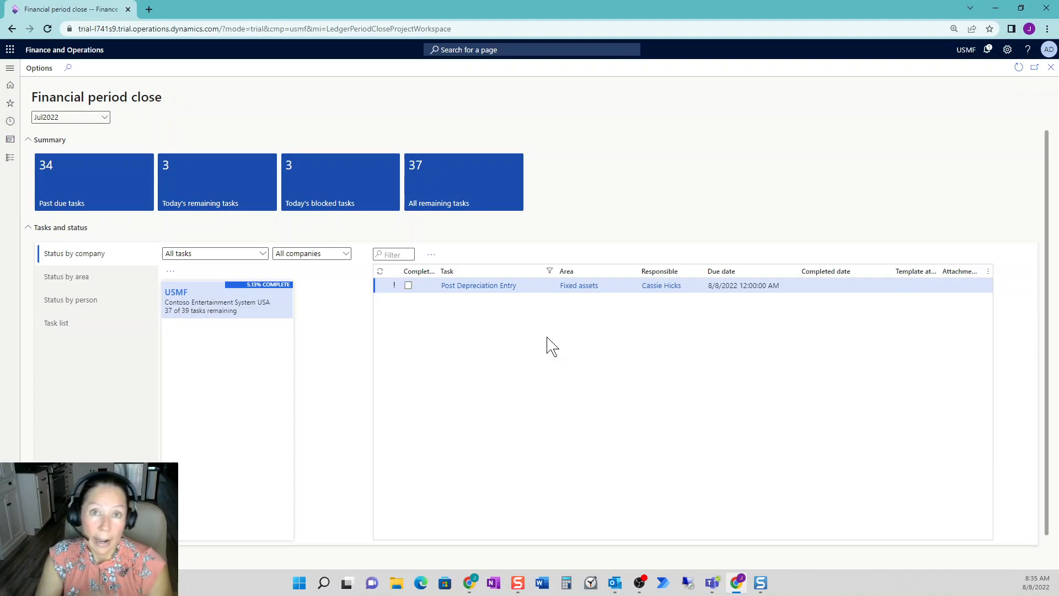
# - Open the financial period close configuration and copy the Month end template to a new template named Quarter End
pyautogui.scroll(-1, 437, 411)
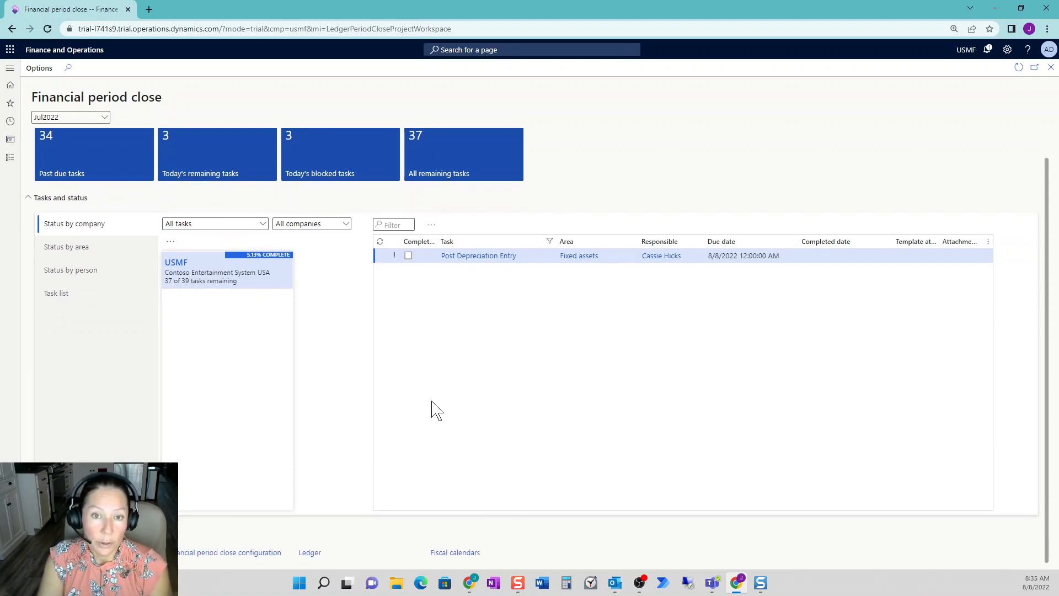
pyautogui.scroll(1, 438, 411)
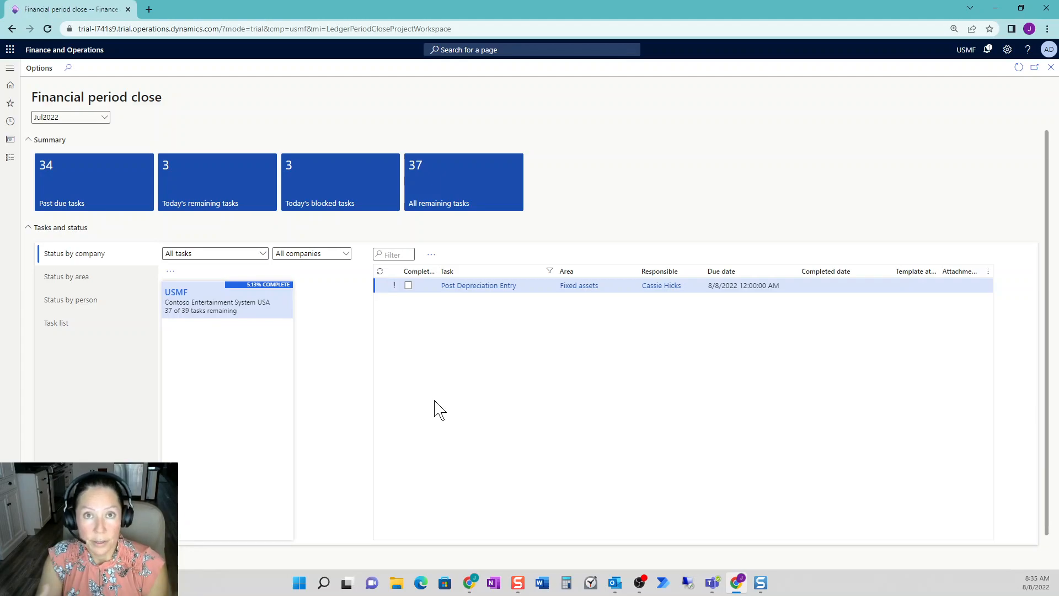
pyautogui.scroll(-1, 419, 449)
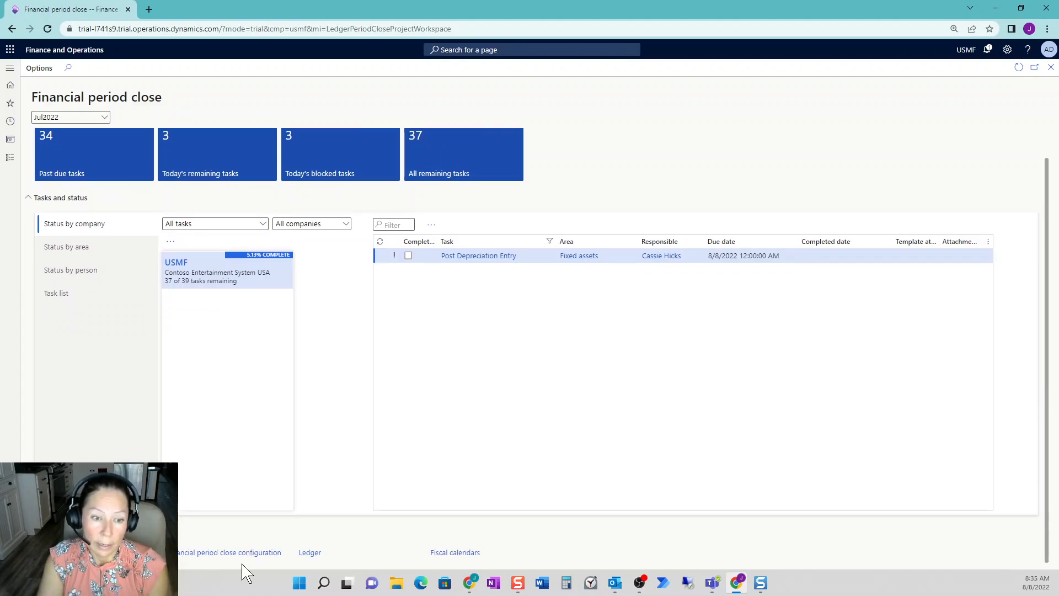
pyautogui.click(249, 553)
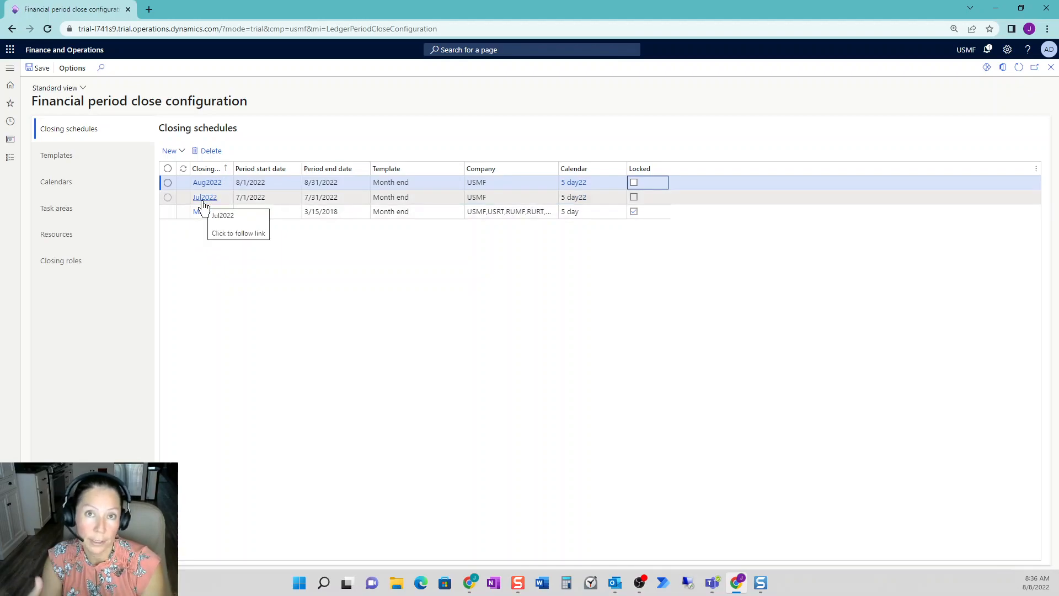
pyautogui.click(90, 184)
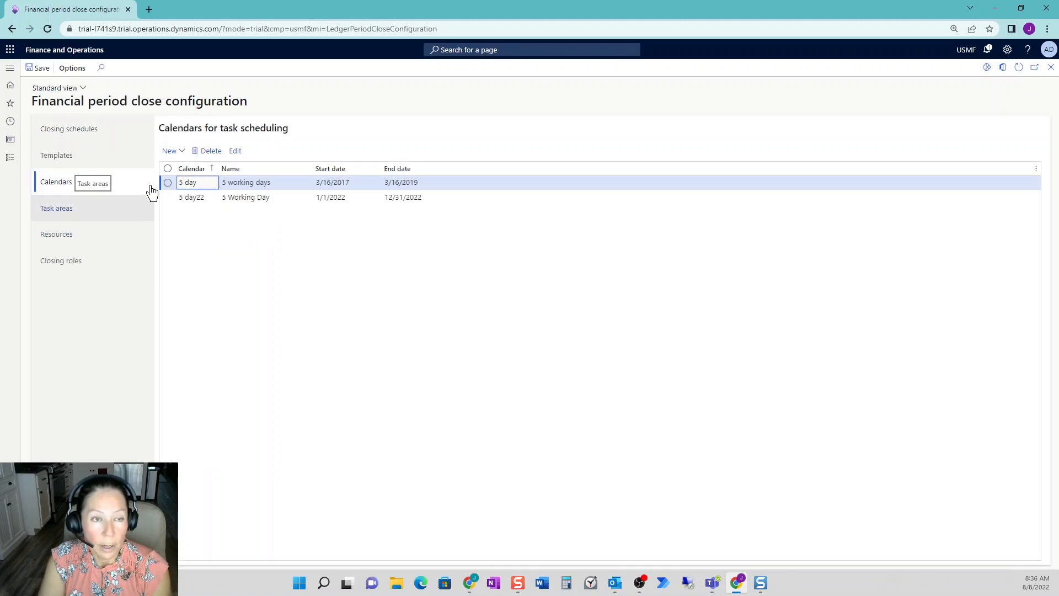
pyautogui.click(106, 170)
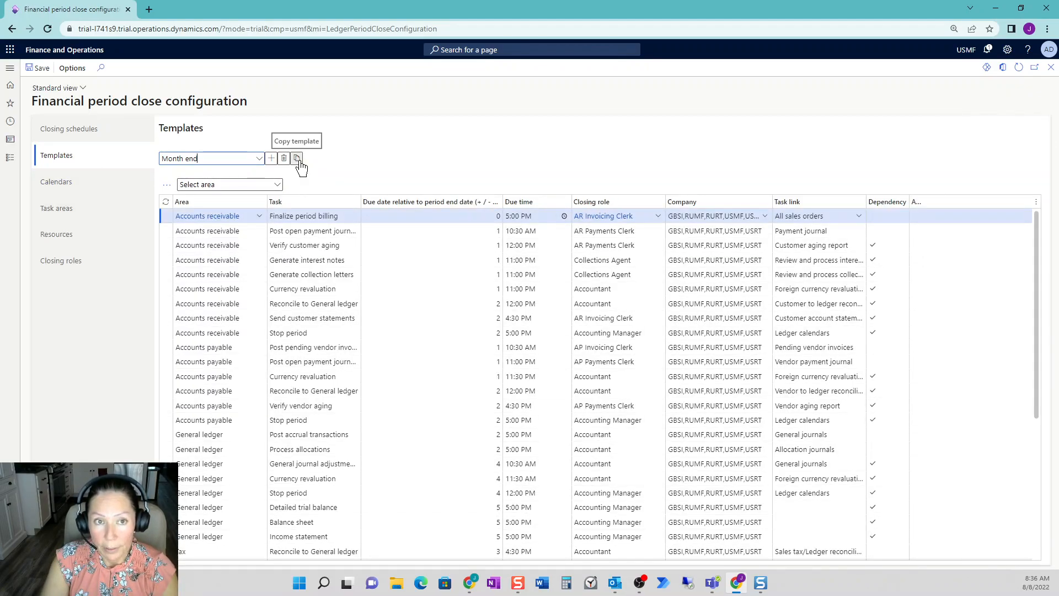
pyautogui.click(297, 159)
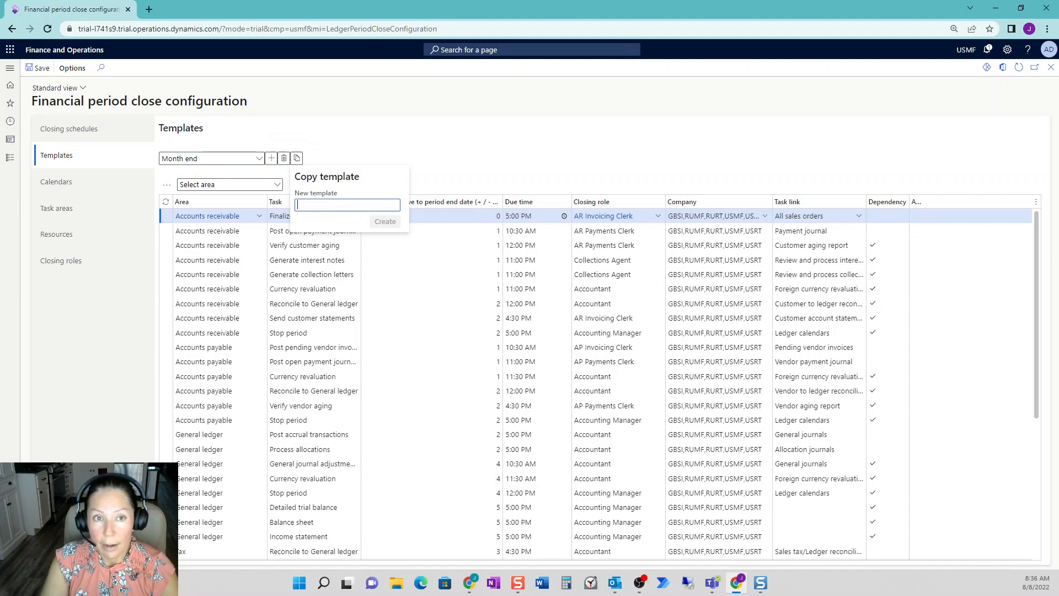
pyautogui.write('Quart')
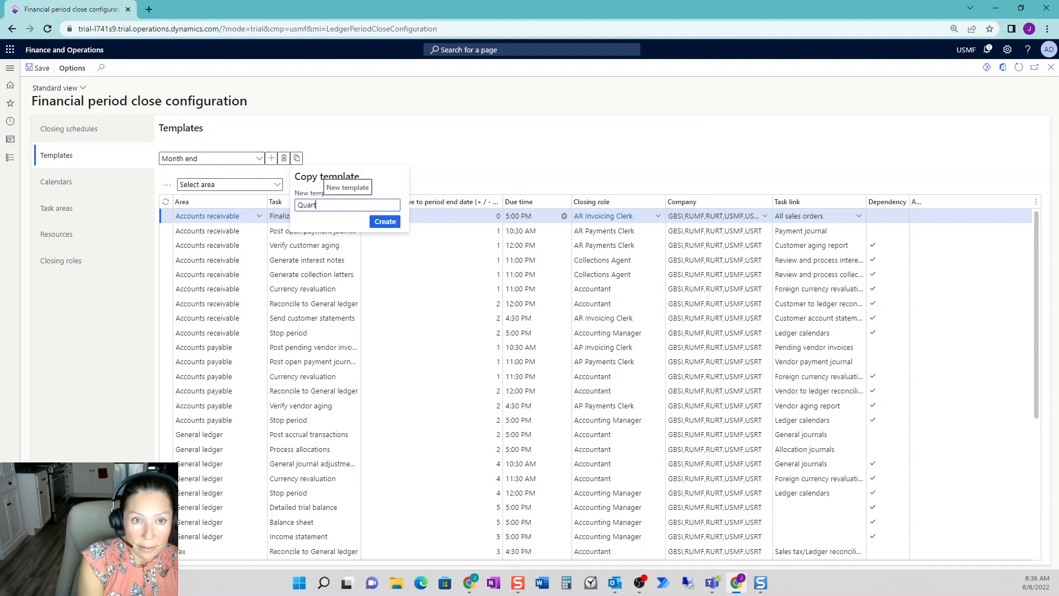
pyautogui.write('er End')
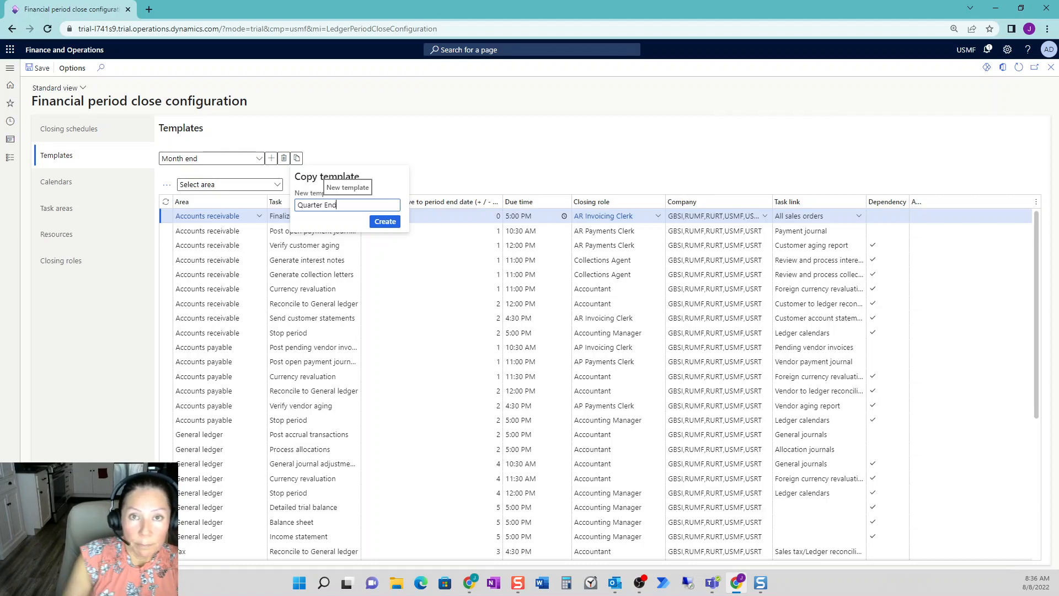
pyautogui.click(384, 224)
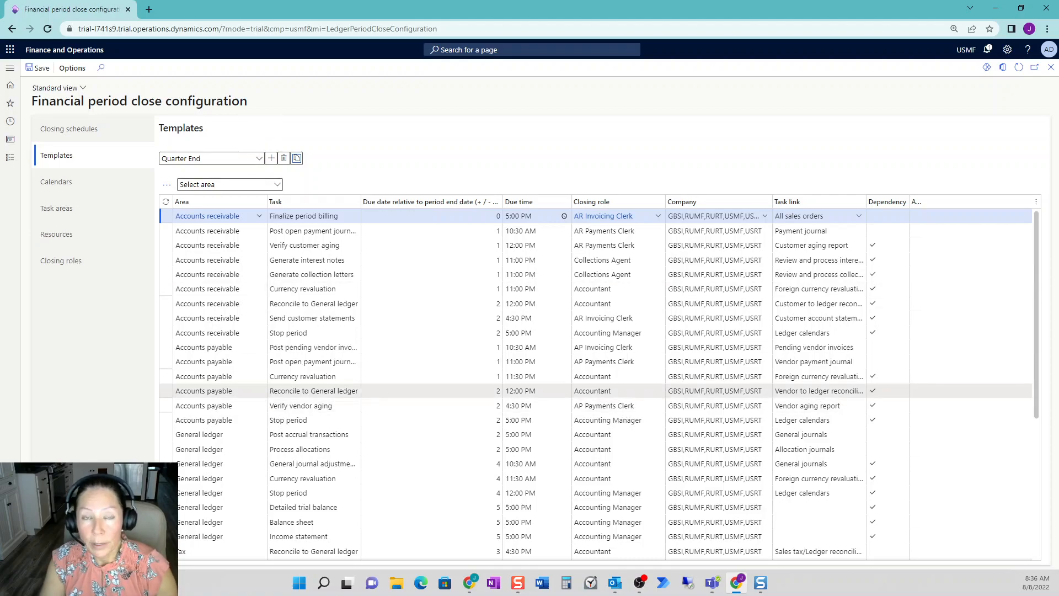
# - Start a new closing schedule named Sept2022 with the description September Month End
pyautogui.moveTo(607, 391)
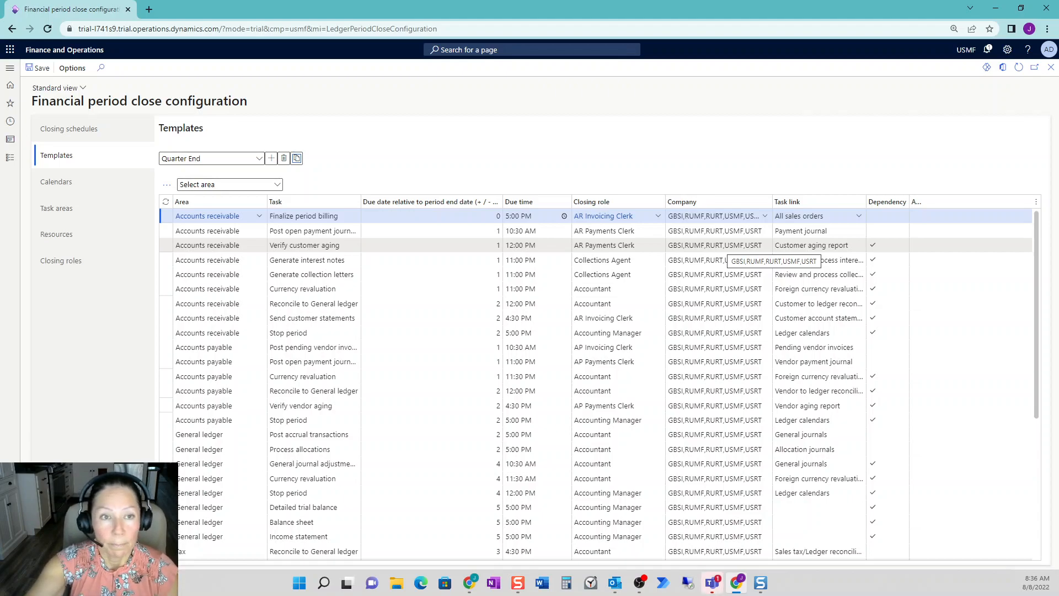
pyautogui.click(80, 132)
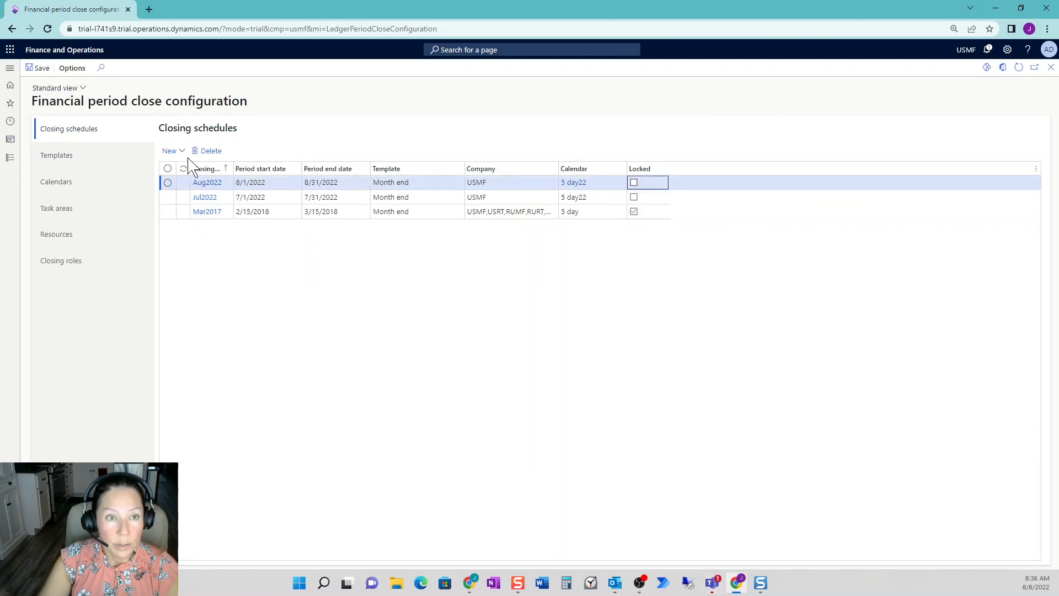
pyautogui.click(180, 153)
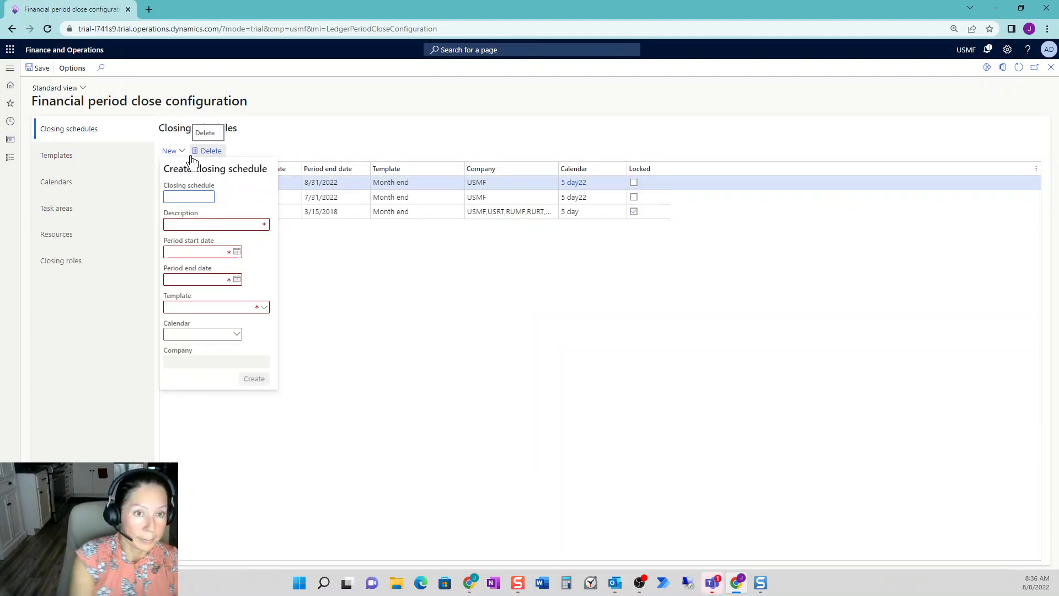
pyautogui.write('Sept2')
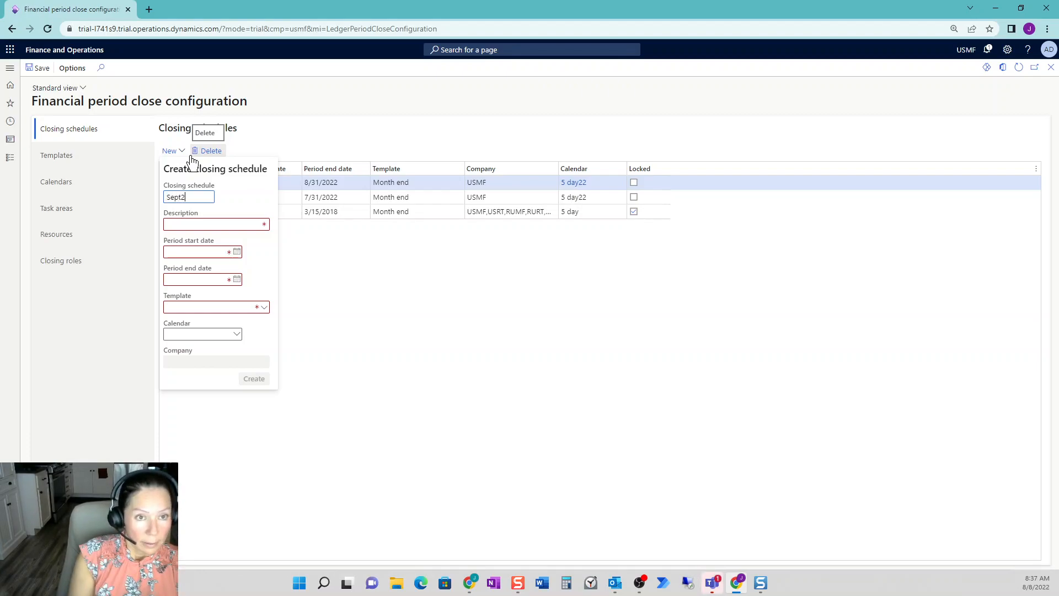
pyautogui.write('022')
pyautogui.press('Tab')
pyautogui.write('September Month End')
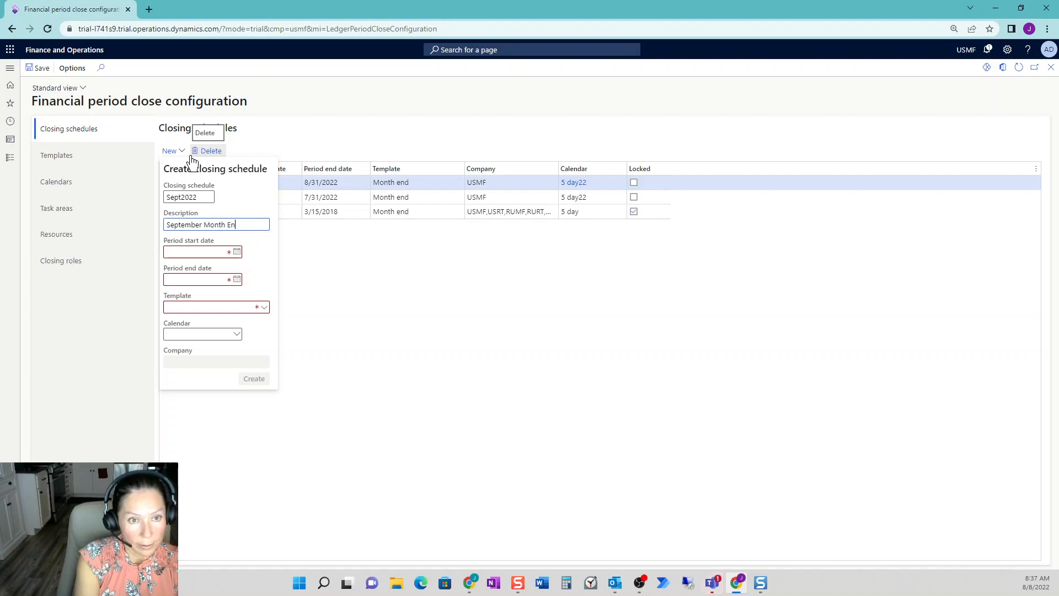
# - Set the September schedule's period start date to 9/1/2022 and its period end date to 9/30/2022
pyautogui.click(237, 253)
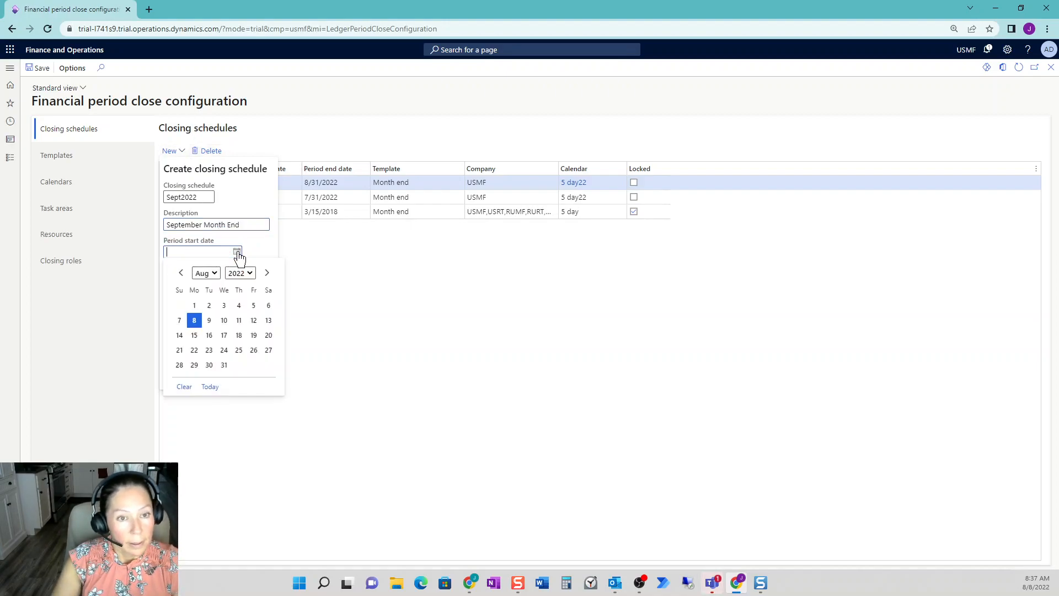
pyautogui.click(267, 273)
pyautogui.click(238, 305)
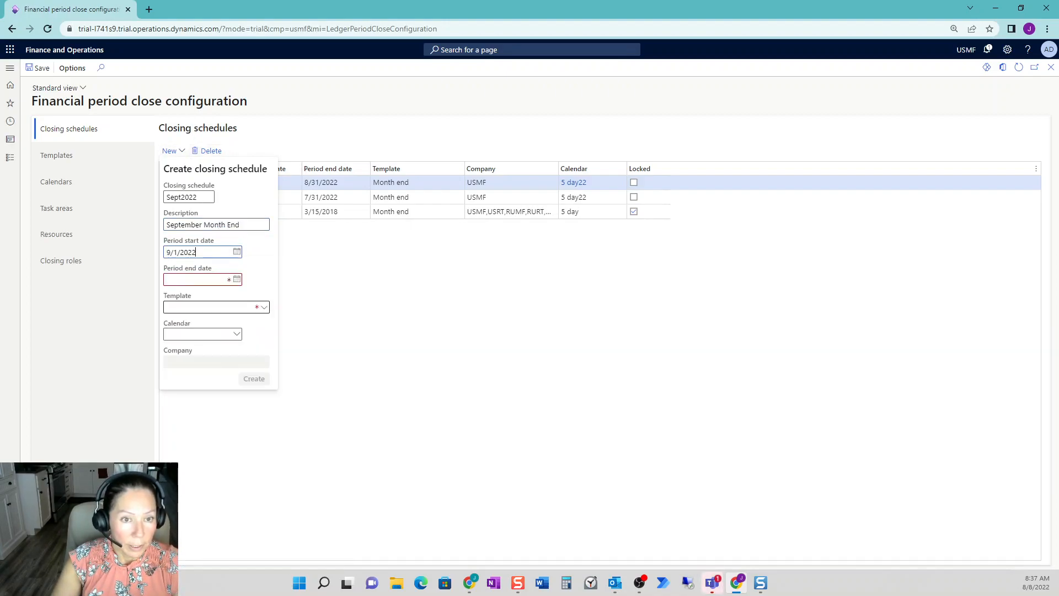
pyautogui.click(237, 279)
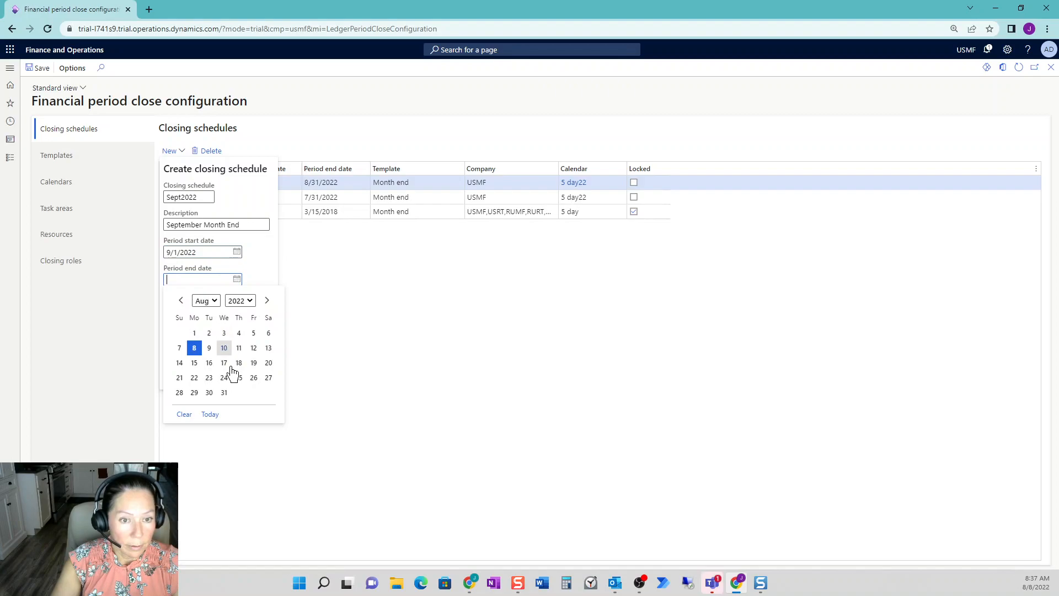
pyautogui.click(267, 300)
pyautogui.click(253, 393)
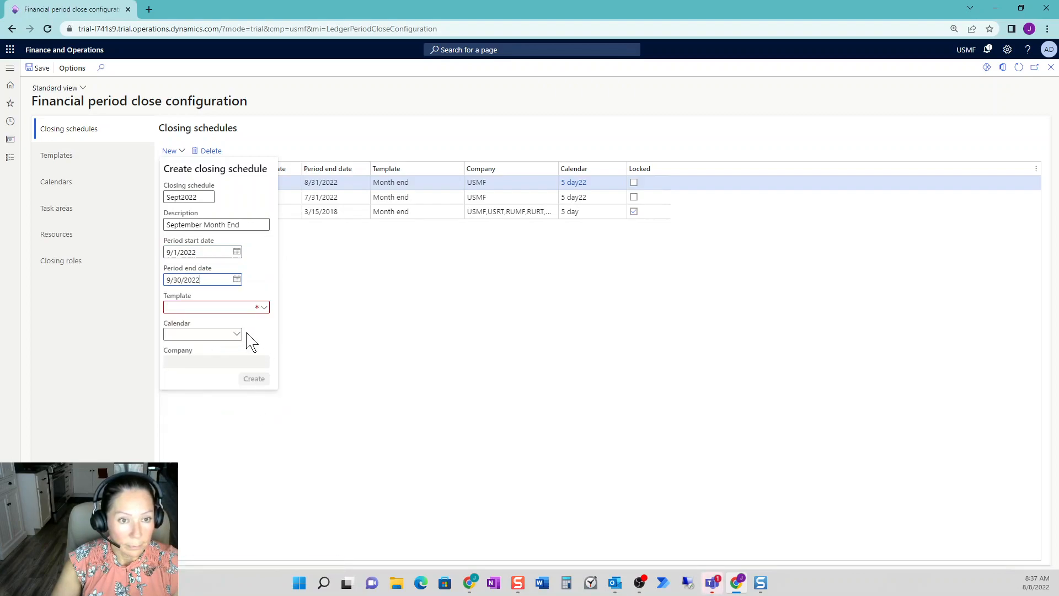
# - Assign the Quarter End template, the 5 day22 calendar and company USMF to the September schedule, and create it
pyautogui.click(265, 307)
pyautogui.click(211, 352)
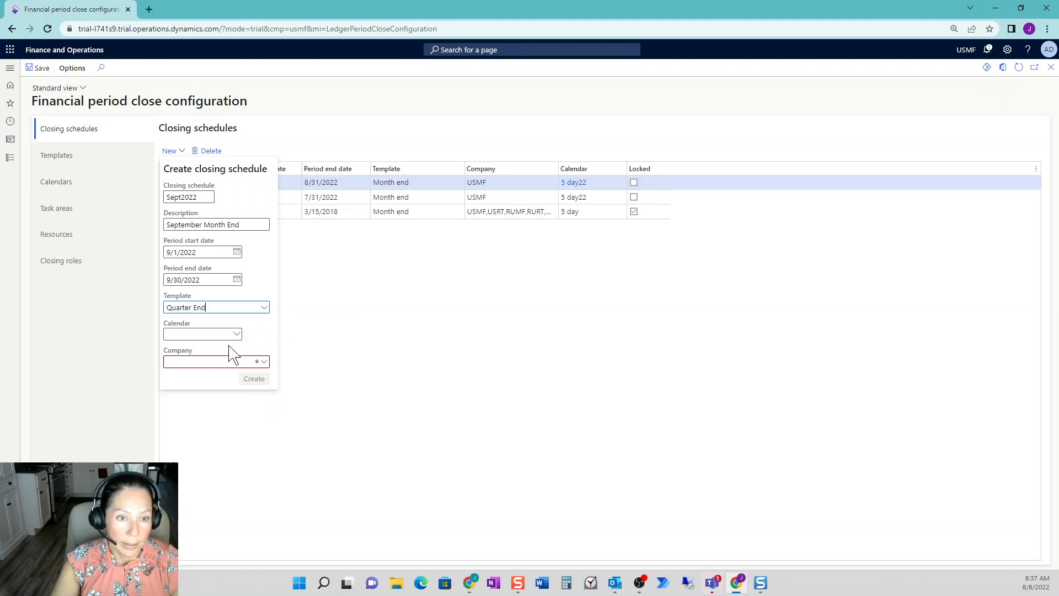
pyautogui.click(239, 335)
pyautogui.click(241, 375)
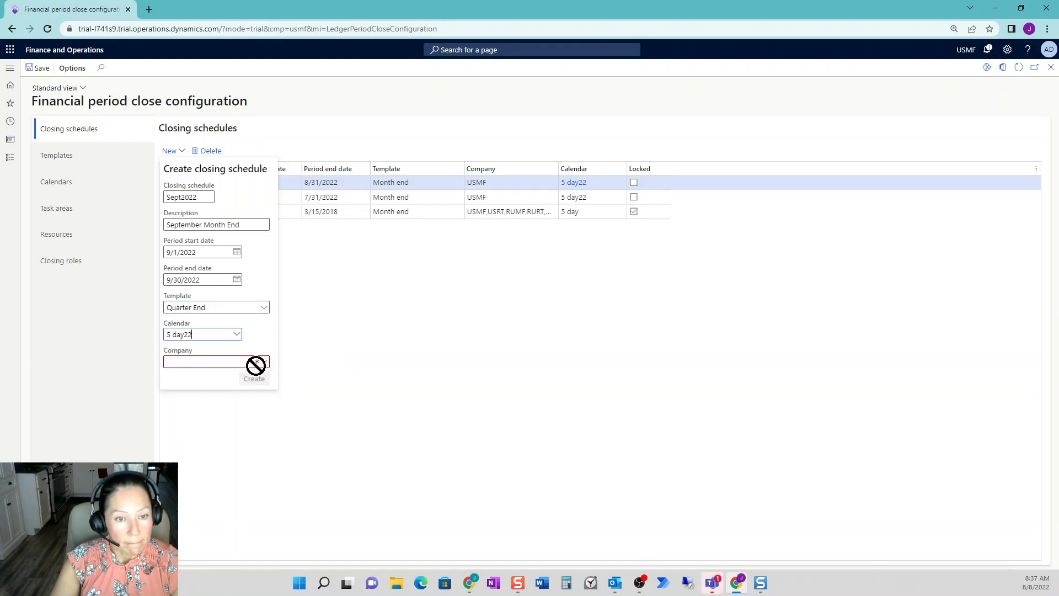
pyautogui.click(264, 362)
pyautogui.click(175, 433)
pyautogui.click(311, 482)
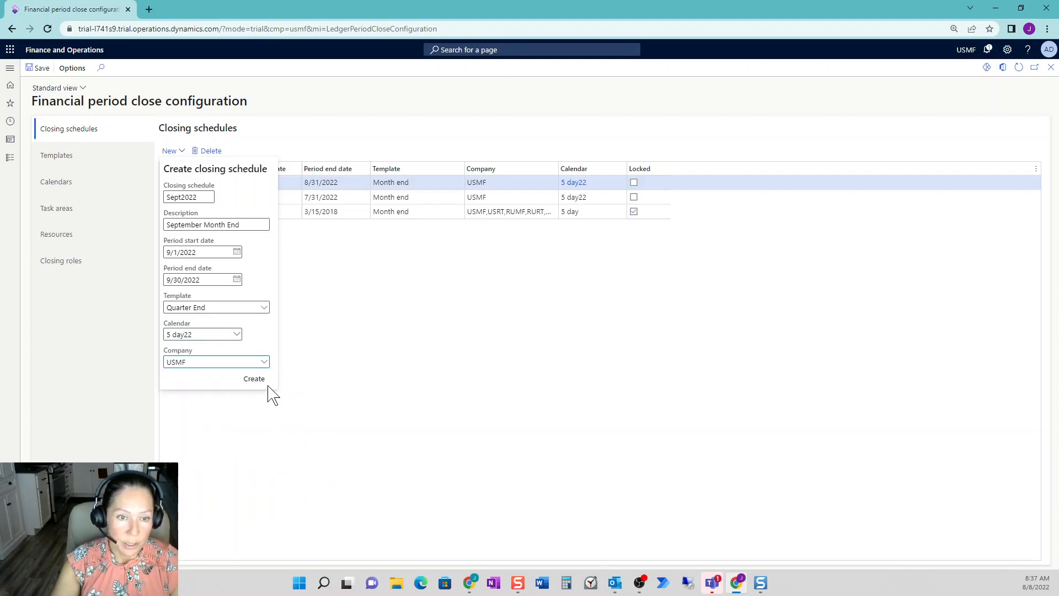
pyautogui.click(254, 378)
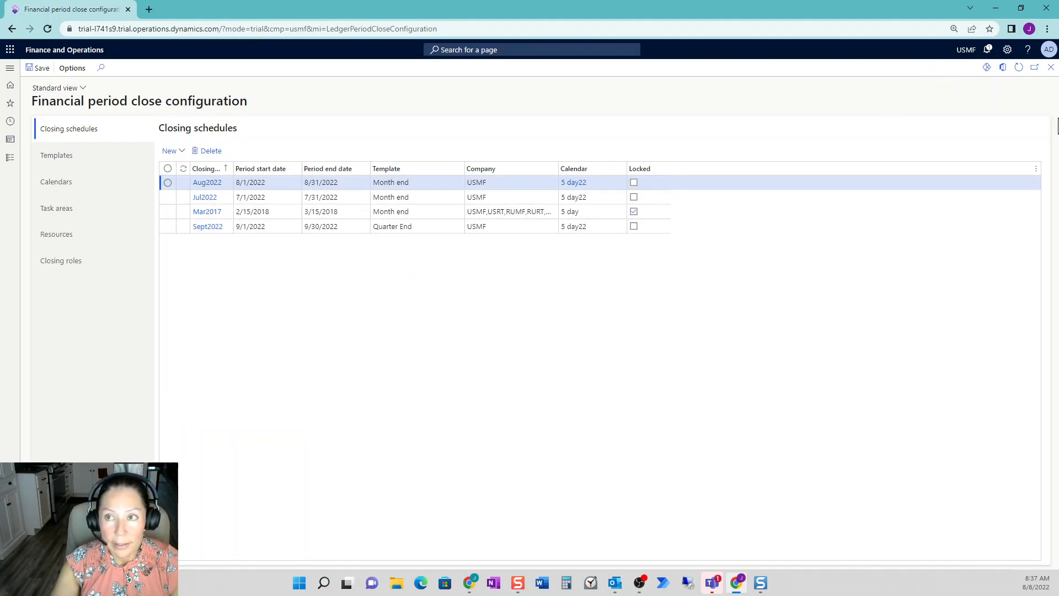
# - Return to the Financial period close workspace, switch to the Sept2022 schedule and look through its task list
pyautogui.click(1051, 66)
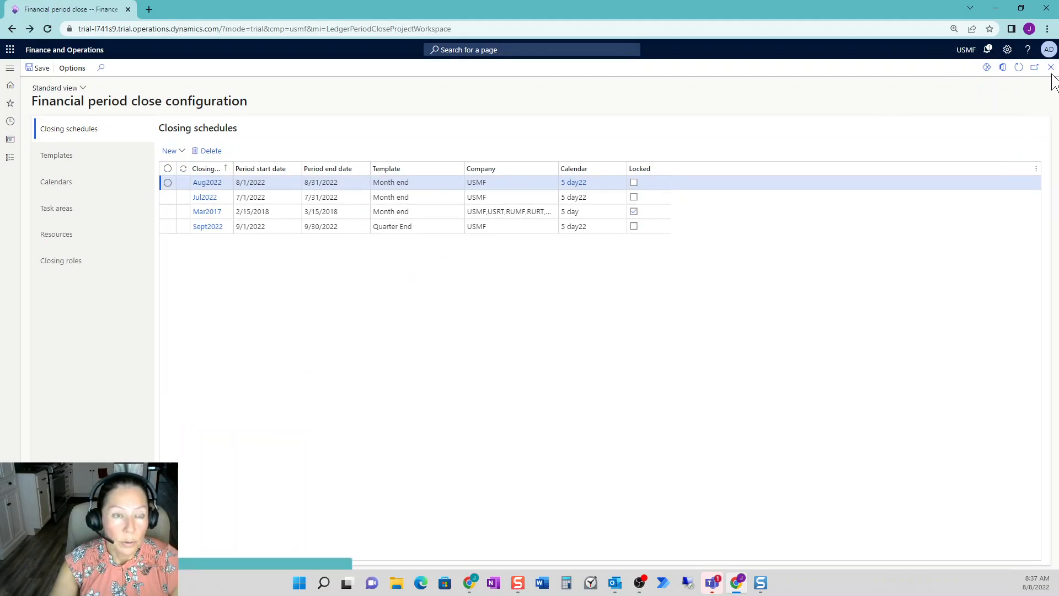
pyautogui.click(105, 118)
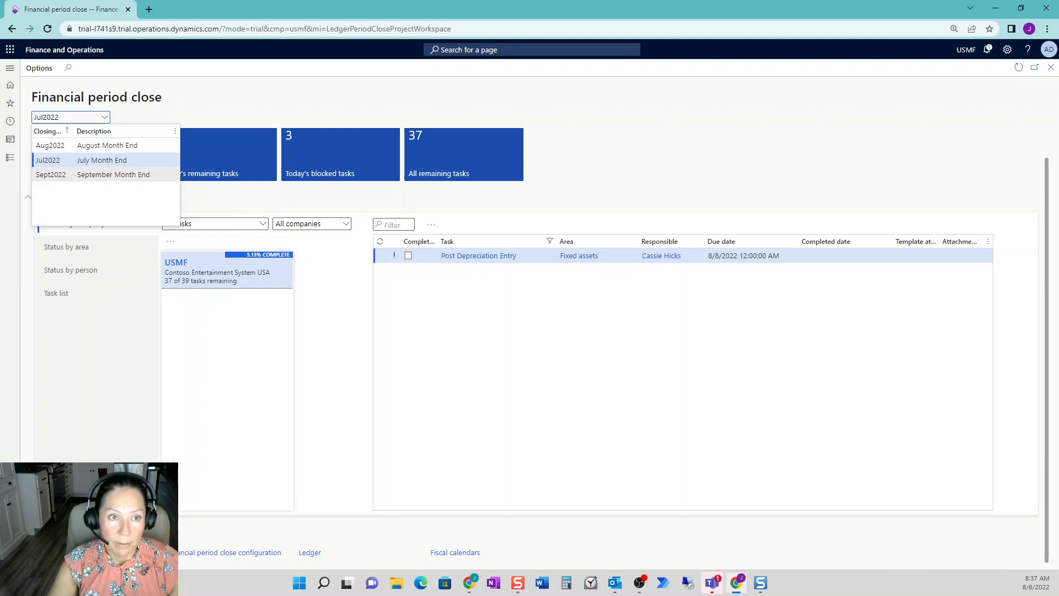
pyautogui.click(152, 177)
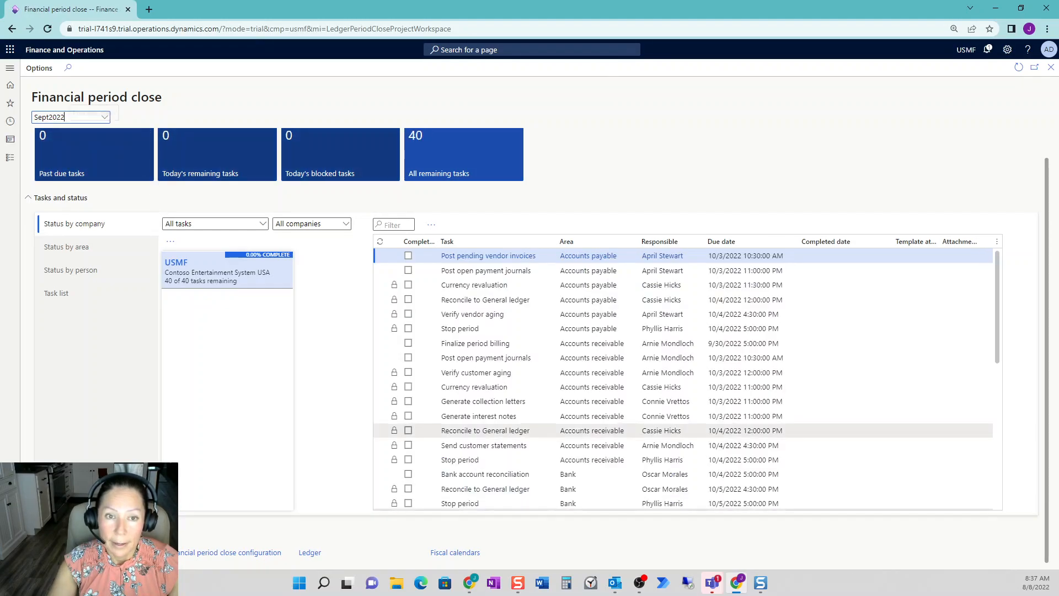
pyautogui.scroll(-6, 684, 376)
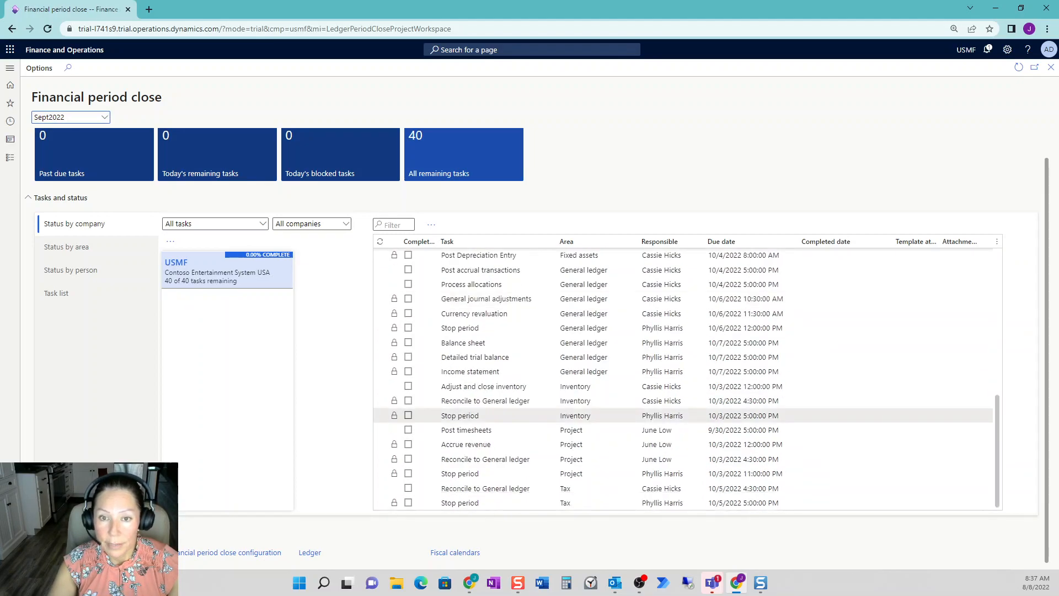
pyautogui.scroll(6, 620, 416)
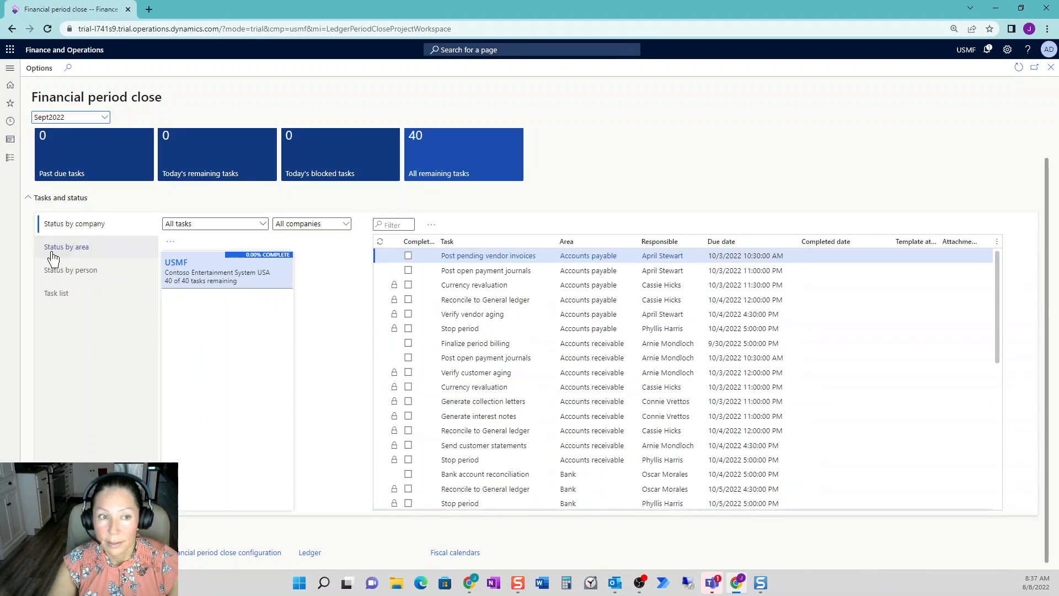